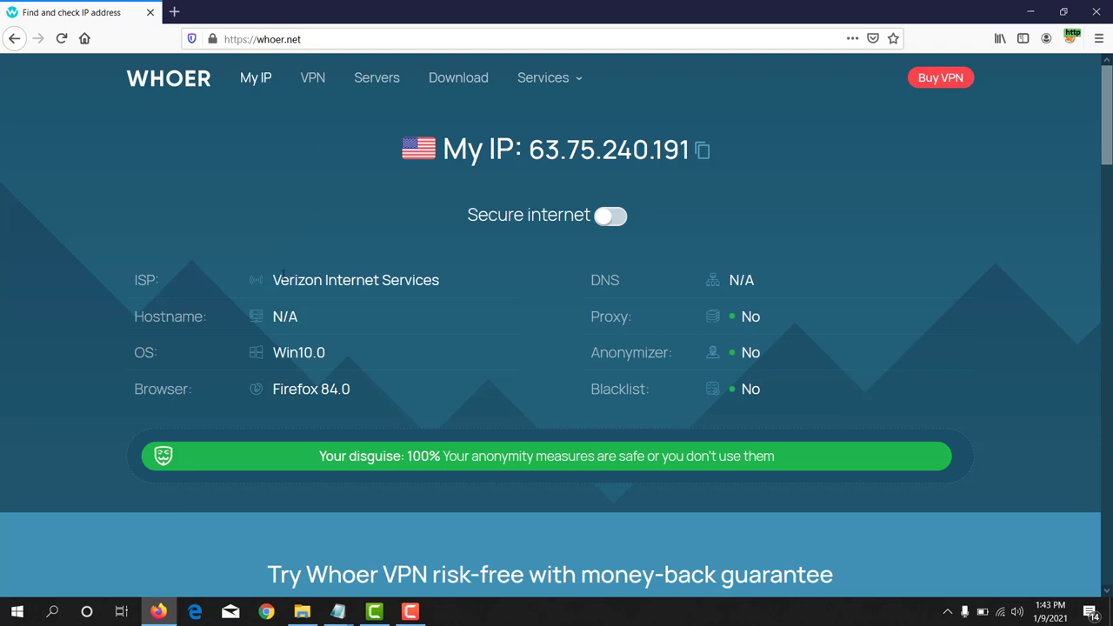
- Highlight the Verizon ISP name, then search Google for 'bluebird bank' in a new tab
{"action": "left_click_drag", "start_coordinate": [270, 280], "coordinate": [441, 282]}
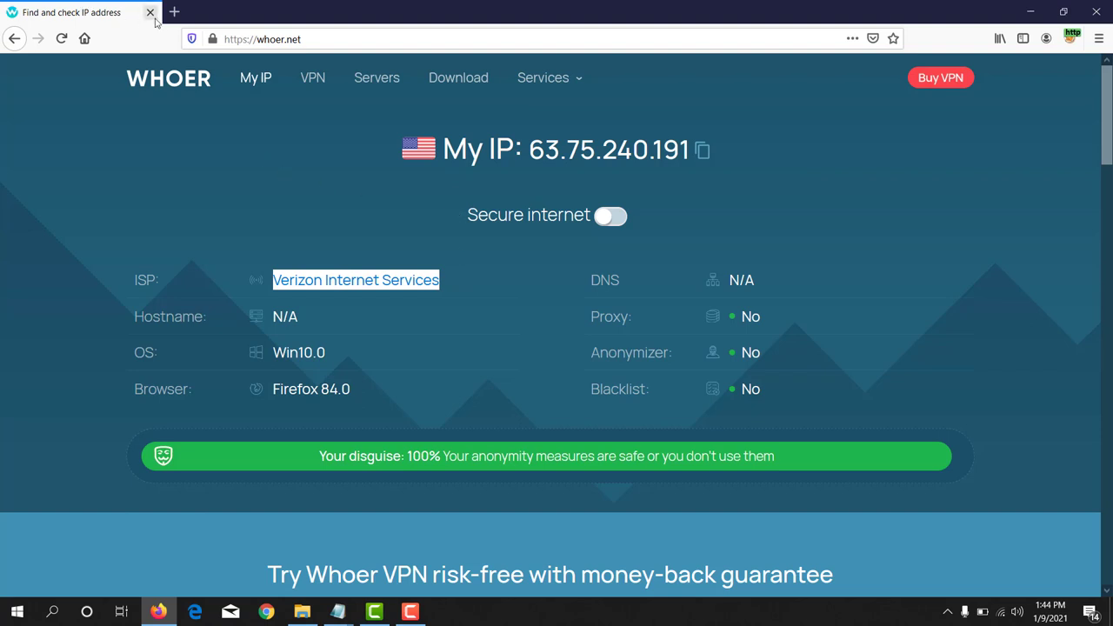
{"action": "left_click", "coordinate": [175, 12]}
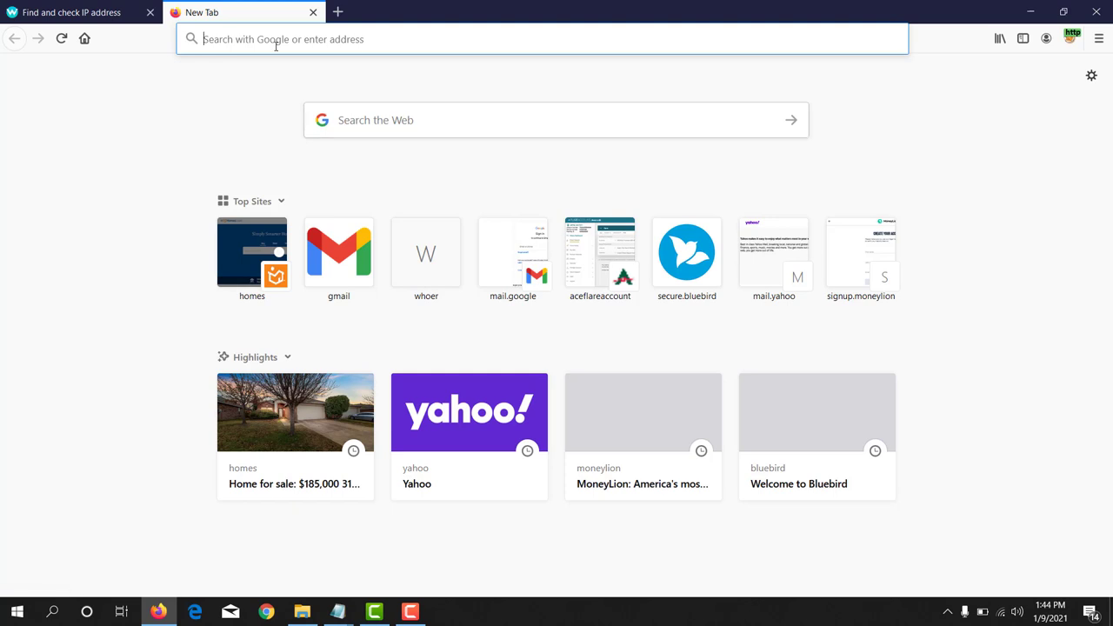
{"action": "type", "text": "blue"}
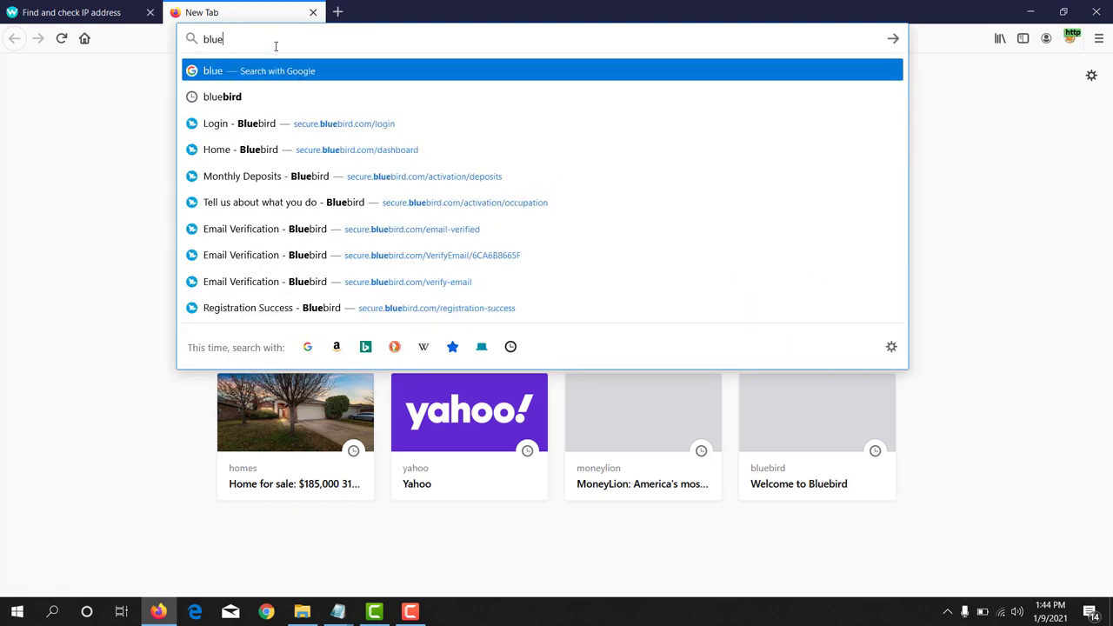
{"action": "type", "text": "bird "}
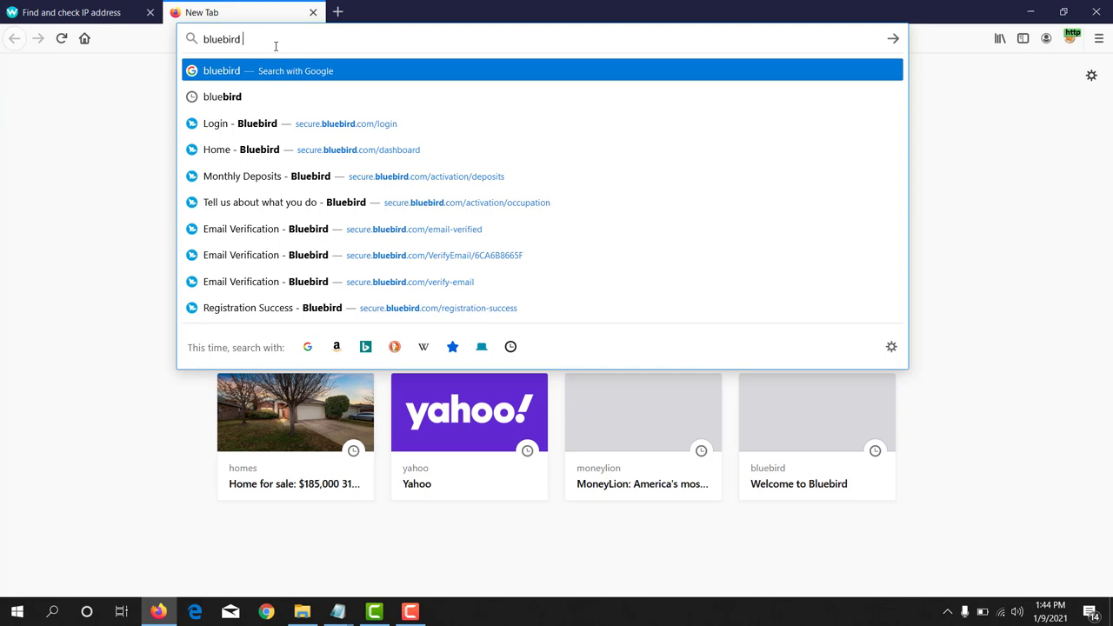
{"action": "type", "text": "bank"}
{"action": "key", "text": "Return"}
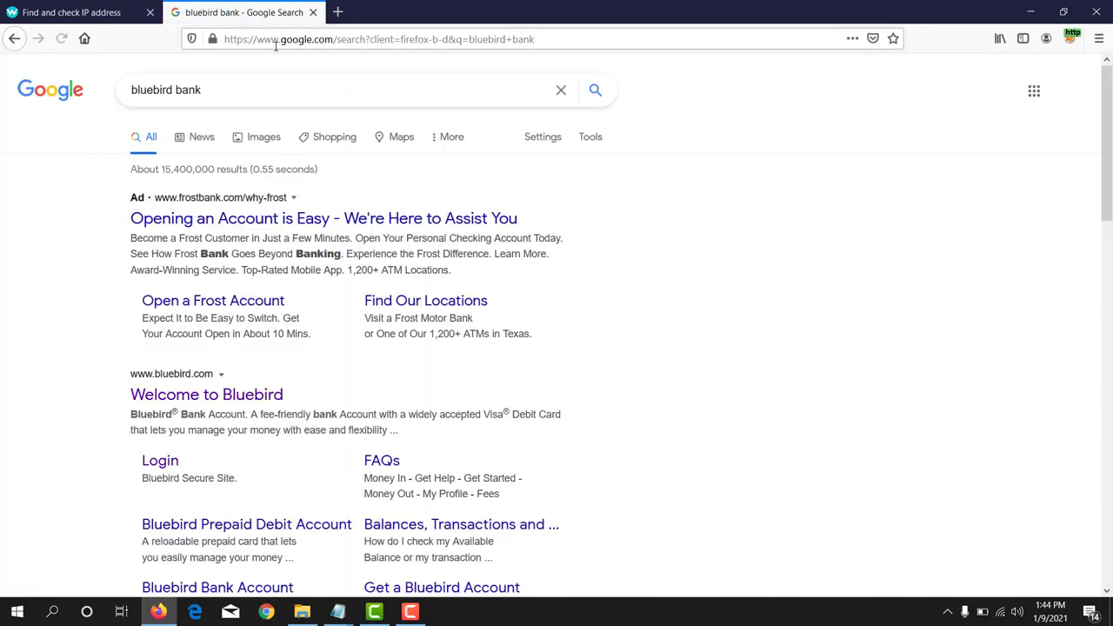
- Open the 'Welcome to Bluebird' result to load the official Bluebird homepage
{"action": "scroll", "coordinate": [181, 315], "scroll_direction": "down", "scroll_amount": 2}
{"action": "left_click", "coordinate": [169, 315]}
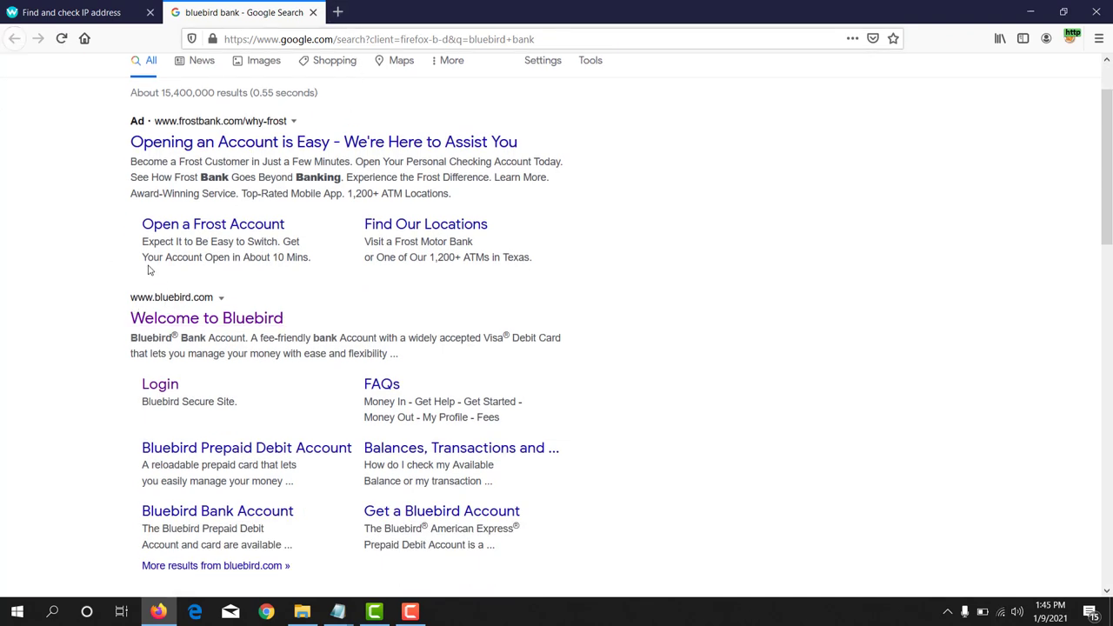
{"action": "left_click", "coordinate": [186, 322]}
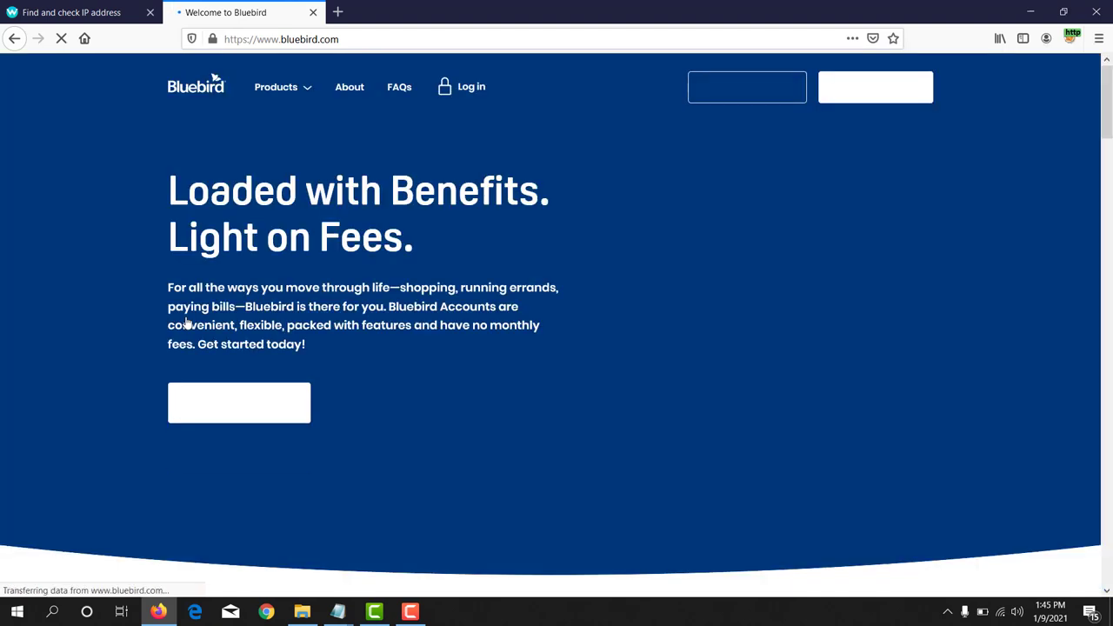
- Scroll through the bluebird.com card and account panels to the footer, then back to the top
{"action": "scroll", "coordinate": [408, 247], "scroll_direction": "down", "scroll_amount": 10}
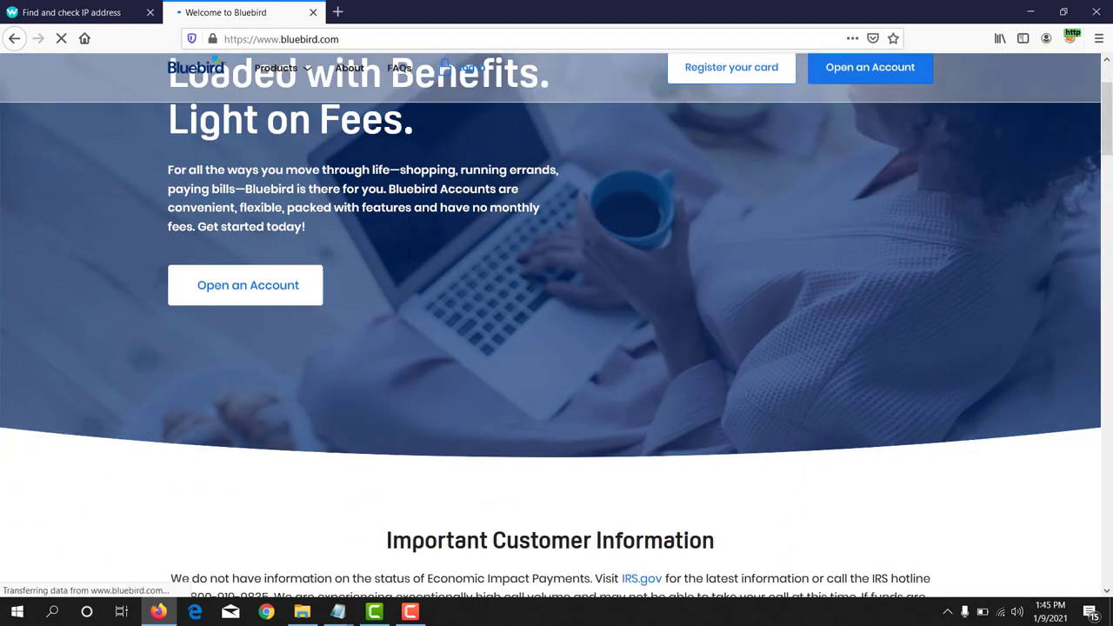
{"action": "scroll", "coordinate": [410, 259], "scroll_direction": "down", "scroll_amount": 2}
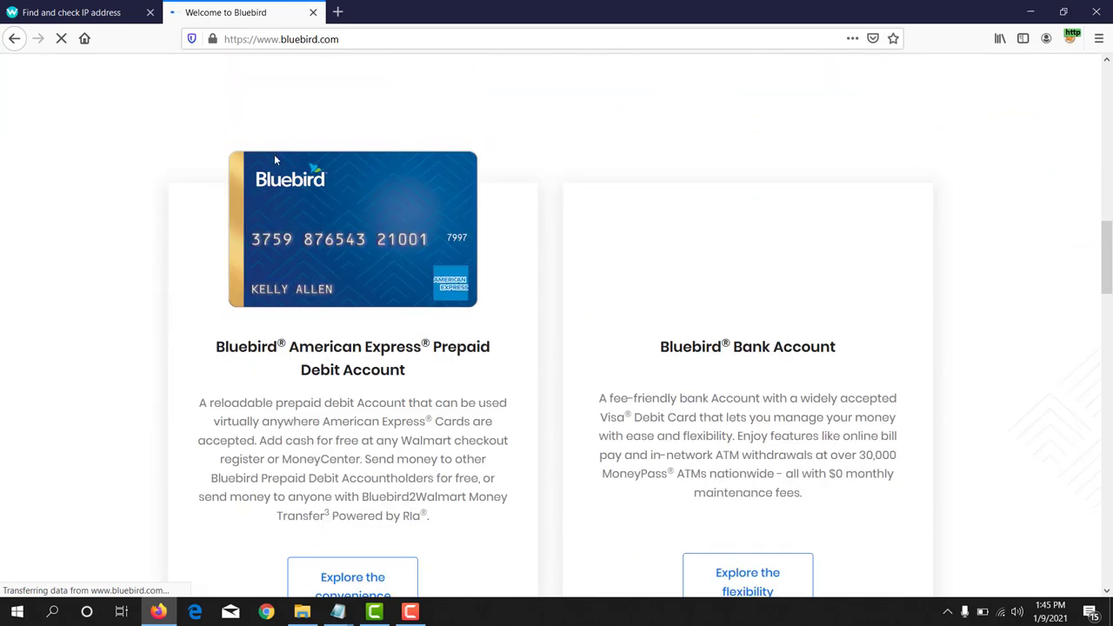
{"action": "scroll", "coordinate": [370, 226], "scroll_direction": "down", "scroll_amount": 6}
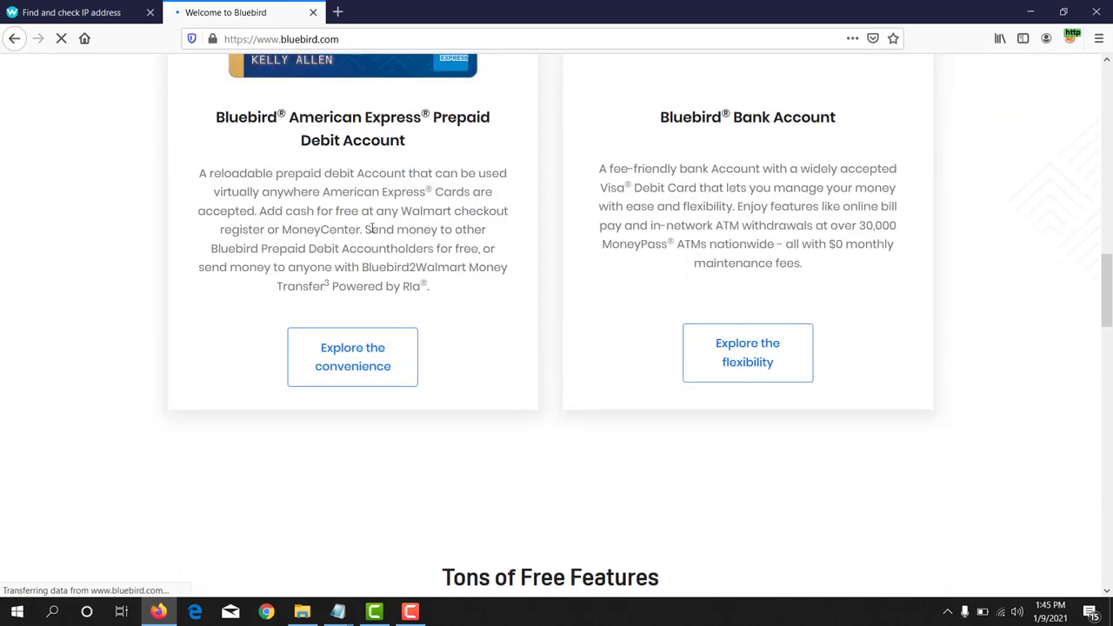
{"action": "scroll", "coordinate": [372, 228], "scroll_direction": "down", "scroll_amount": 17}
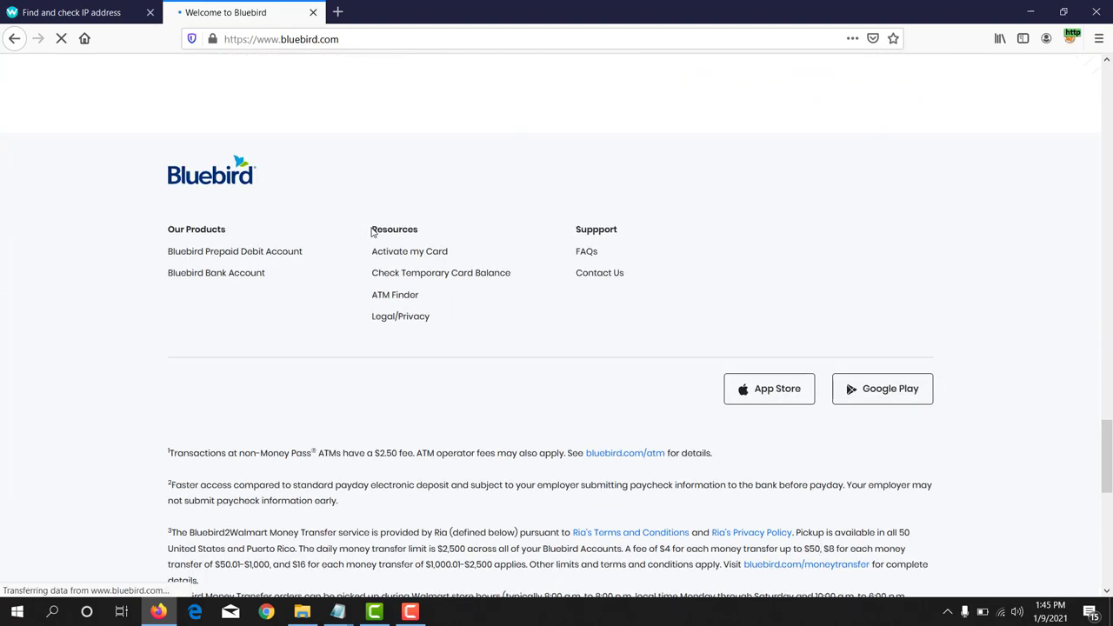
{"action": "scroll", "coordinate": [373, 228], "scroll_direction": "down", "scroll_amount": 3}
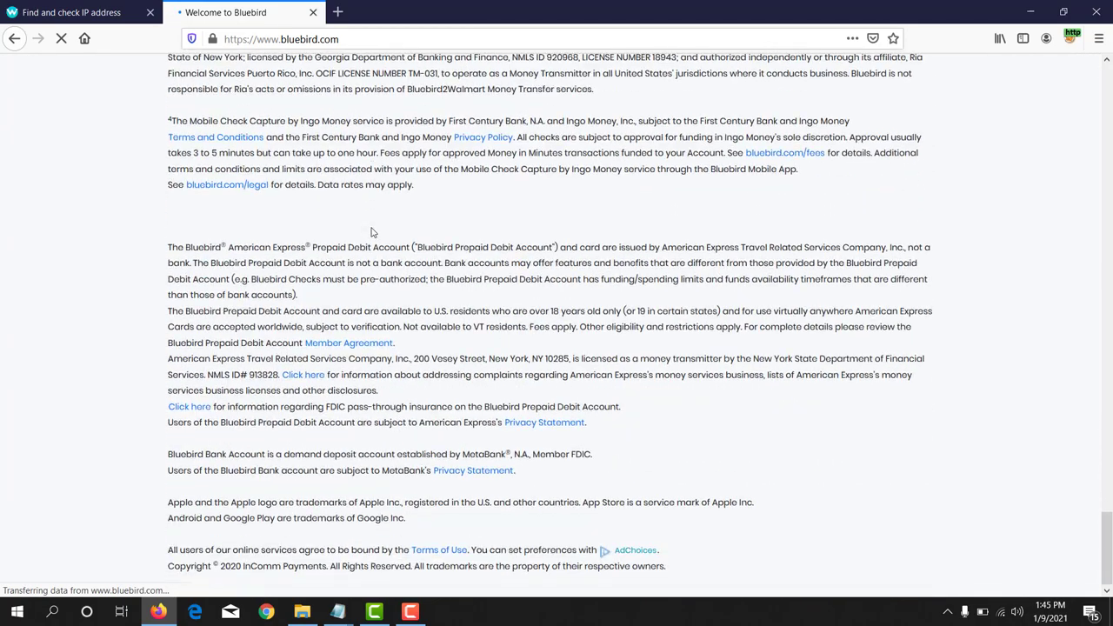
{"action": "scroll", "coordinate": [374, 232], "scroll_direction": "up", "scroll_amount": 20}
{"action": "scroll", "coordinate": [382, 245], "scroll_direction": "up", "scroll_amount": 15}
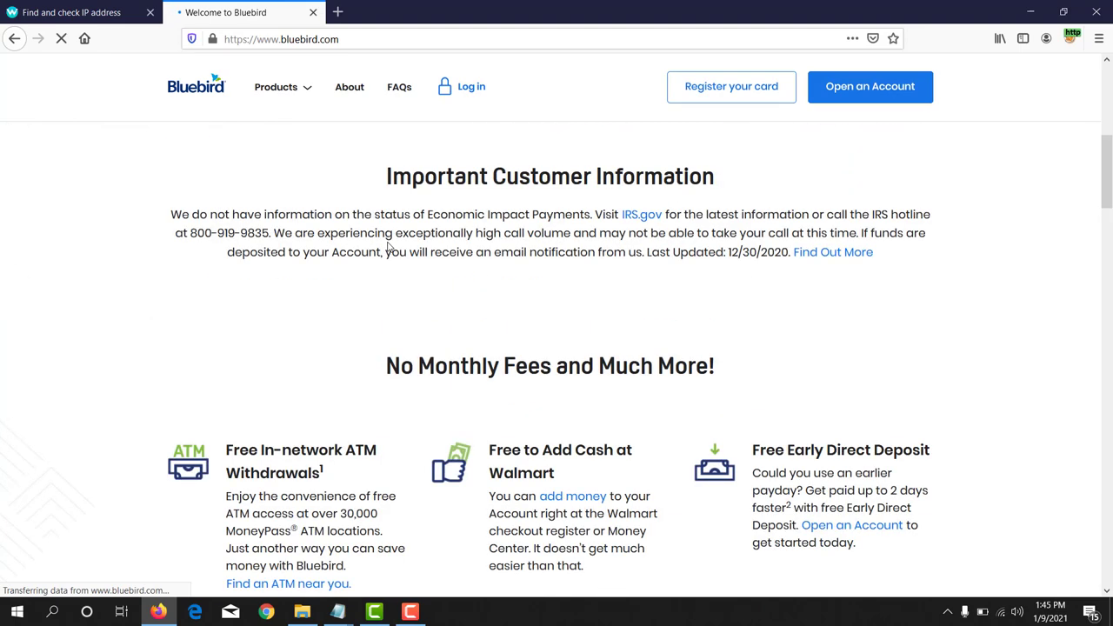
{"action": "scroll", "coordinate": [388, 246], "scroll_direction": "up", "scroll_amount": 5}
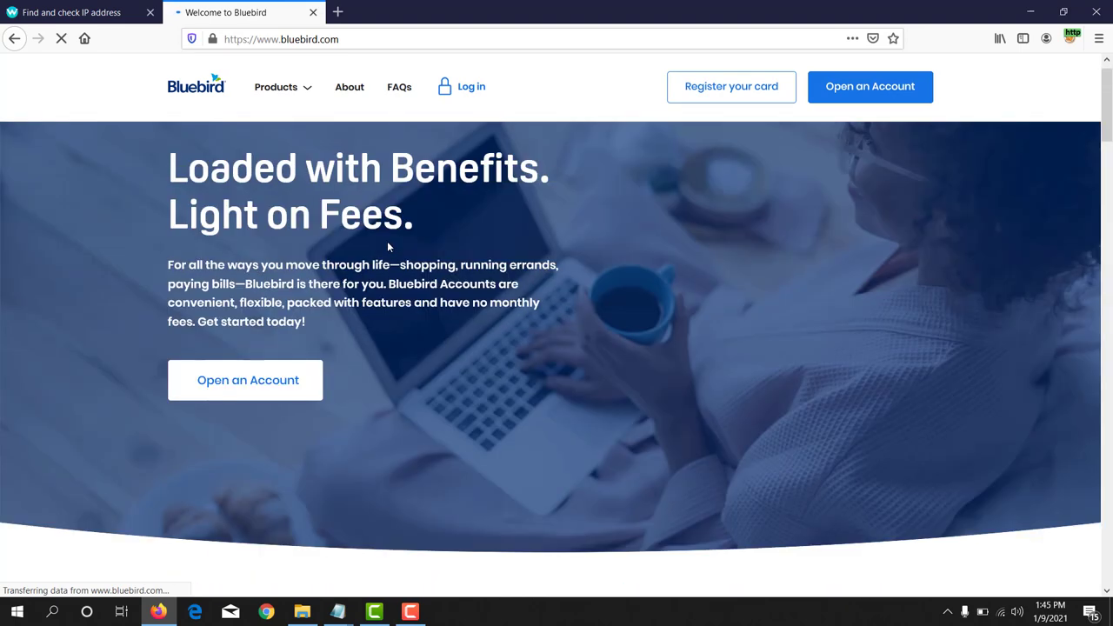
{"action": "scroll", "coordinate": [389, 247], "scroll_direction": "up", "scroll_amount": 2}
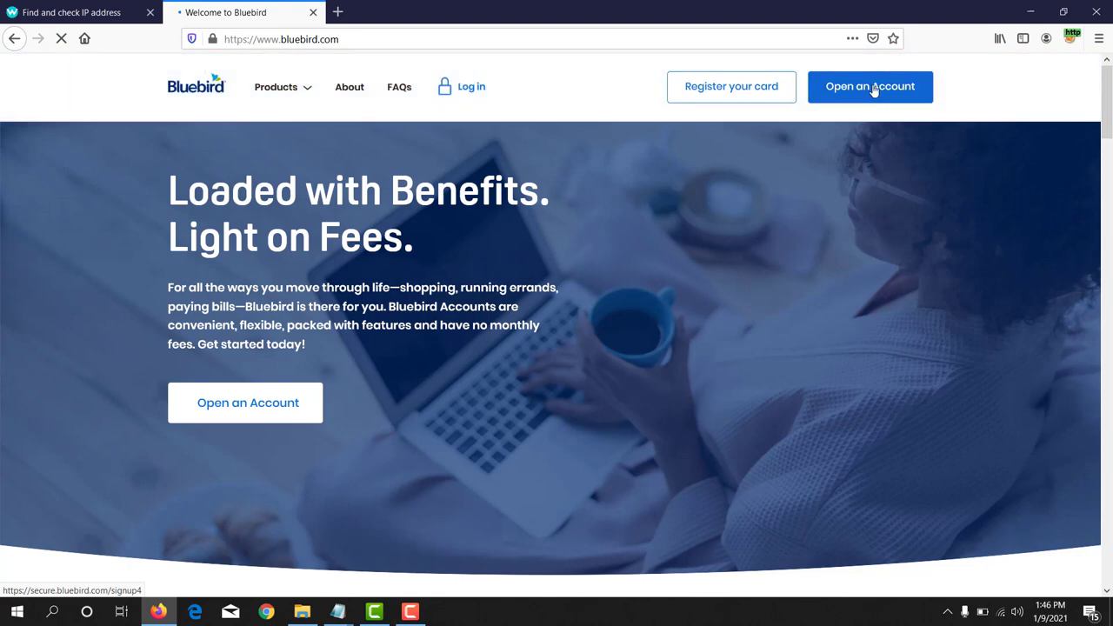
- Start the signup in a new tab and highlight the age, Social Security Number and email requirements
{"action": "left_click", "coordinate": [872, 88]}
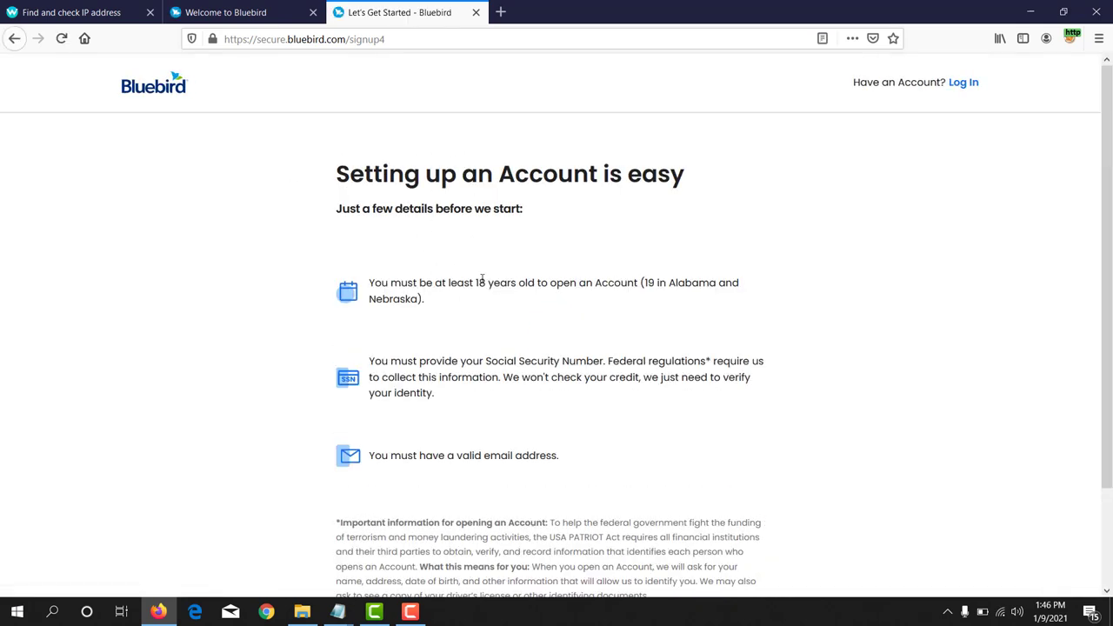
{"action": "left_click_drag", "start_coordinate": [448, 286], "coordinate": [535, 289]}
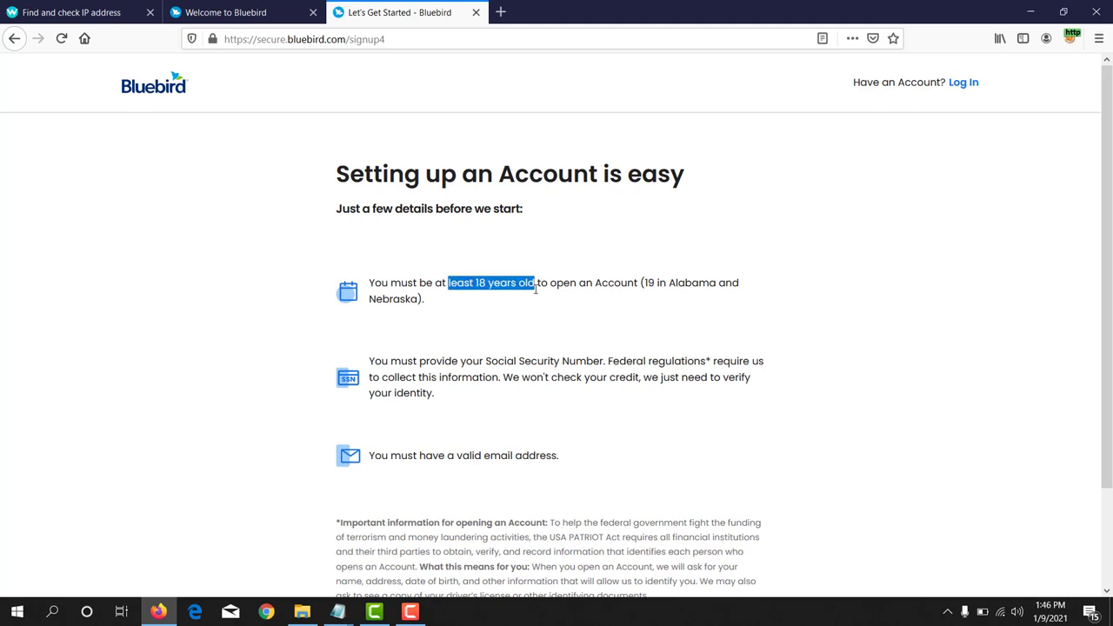
{"action": "left_click_drag", "start_coordinate": [498, 361], "coordinate": [602, 364]}
{"action": "double_click", "coordinate": [405, 455]}
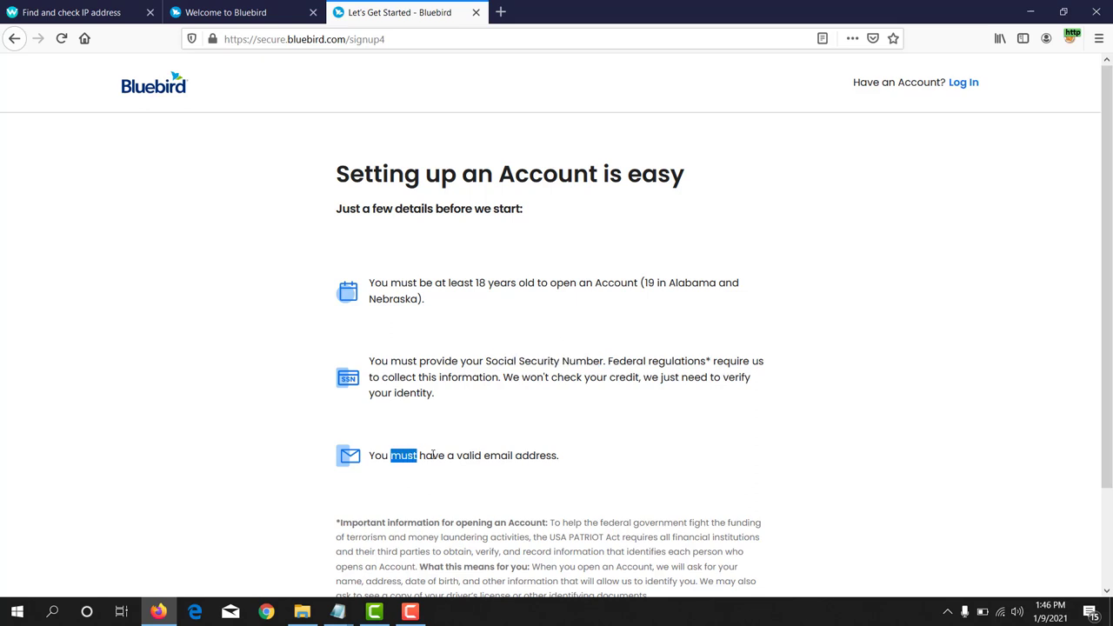
{"action": "left_click_drag", "start_coordinate": [433, 455], "coordinate": [562, 463]}
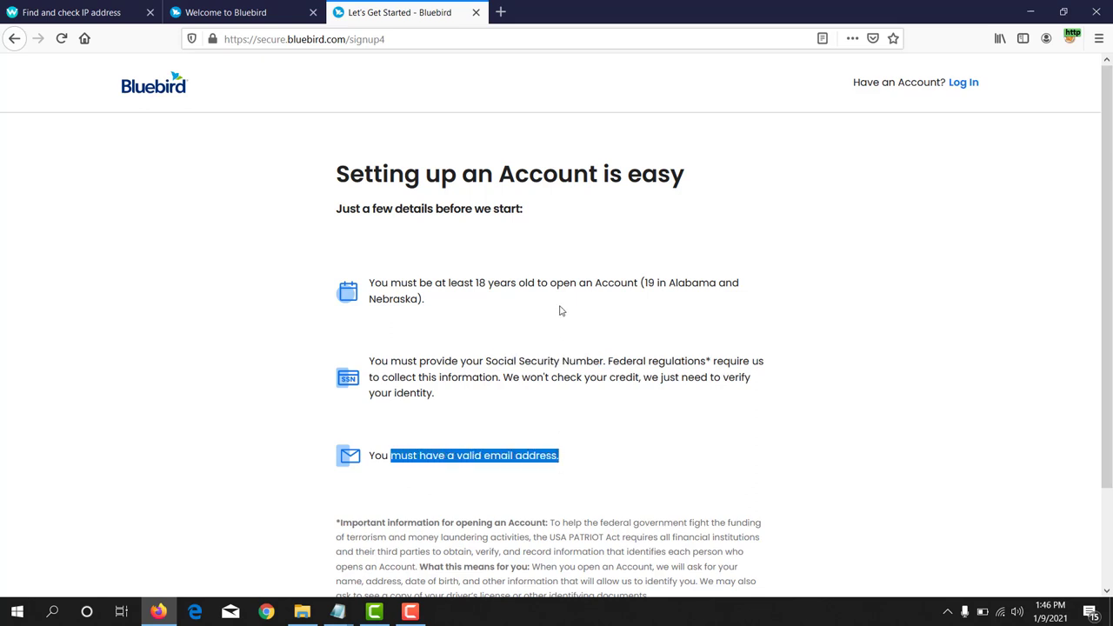
- Continue past the requirements and Bluebird Bank Account pages to Step 2 account setup
{"action": "scroll", "coordinate": [570, 353], "scroll_direction": "down", "scroll_amount": 2}
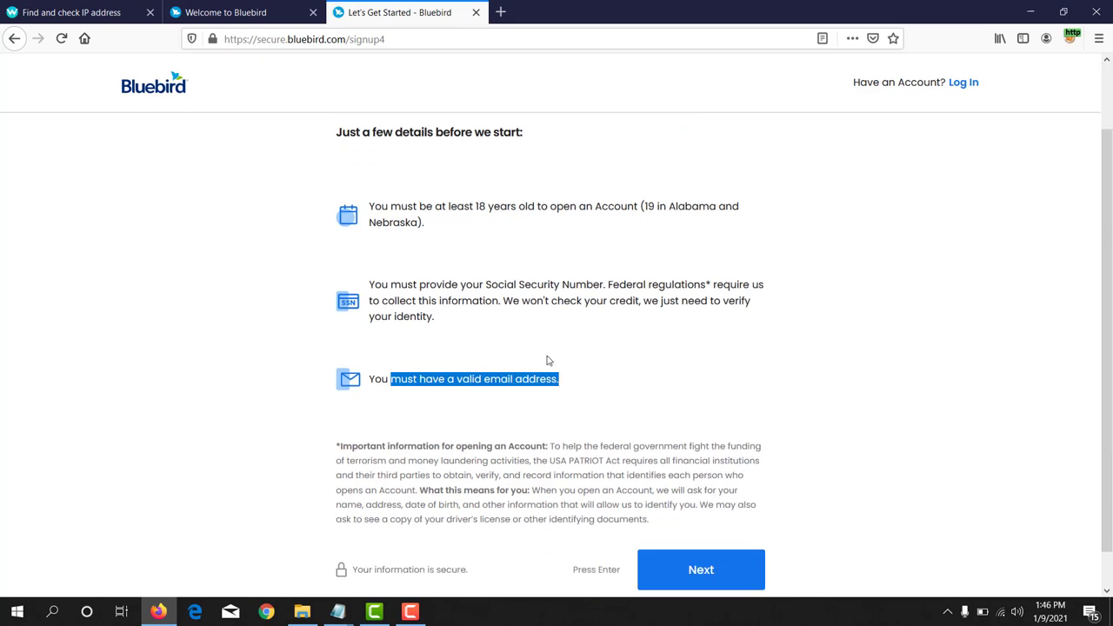
{"action": "scroll", "coordinate": [546, 331], "scroll_direction": "down", "scroll_amount": 1}
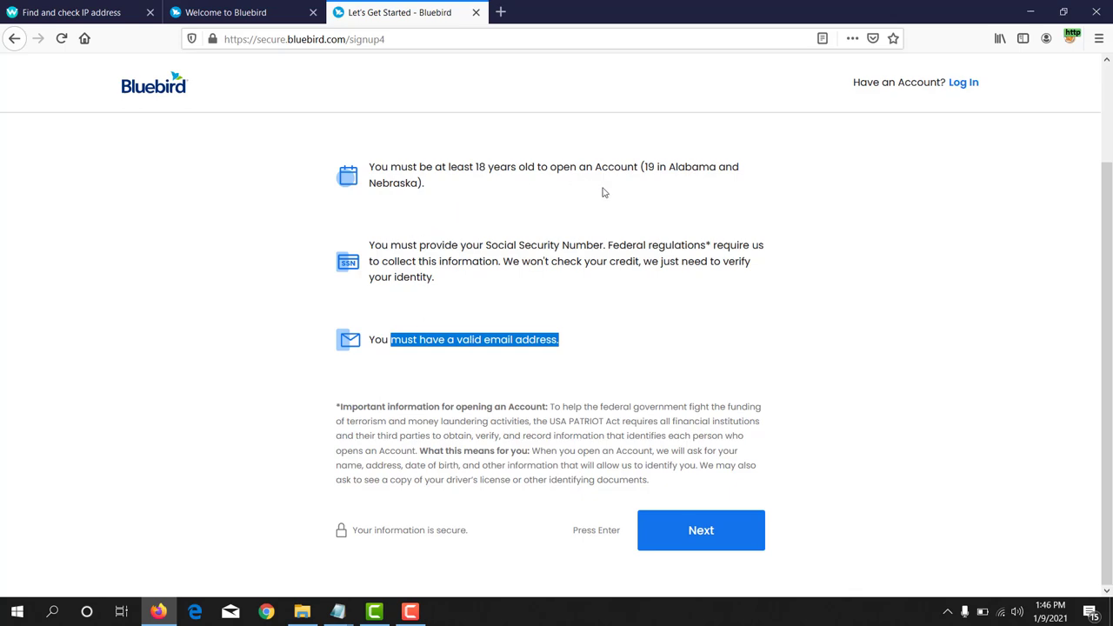
{"action": "left_click", "coordinate": [700, 533]}
{"action": "scroll", "coordinate": [574, 274], "scroll_direction": "down", "scroll_amount": 3}
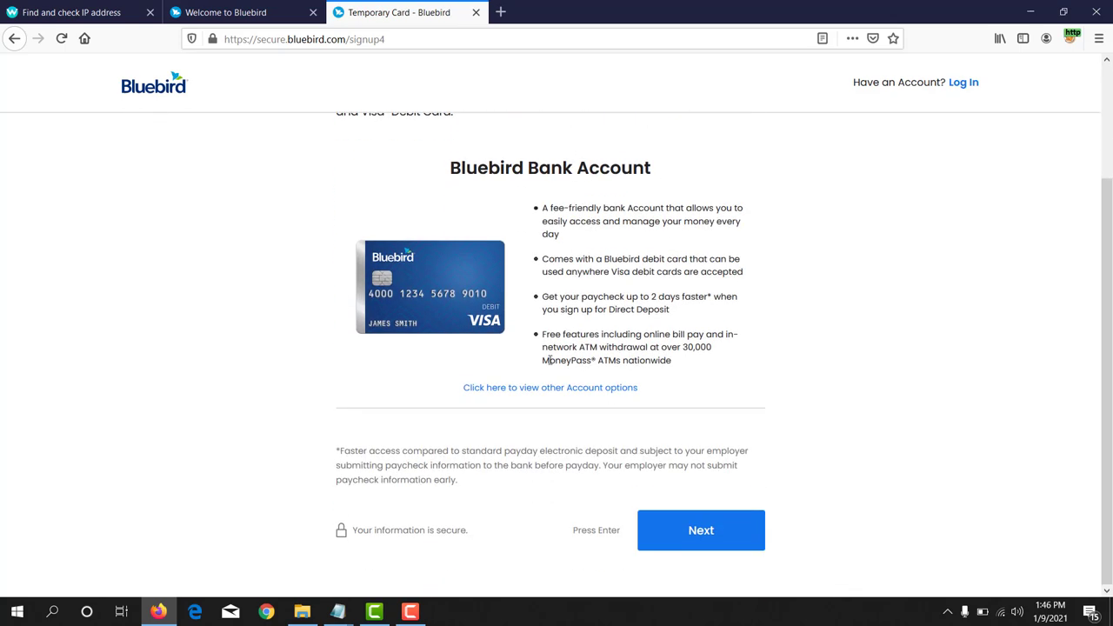
{"action": "left_click", "coordinate": [700, 532]}
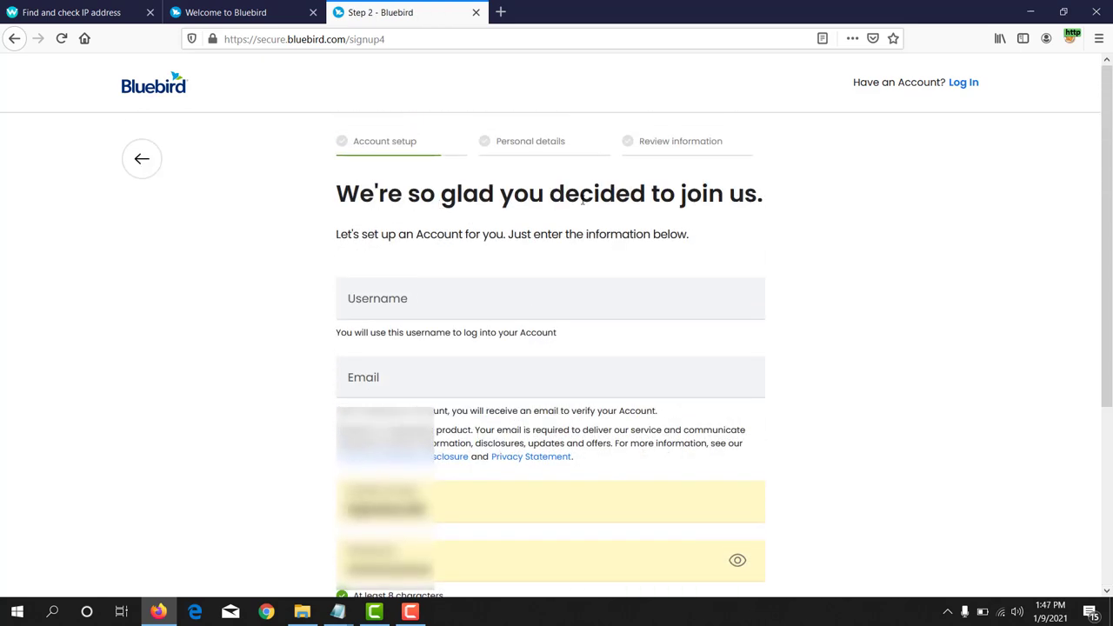
- Enter the applicant's username in the Username field, correcting a mistyped character
{"action": "scroll", "coordinate": [661, 276], "scroll_direction": "down", "scroll_amount": 3}
{"action": "scroll", "coordinate": [333, 275], "scroll_direction": "up", "scroll_amount": 3}
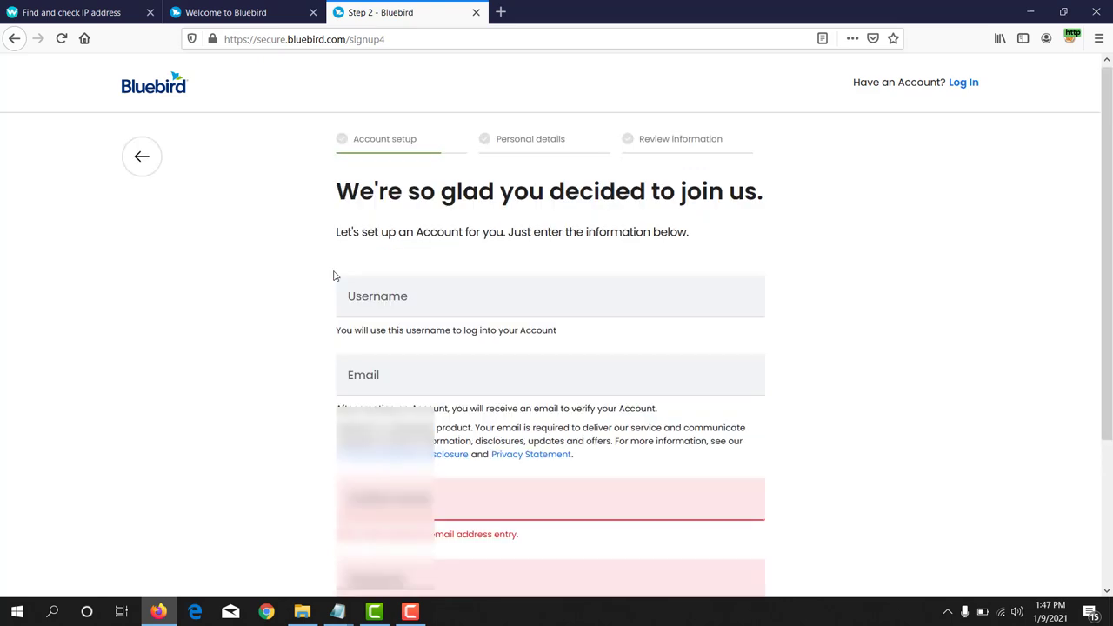
{"action": "left_click", "coordinate": [413, 298]}
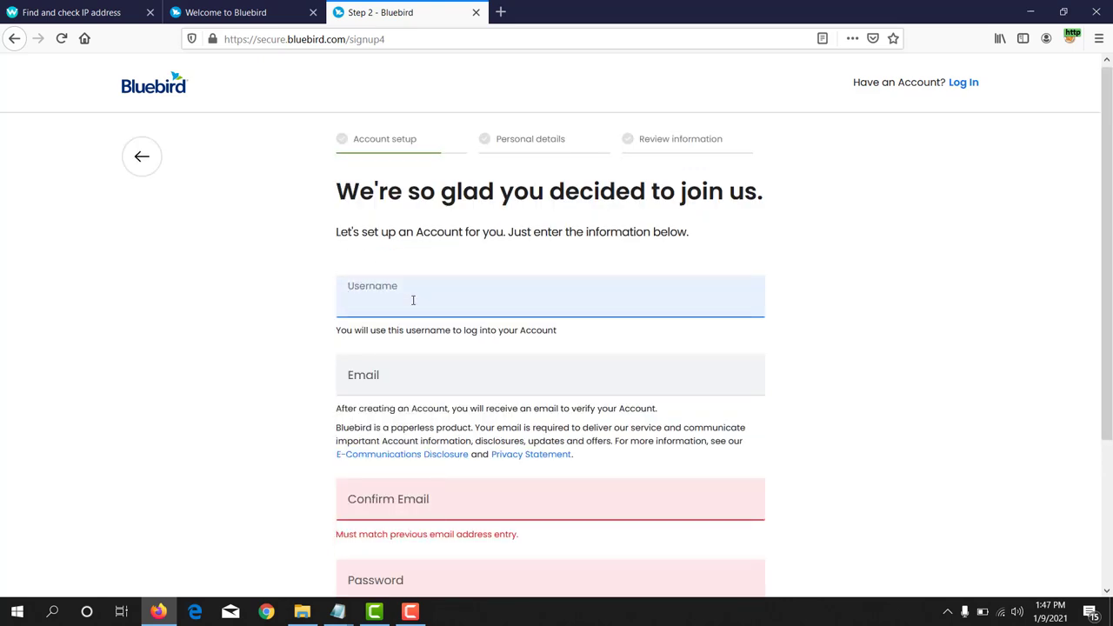
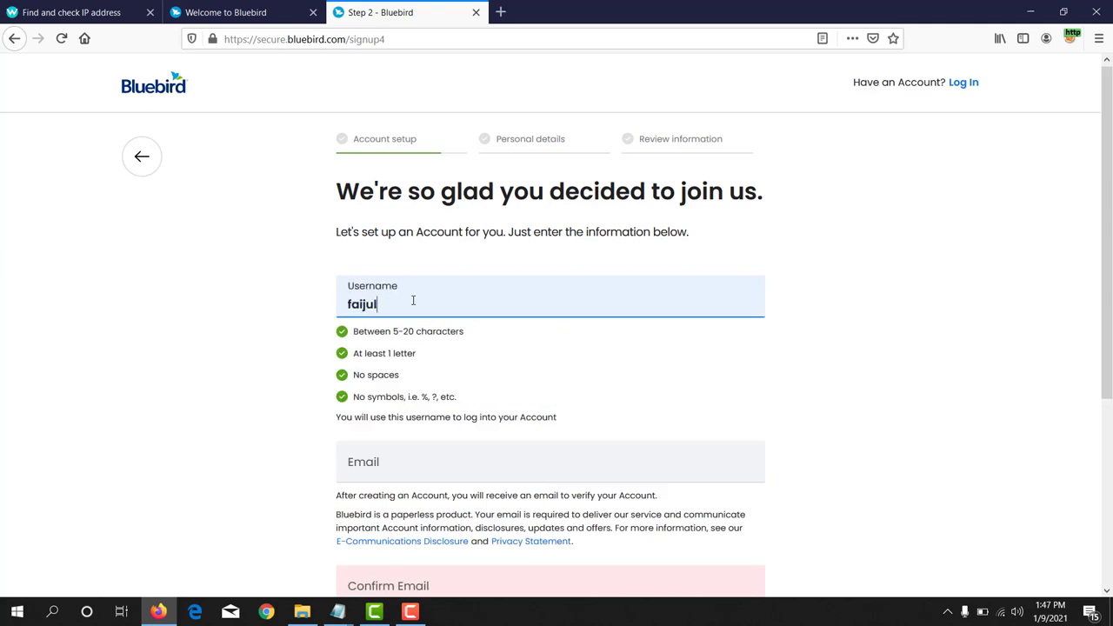
- Fill in the applicant's email address in both Email and Confirm Email, dismissing saved-login suggestions
{"action": "left_click", "coordinate": [420, 442]}
{"action": "scroll", "coordinate": [400, 388], "scroll_direction": "down", "scroll_amount": 1}
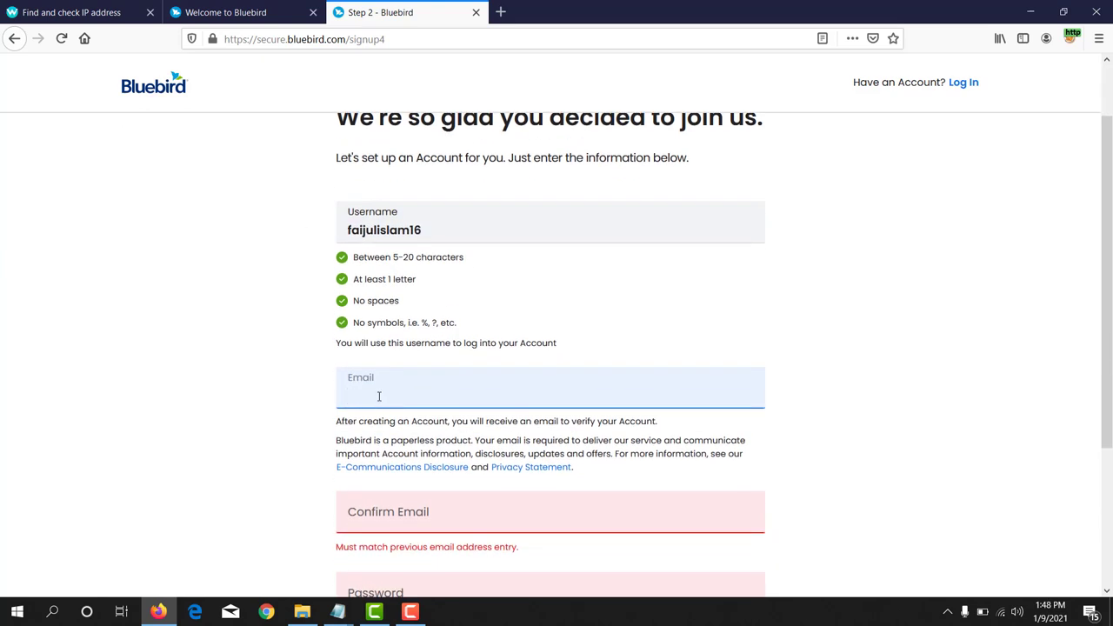
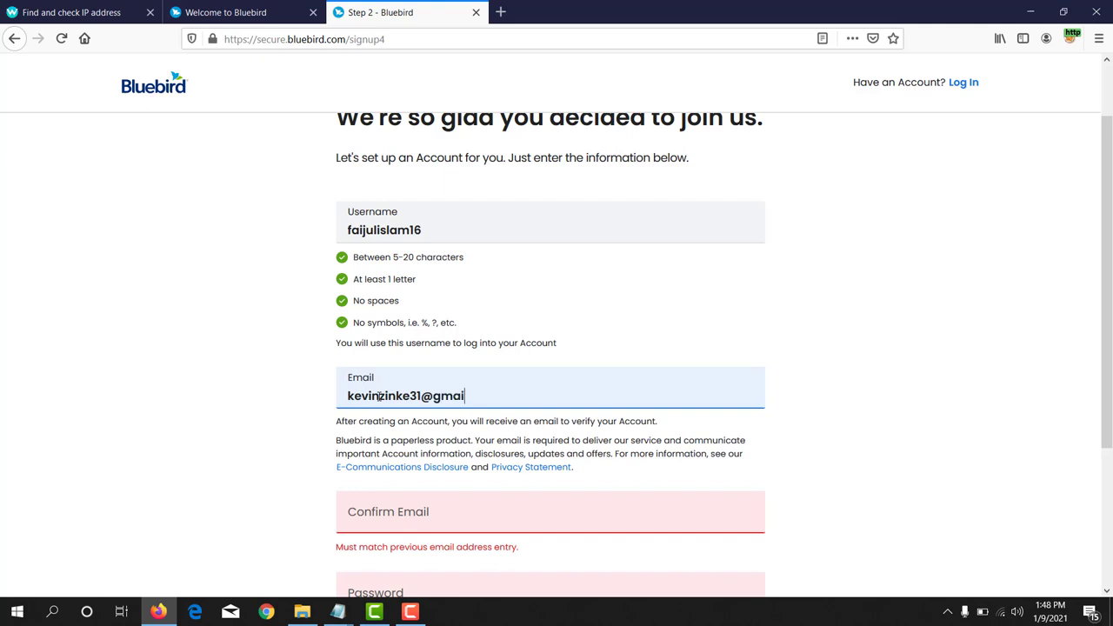
{"action": "scroll", "coordinate": [399, 436], "scroll_direction": "down", "scroll_amount": 2}
{"action": "left_click", "coordinate": [397, 441]}
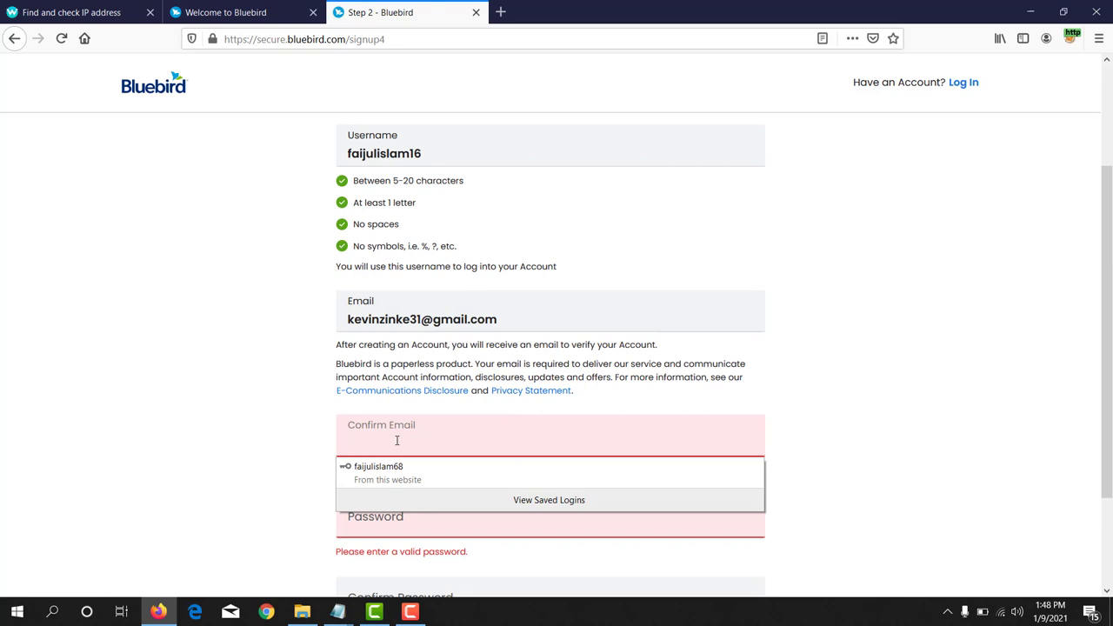
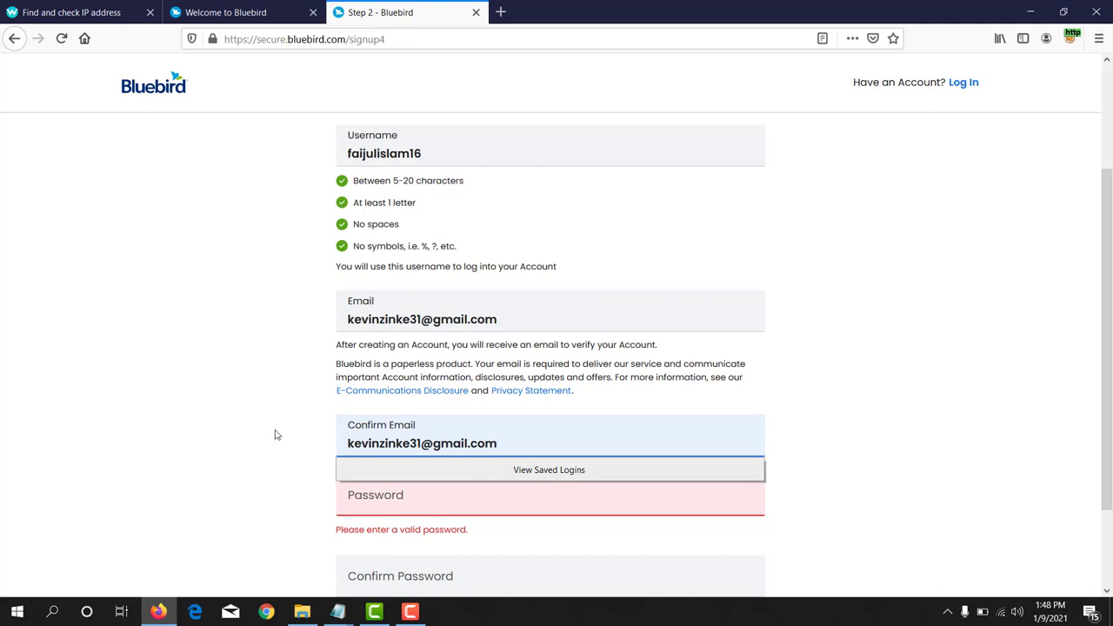
{"action": "left_click", "coordinate": [284, 424]}
- Enter the account password, confirm it, and submit Step 2 with Next
{"action": "scroll", "coordinate": [346, 429], "scroll_direction": "down", "scroll_amount": 1}
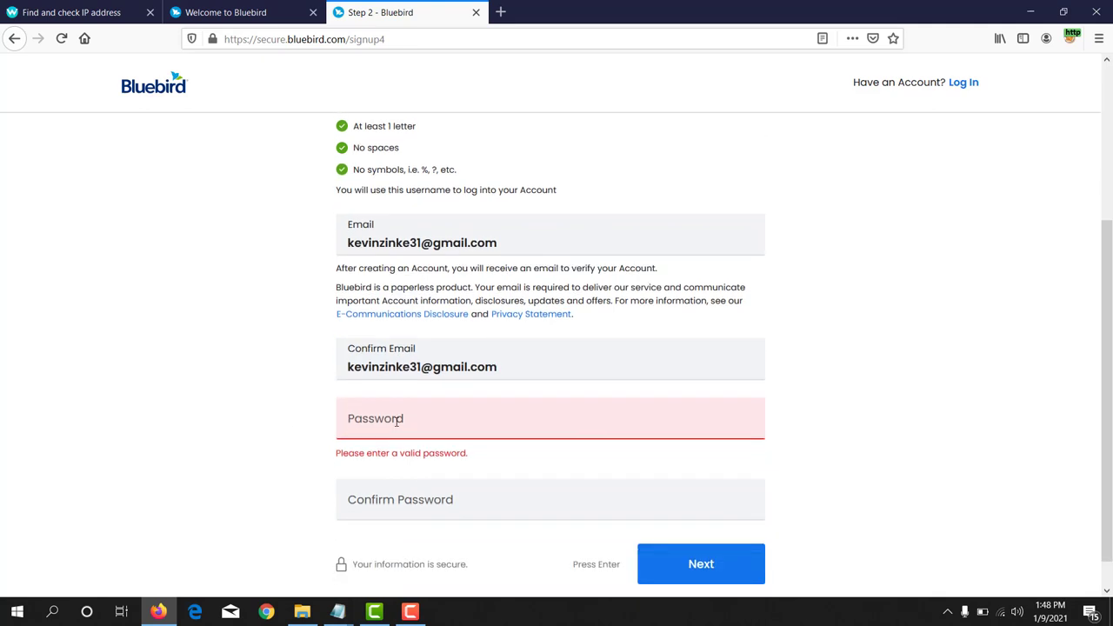
{"action": "left_click", "coordinate": [396, 422]}
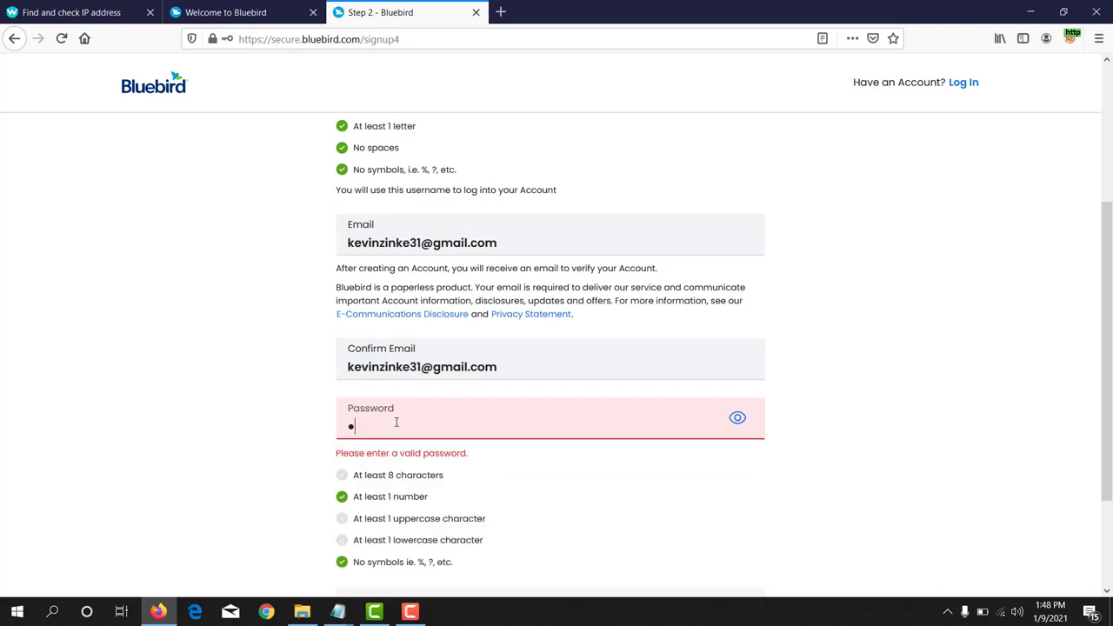
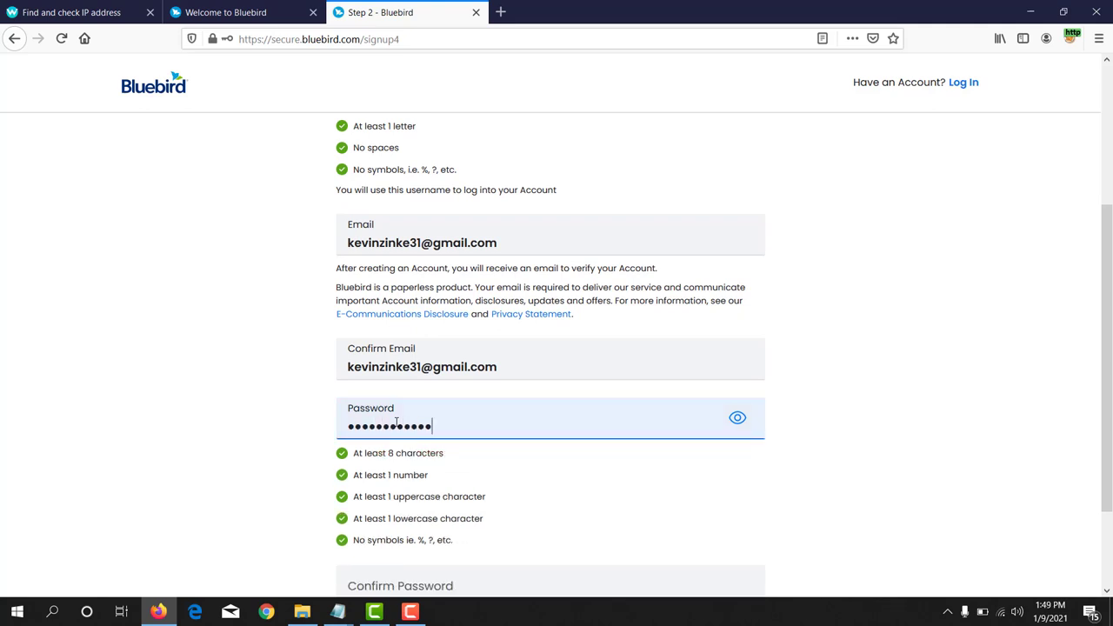
{"action": "scroll", "coordinate": [396, 422], "scroll_direction": "down", "scroll_amount": 2}
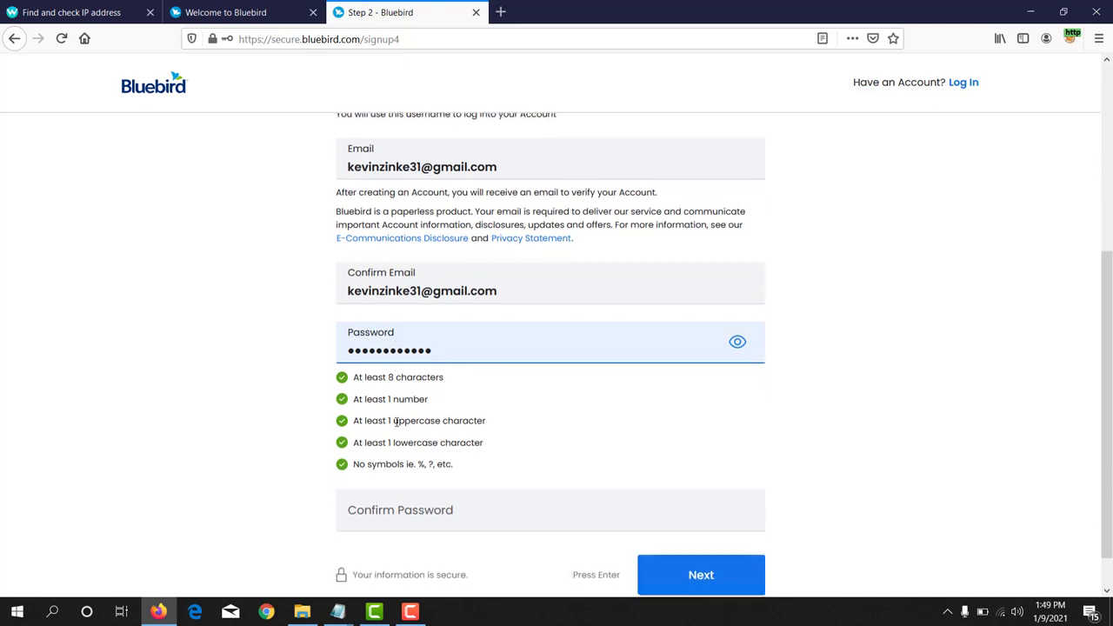
{"action": "left_click", "coordinate": [442, 512]}
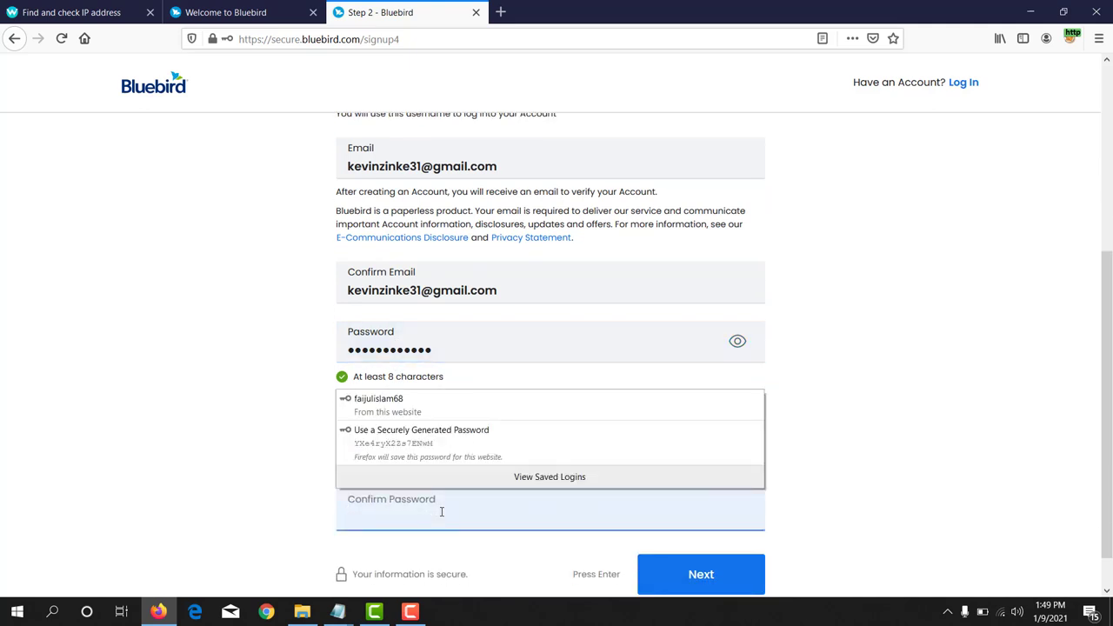
{"action": "type", "text": "••••••"}
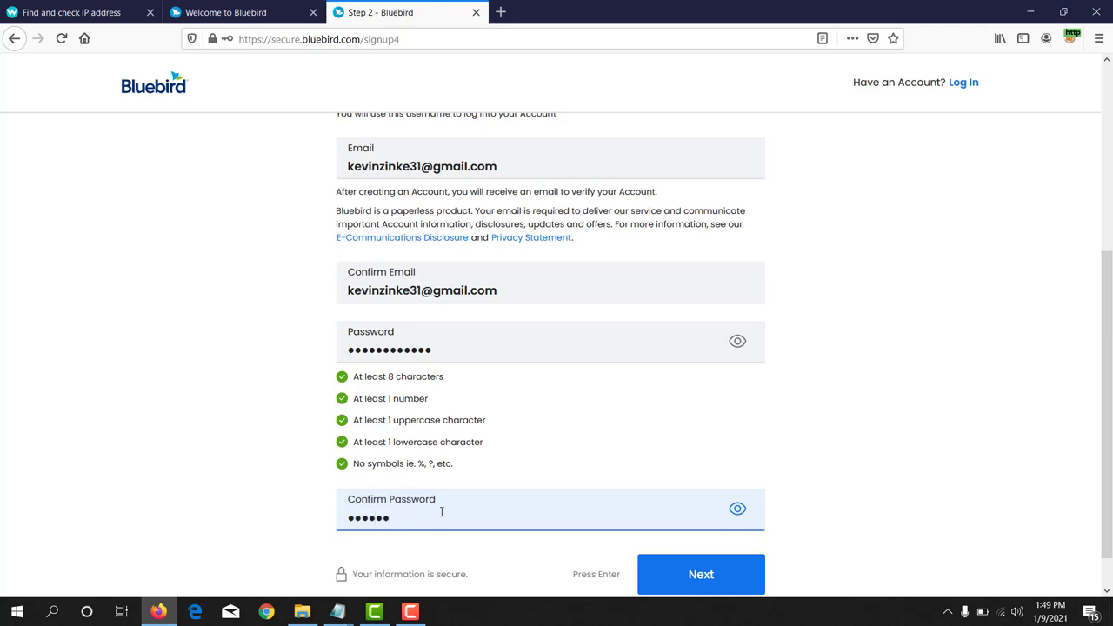
{"action": "type", "text": "••••••"}
{"action": "scroll", "coordinate": [442, 513], "scroll_direction": "down", "scroll_amount": 1}
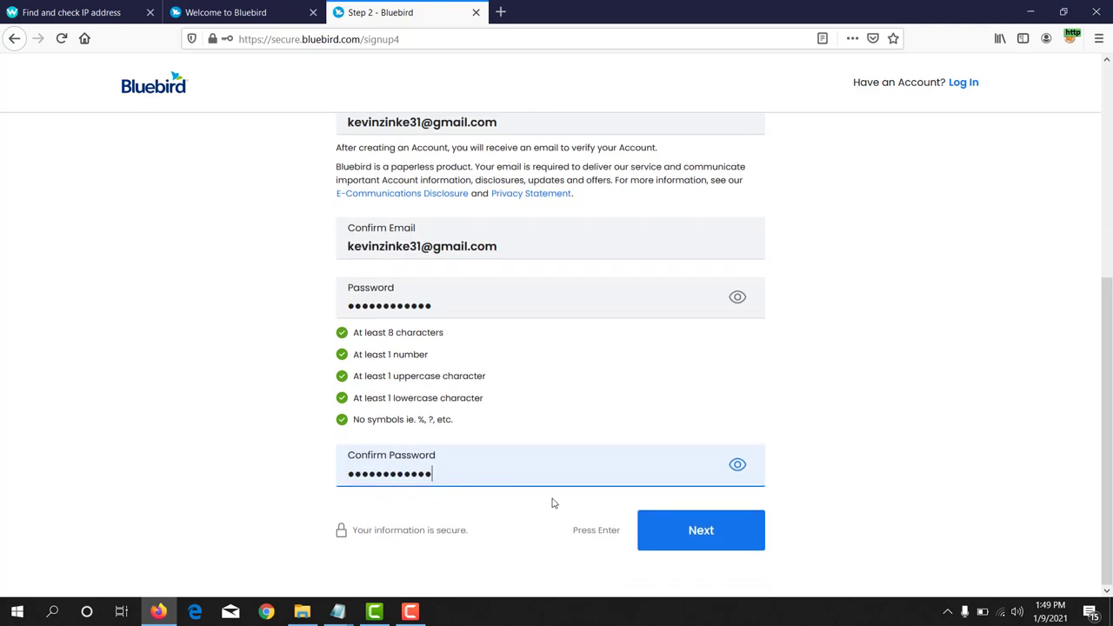
{"action": "left_click", "coordinate": [746, 527]}
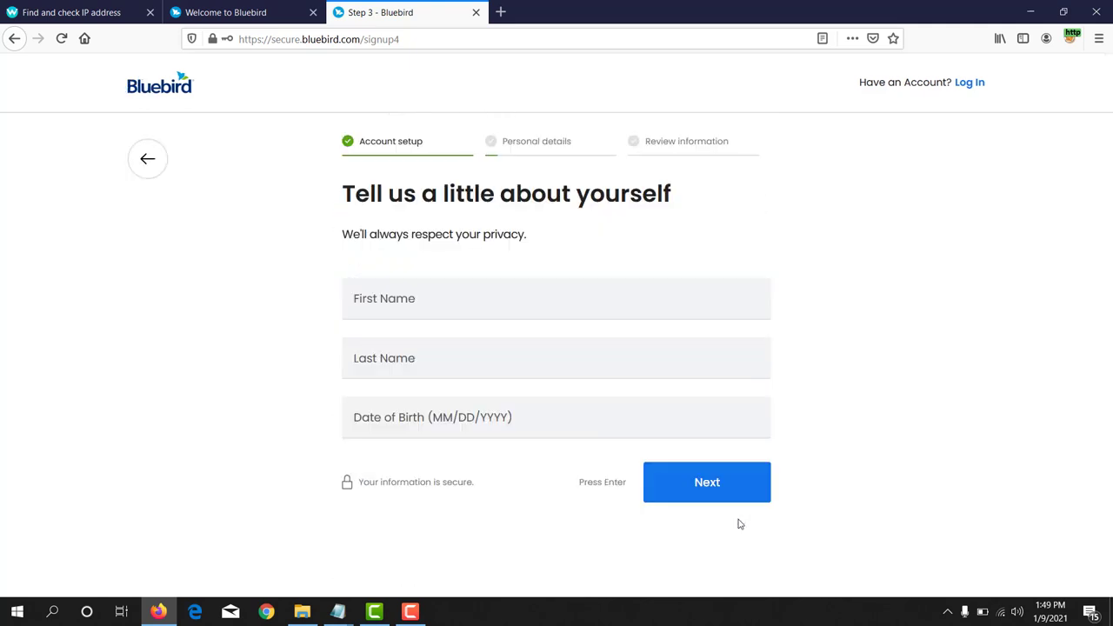
- Select the Step 3 First Name field, then bring up the Notepad file with the applicant's details
{"action": "left_click", "coordinate": [530, 307]}
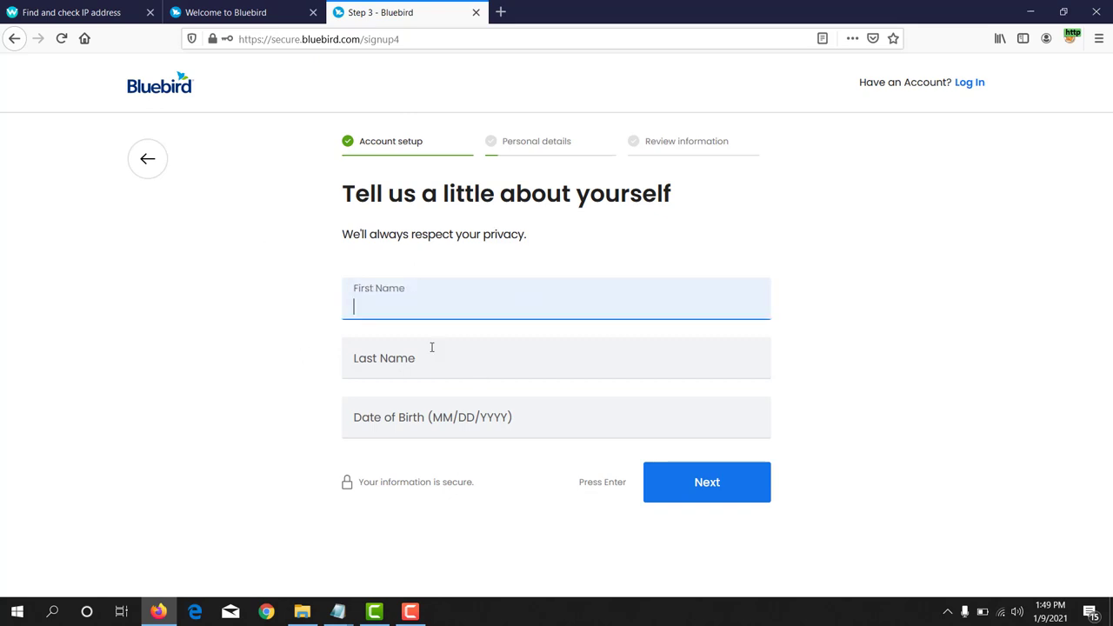
{"action": "left_click", "coordinate": [338, 611]}
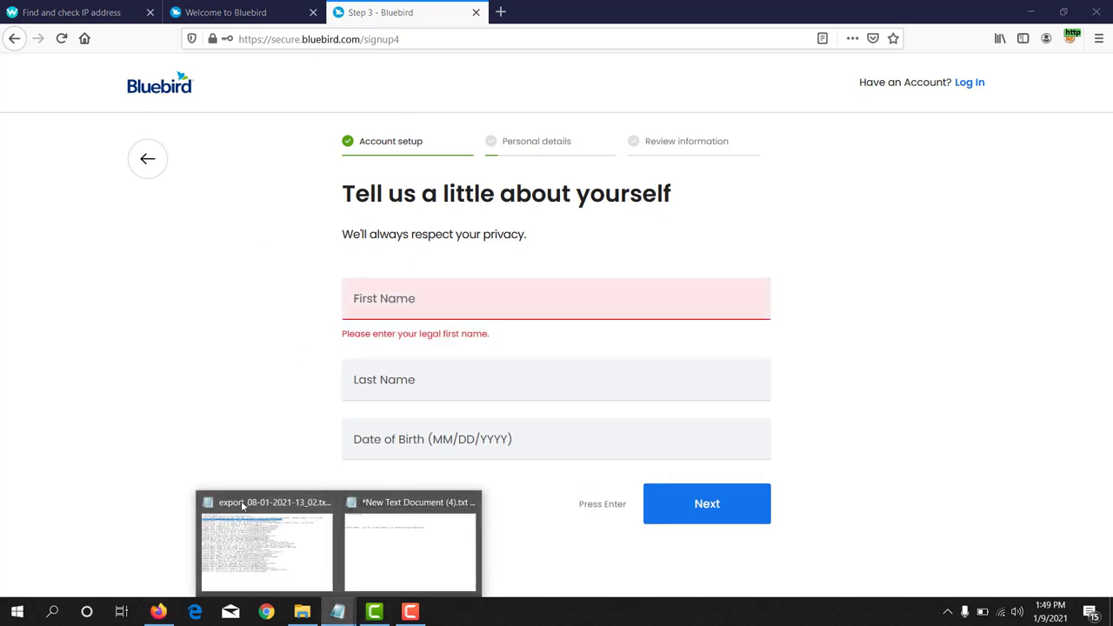
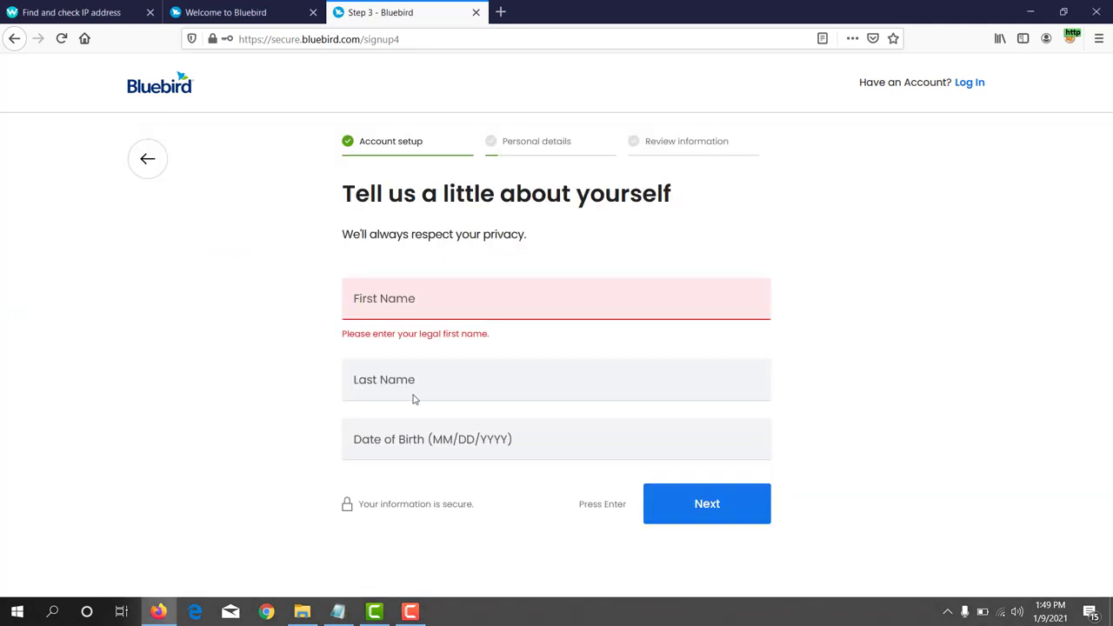
- Paste the first name into First Name, then copy the last name from Notepad into Last Name
{"action": "left_click", "coordinate": [389, 310]}
{"action": "type", "text": "RINGWALD"}
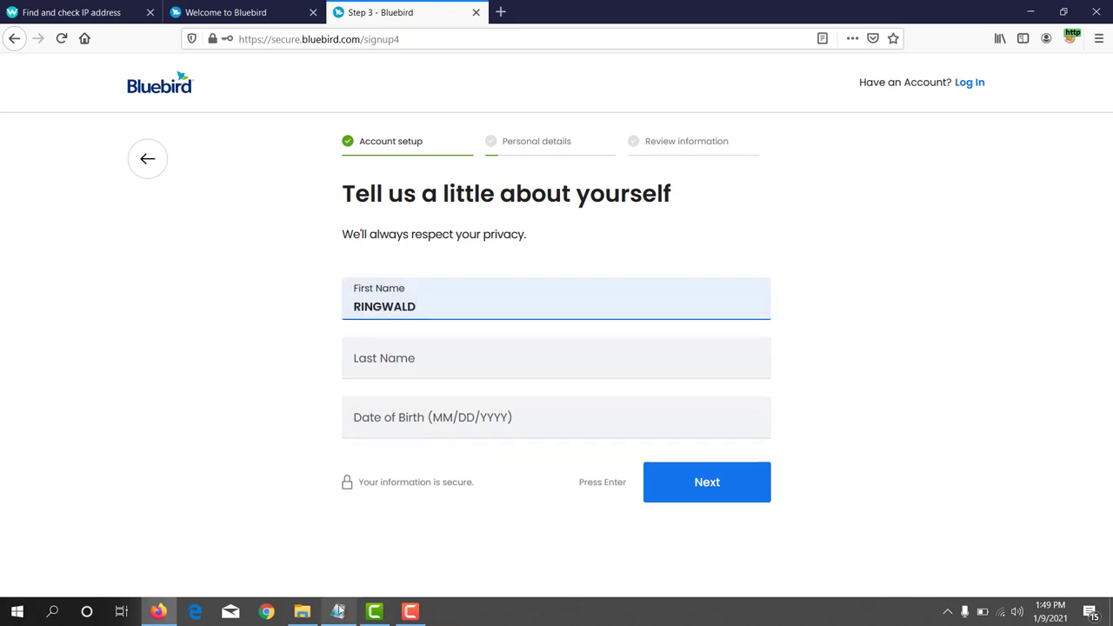
{"action": "left_click", "coordinate": [337, 612]}
{"action": "left_click_drag", "start_coordinate": [279, 265], "coordinate": [345, 264]}
{"action": "right_click", "coordinate": [344, 264]}
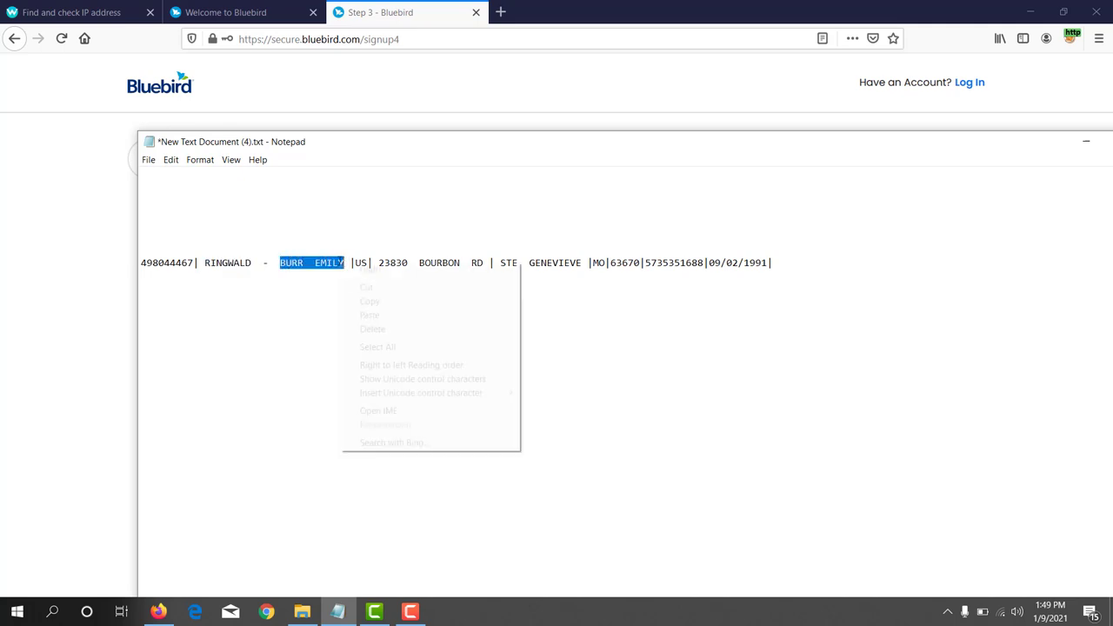
{"action": "left_click", "coordinate": [370, 301]}
{"action": "left_click", "coordinate": [56, 288]}
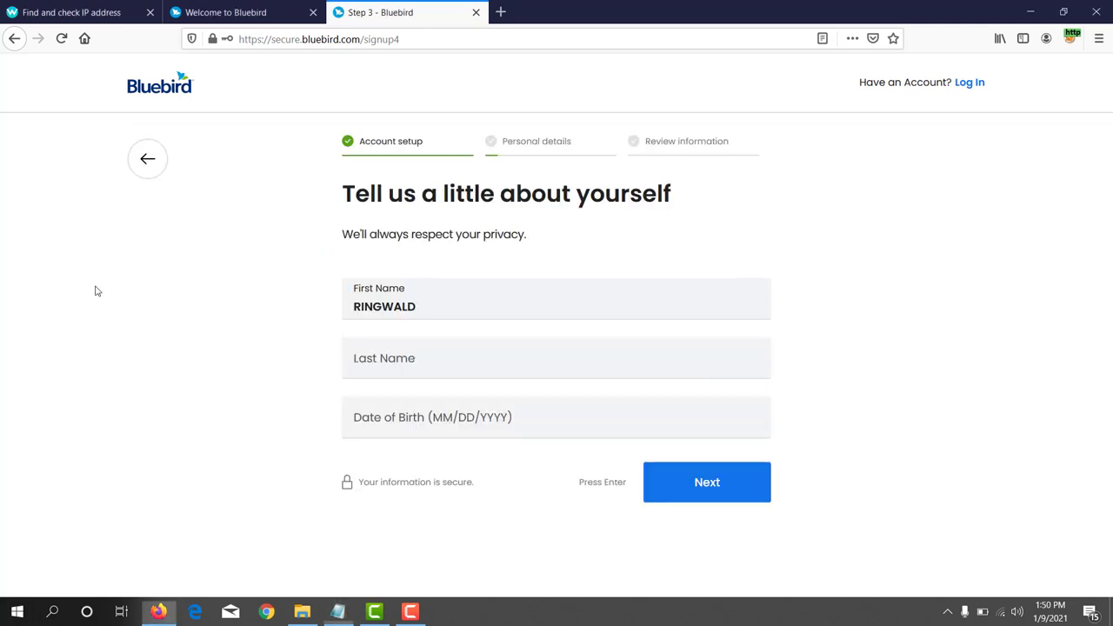
{"action": "left_click", "coordinate": [362, 364]}
{"action": "key", "text": "ctrl+v"}
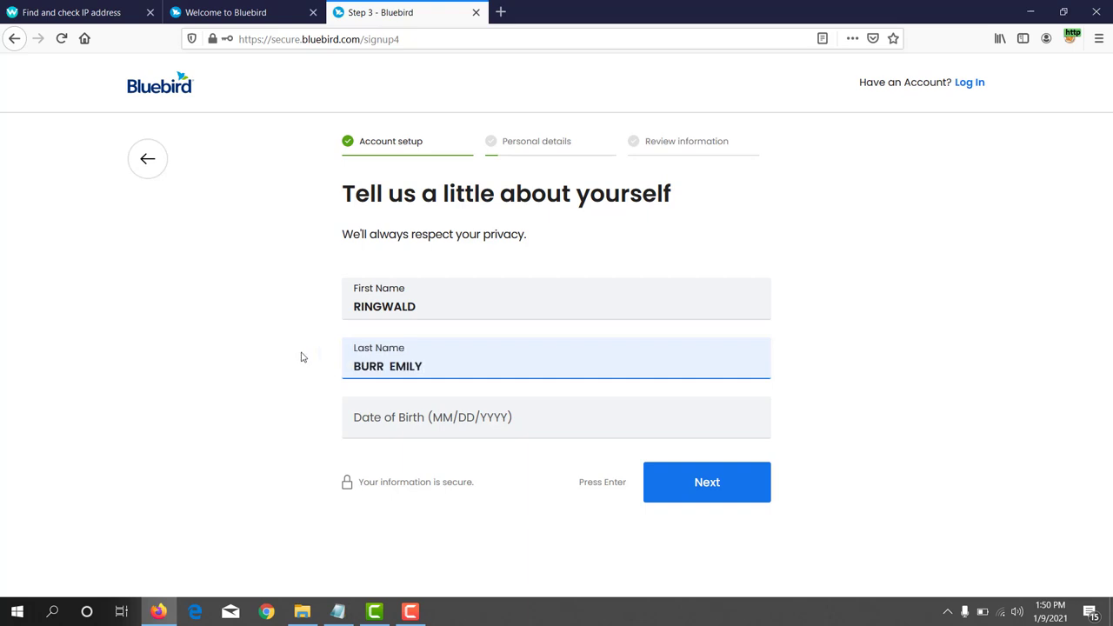
{"action": "left_click", "coordinate": [301, 356]}
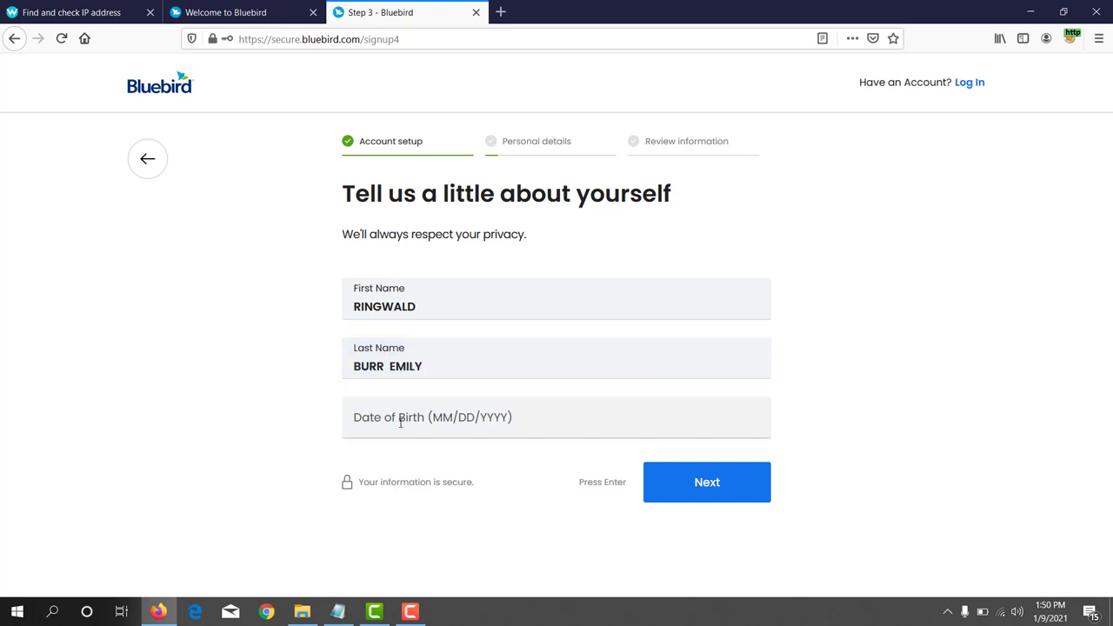
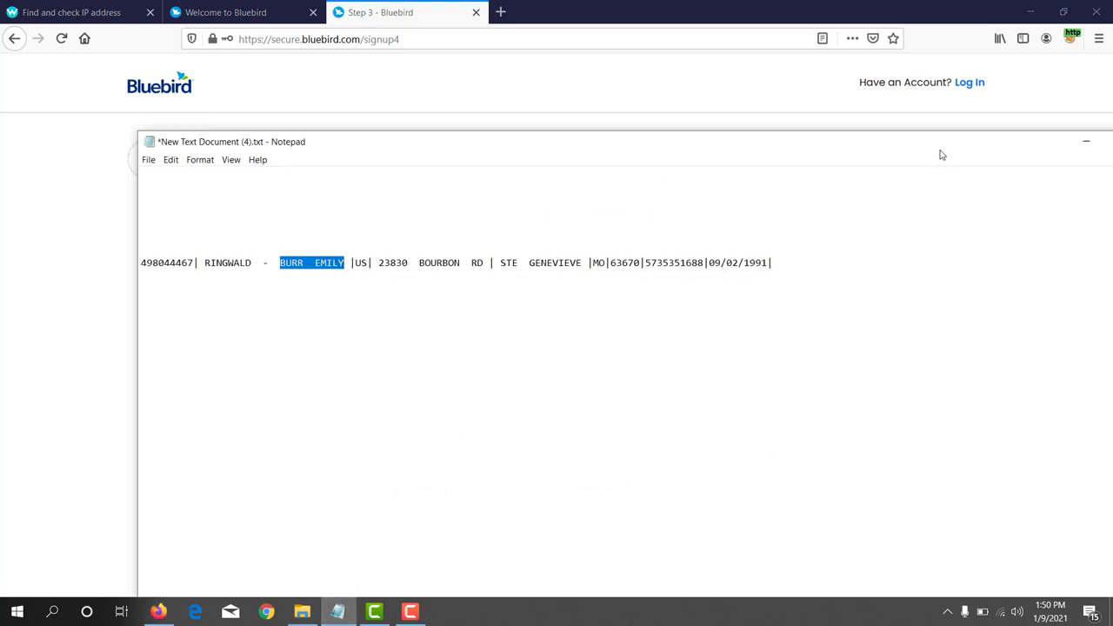
{"action": "left_click_drag", "start_coordinate": [934, 141], "coordinate": [908, 142]}
{"action": "left_click", "coordinate": [1058, 137]}
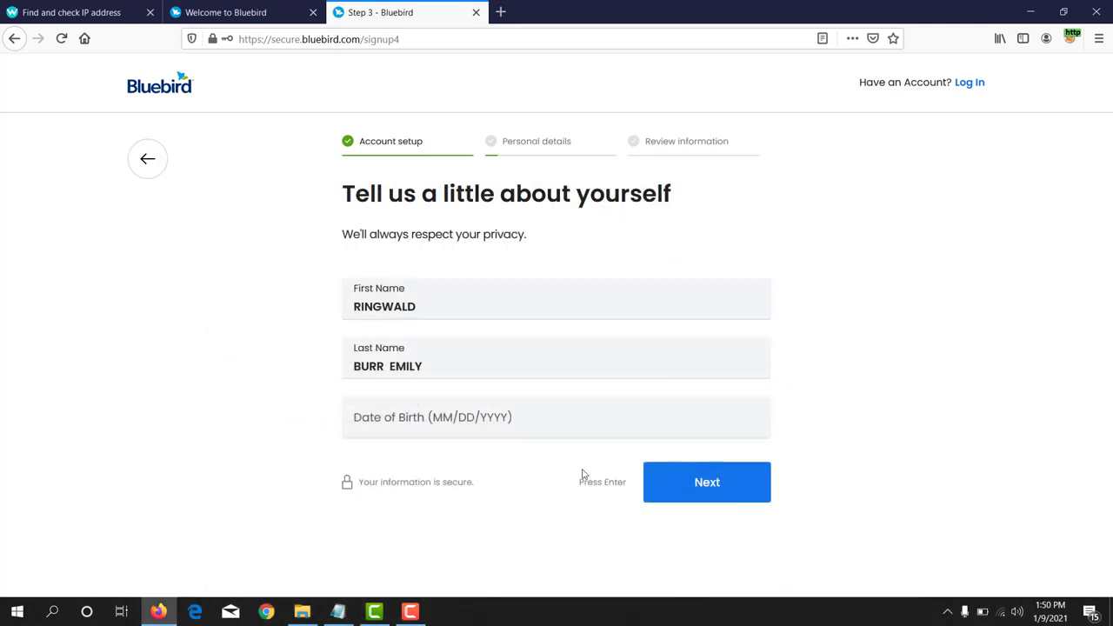
{"action": "left_click", "coordinate": [445, 417]}
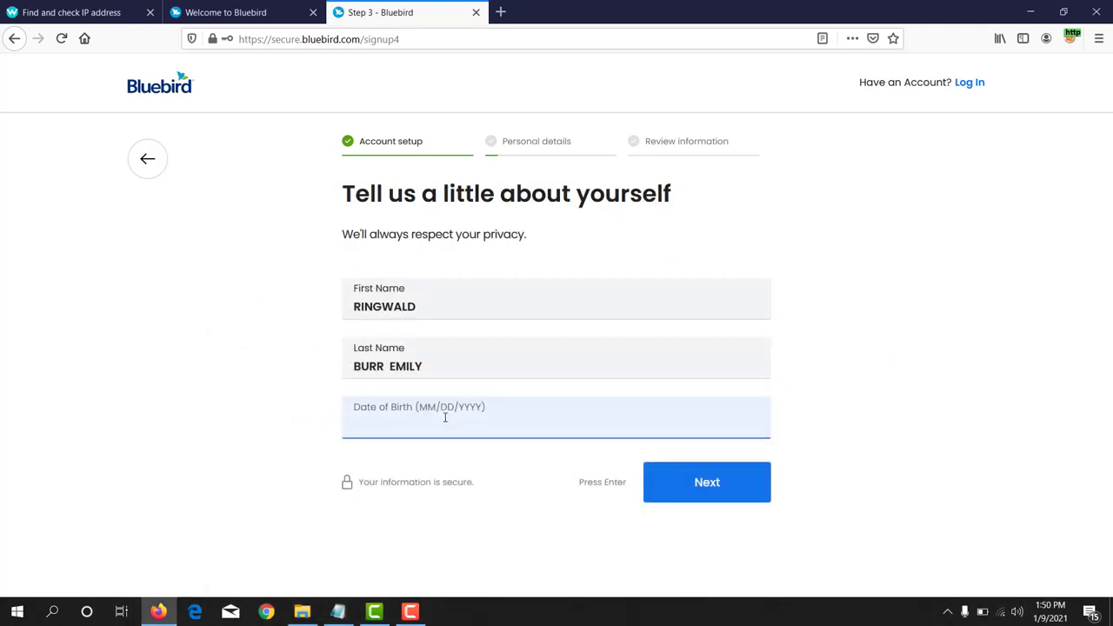
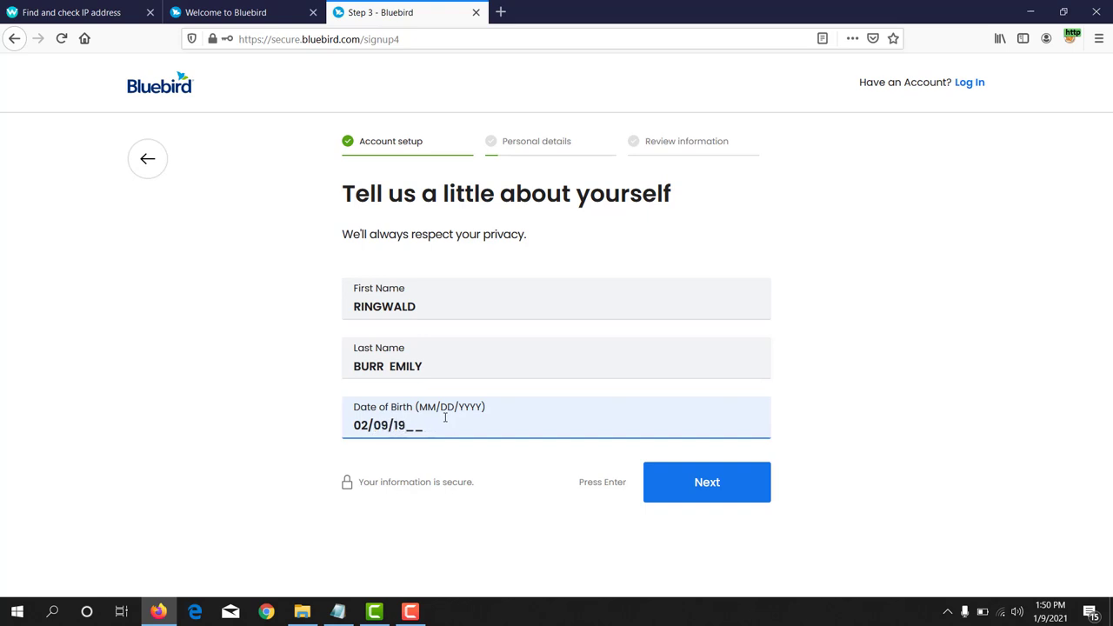
- Submit the name and birth date, enter the customer's mobile number, and advance to Step 5
{"action": "left_click", "coordinate": [743, 494]}
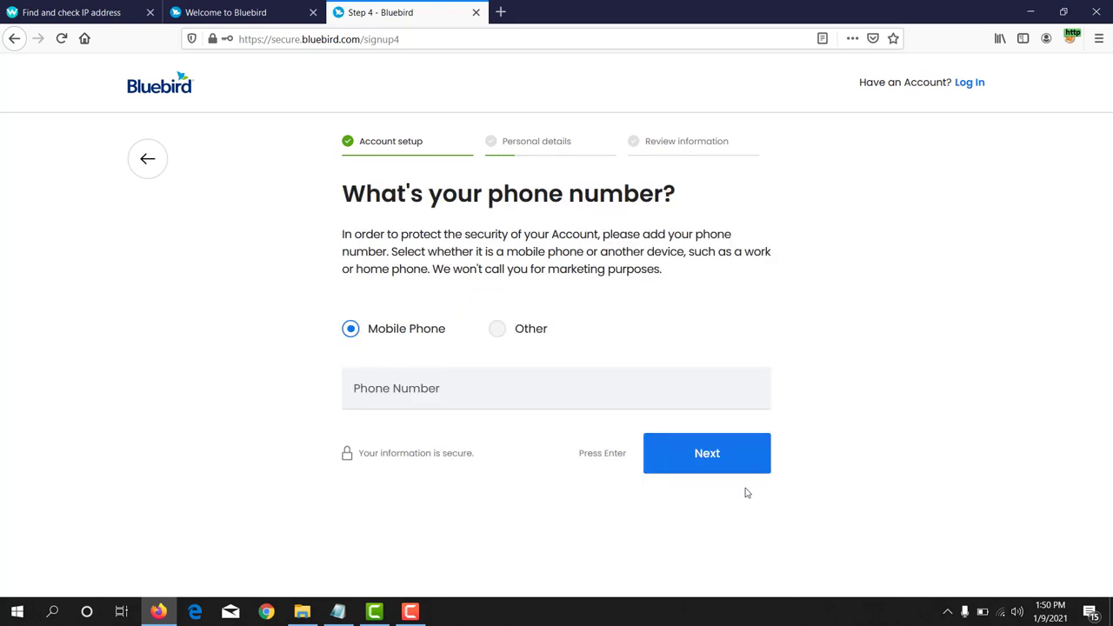
{"action": "left_click", "coordinate": [458, 386]}
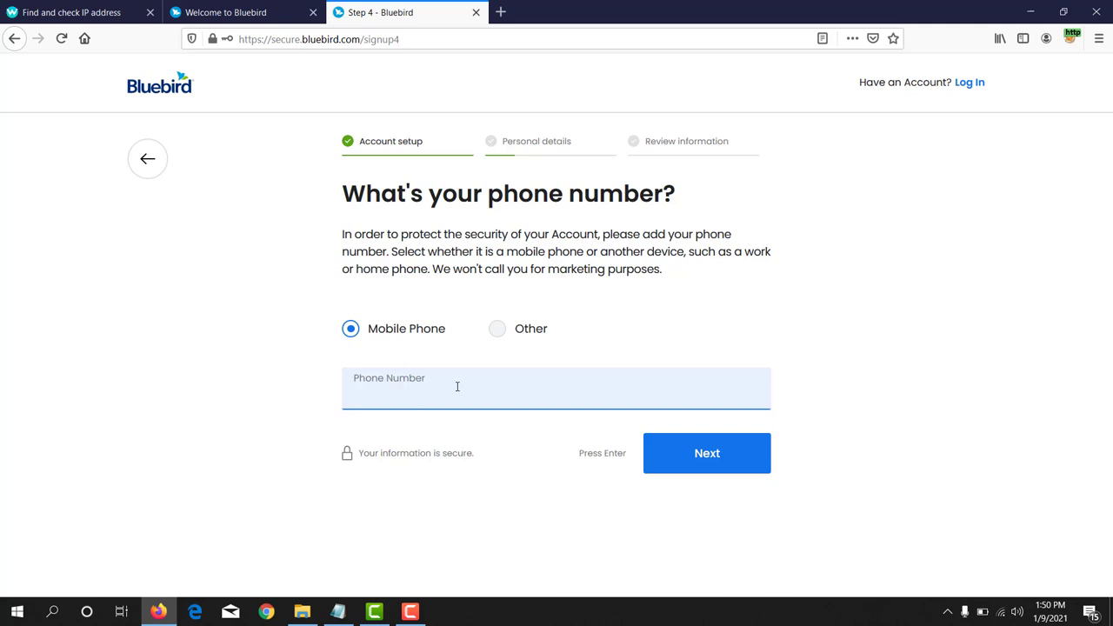
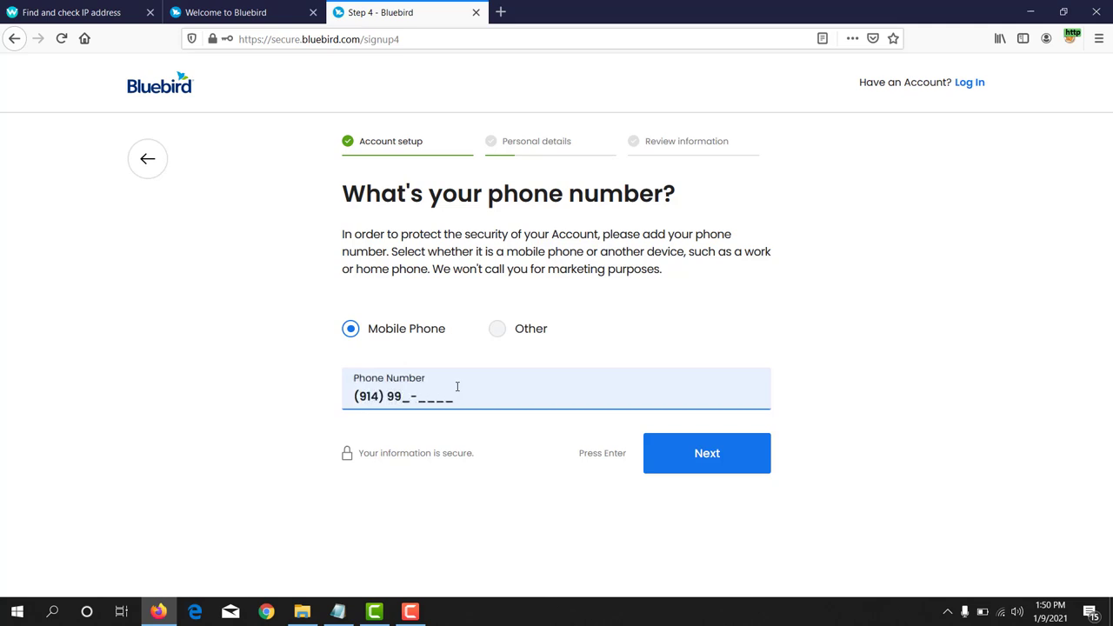
{"action": "left_click", "coordinate": [725, 468]}
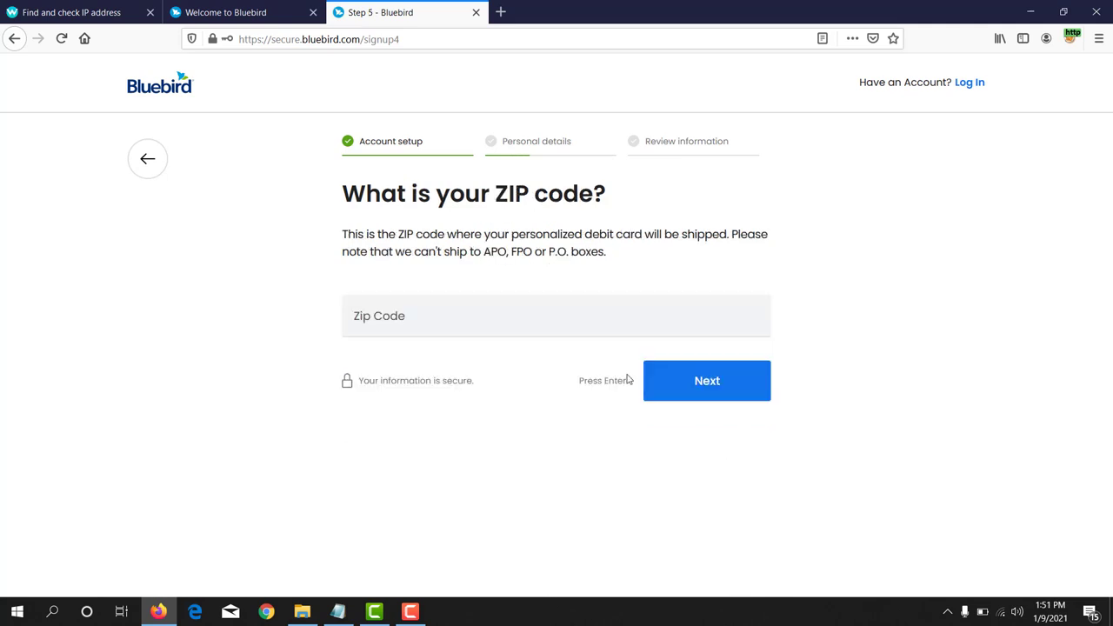
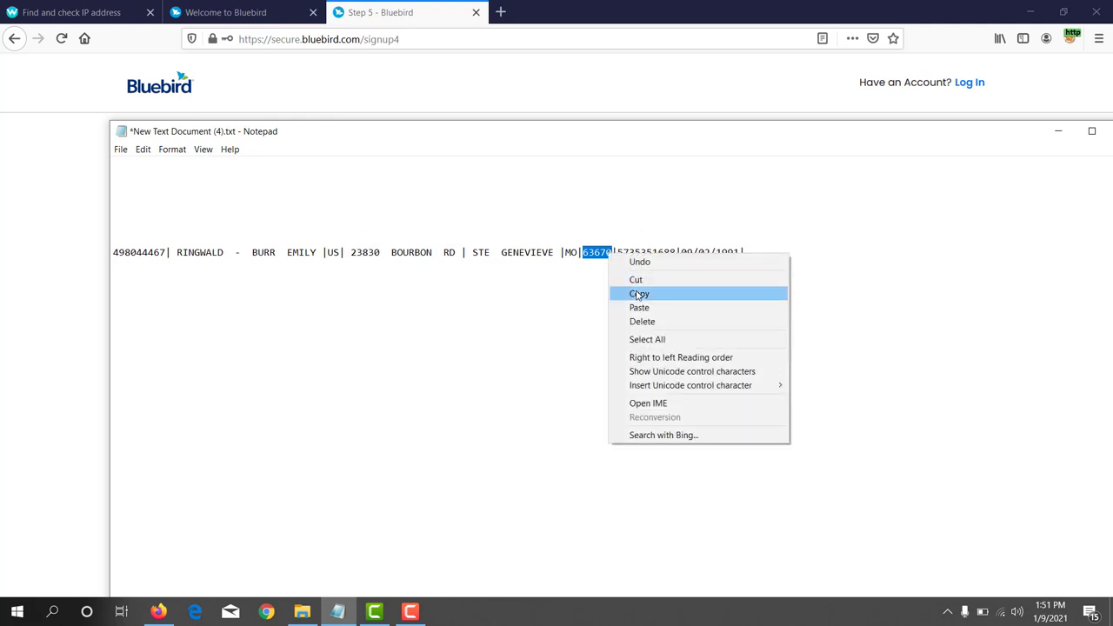
- Copy the ZIP code from the Notepad details line into Bluebird's Zip Code field and submit it
{"action": "left_click", "coordinate": [634, 293]}
{"action": "right_click", "coordinate": [593, 252]}
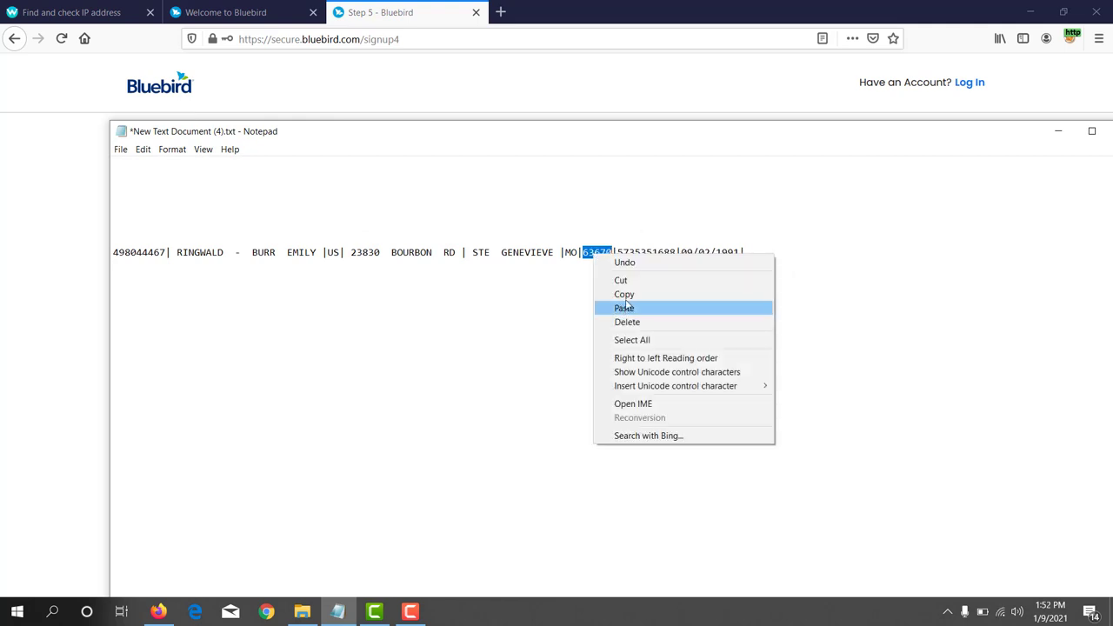
{"action": "left_click", "coordinate": [624, 294]}
{"action": "left_click", "coordinate": [2, 290]}
{"action": "left_click", "coordinate": [425, 320]}
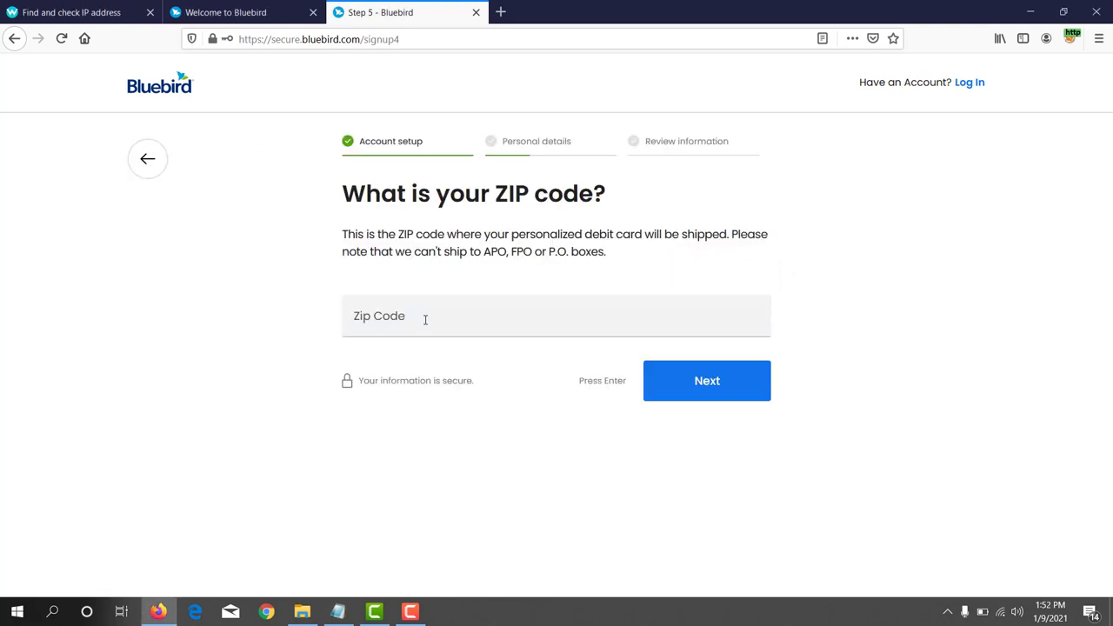
{"action": "key", "text": "ctrl+v"}
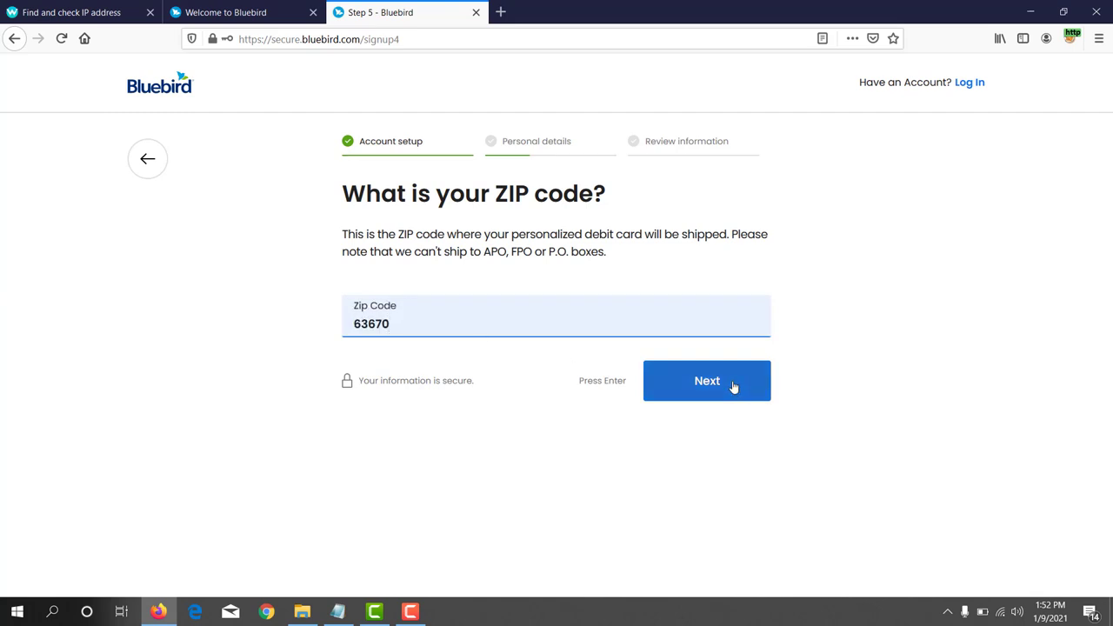
{"action": "left_click", "coordinate": [696, 382]}
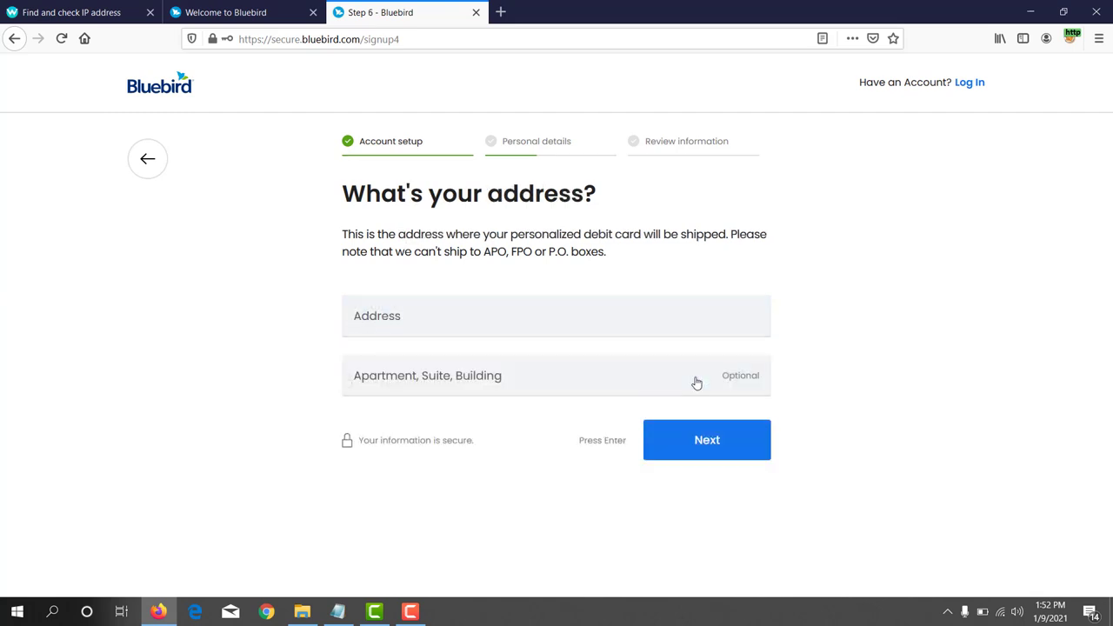
- Put the cursor in the blank Address field on the Step 6 address page
{"action": "left_click", "coordinate": [433, 318]}
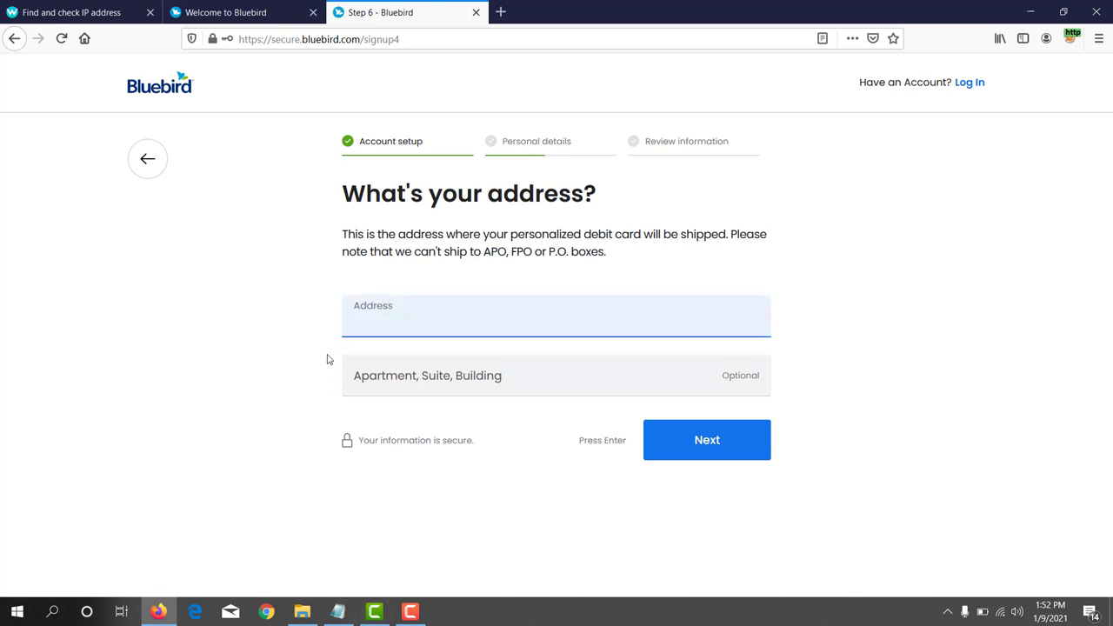
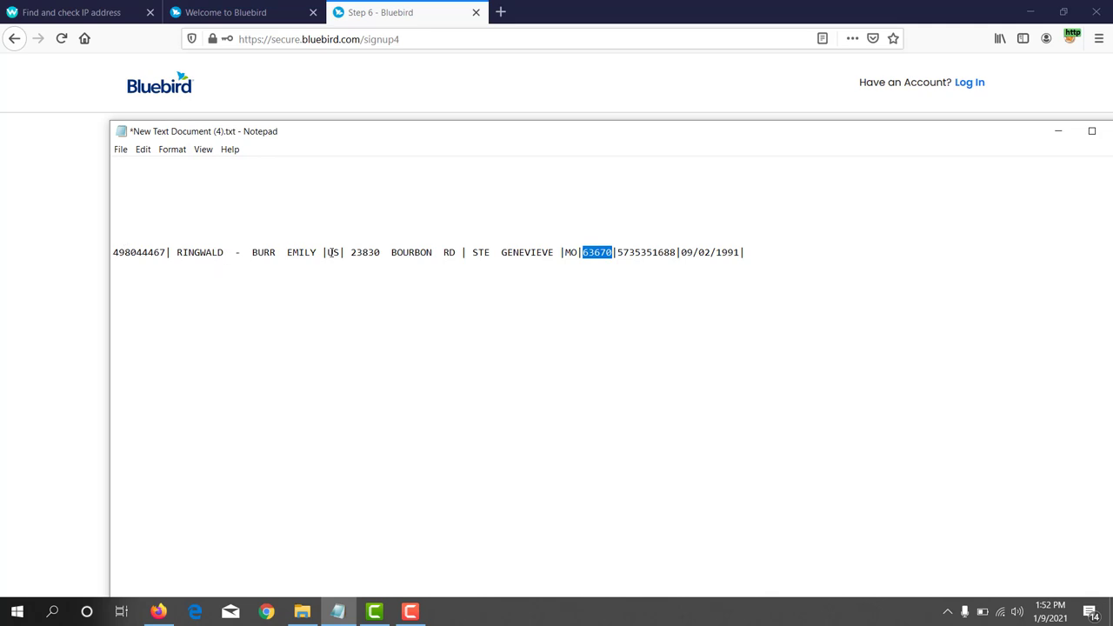
- Copy the street address from the Notepad record line and return to the Bluebird address page
{"action": "left_click_drag", "start_coordinate": [348, 252], "coordinate": [457, 253]}
{"action": "right_click", "coordinate": [451, 250]}
{"action": "left_click", "coordinate": [474, 288]}
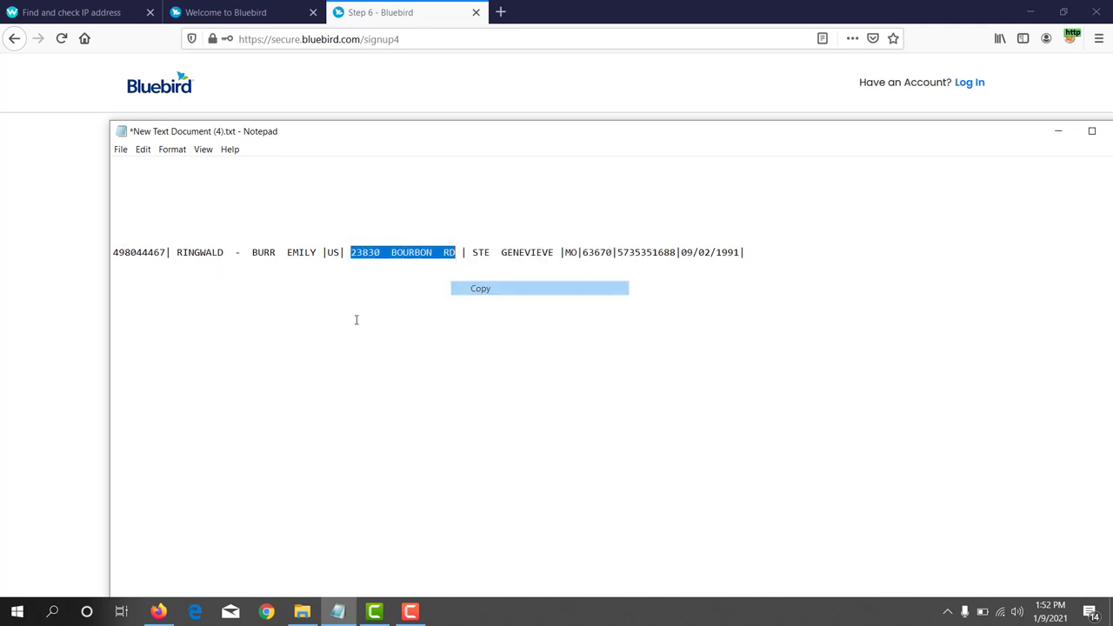
{"action": "left_click", "coordinate": [82, 290]}
- Paste the copied street address into the Address field, then move to the Apartment, Suite, Building field
{"action": "left_click", "coordinate": [415, 319]}
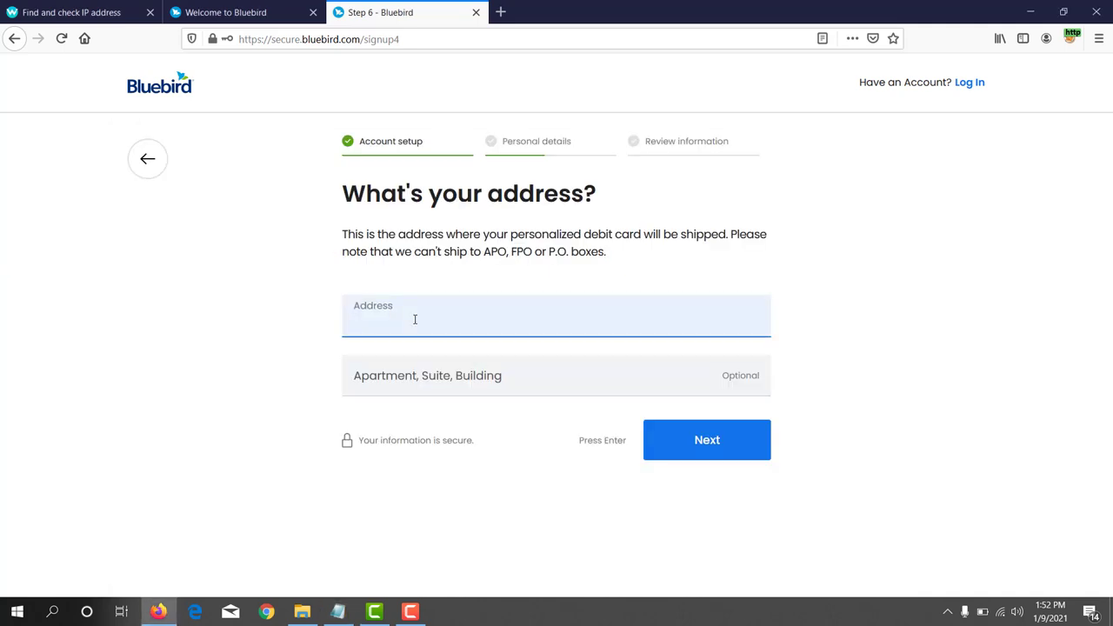
{"action": "key", "text": "ctrl+v"}
{"action": "left_click", "coordinate": [449, 375]}
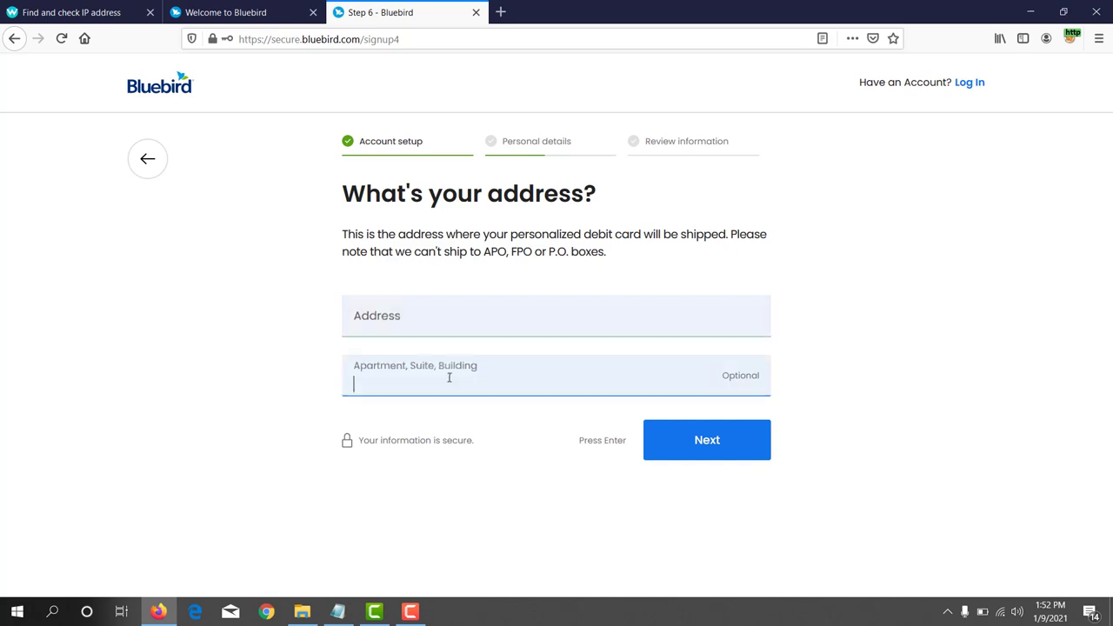
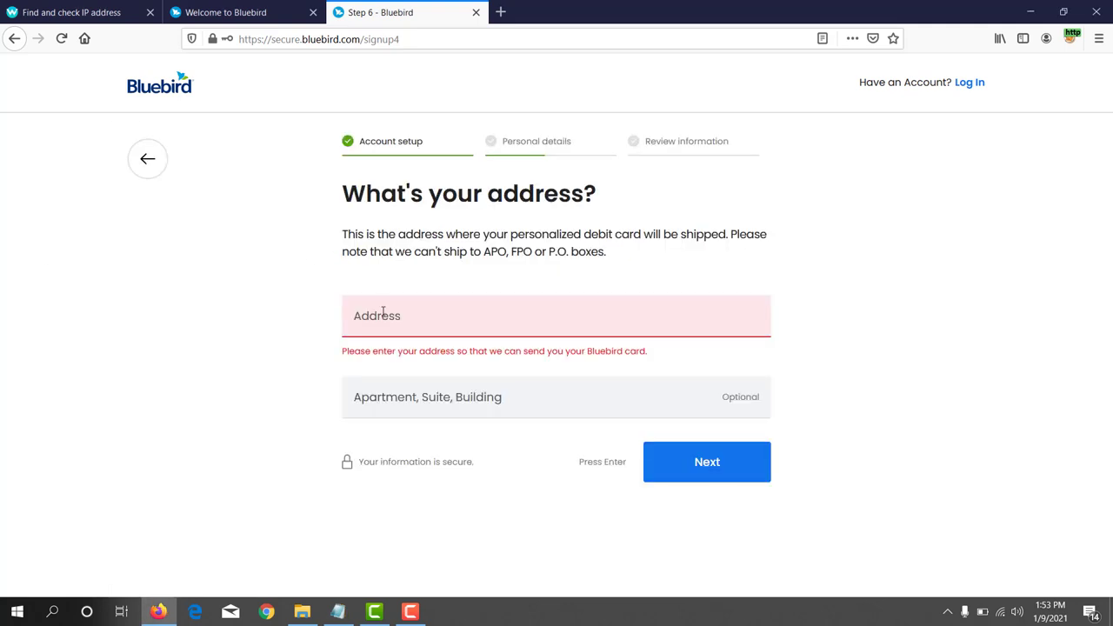
- Paste the street address into Address, remove its two extra spaces, and pick the matching full-address suggestion
{"action": "left_click", "coordinate": [383, 309]}
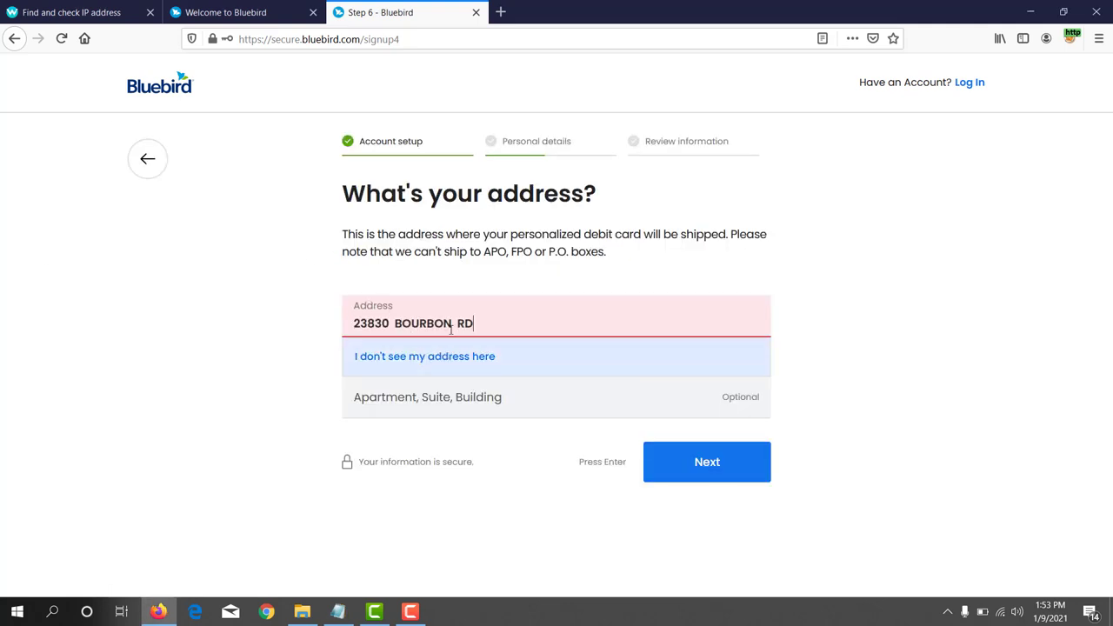
{"action": "left_click", "coordinate": [456, 323]}
{"action": "key", "text": "BackSpace"}
{"action": "left_click", "coordinate": [395, 323]}
{"action": "key", "text": "BackSpace"}
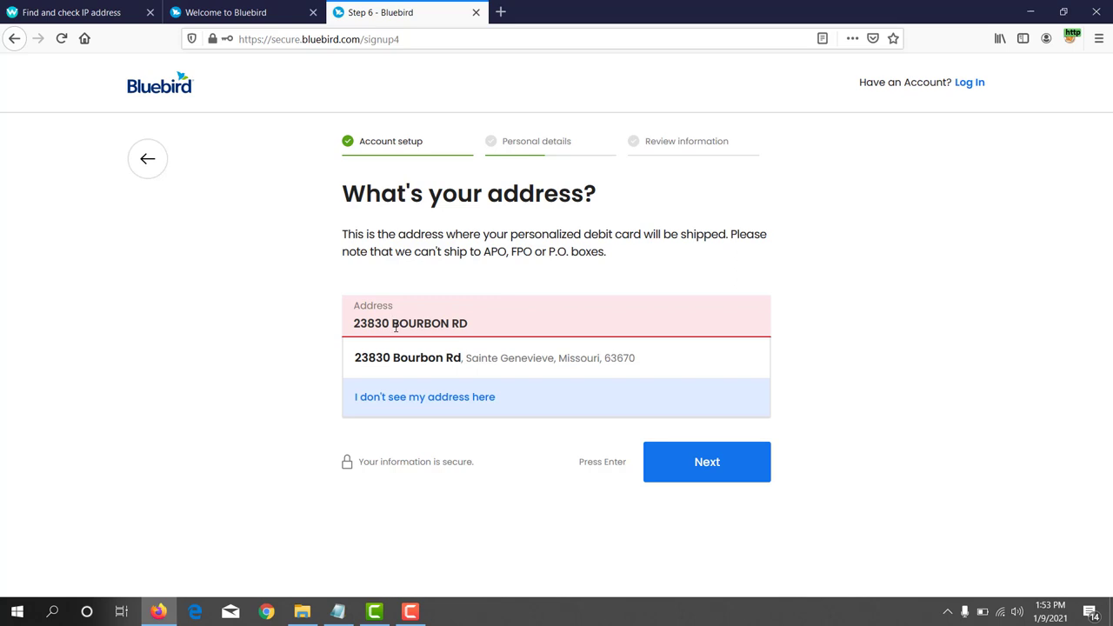
{"action": "left_click", "coordinate": [539, 365]}
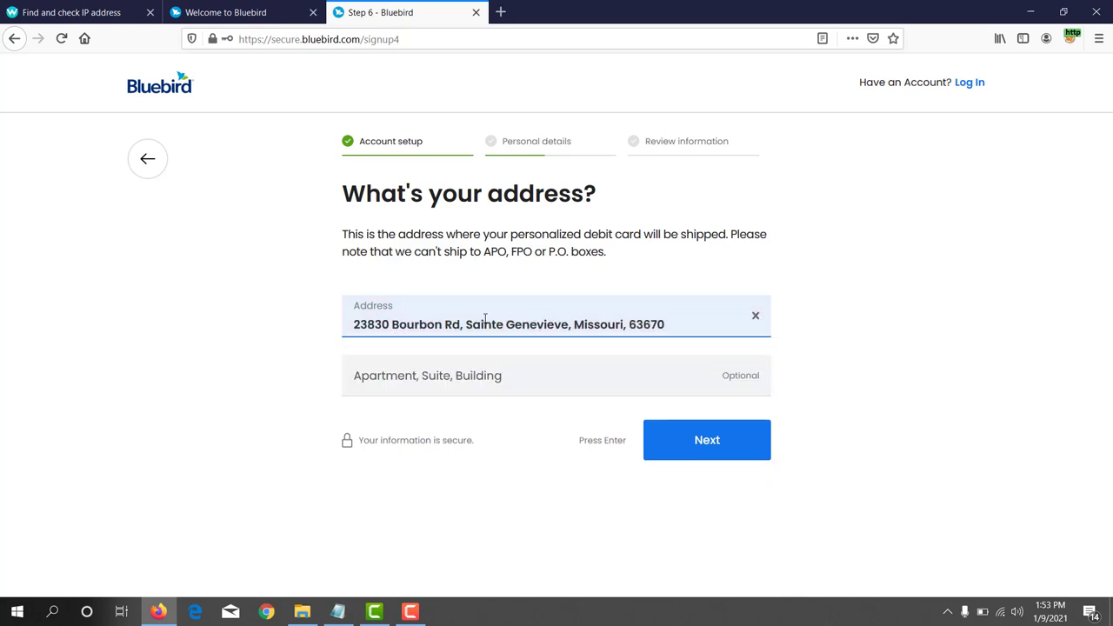
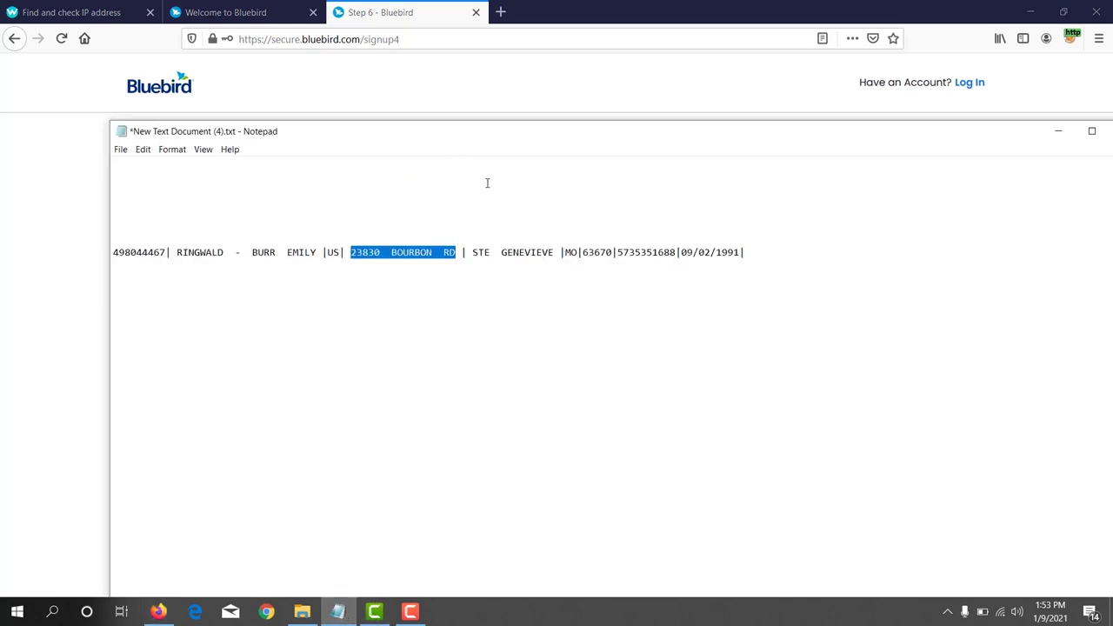
- Copy the city name from the Notepad details line and return to the Bluebird signup form
{"action": "left_click_drag", "start_coordinate": [471, 252], "coordinate": [613, 252]}
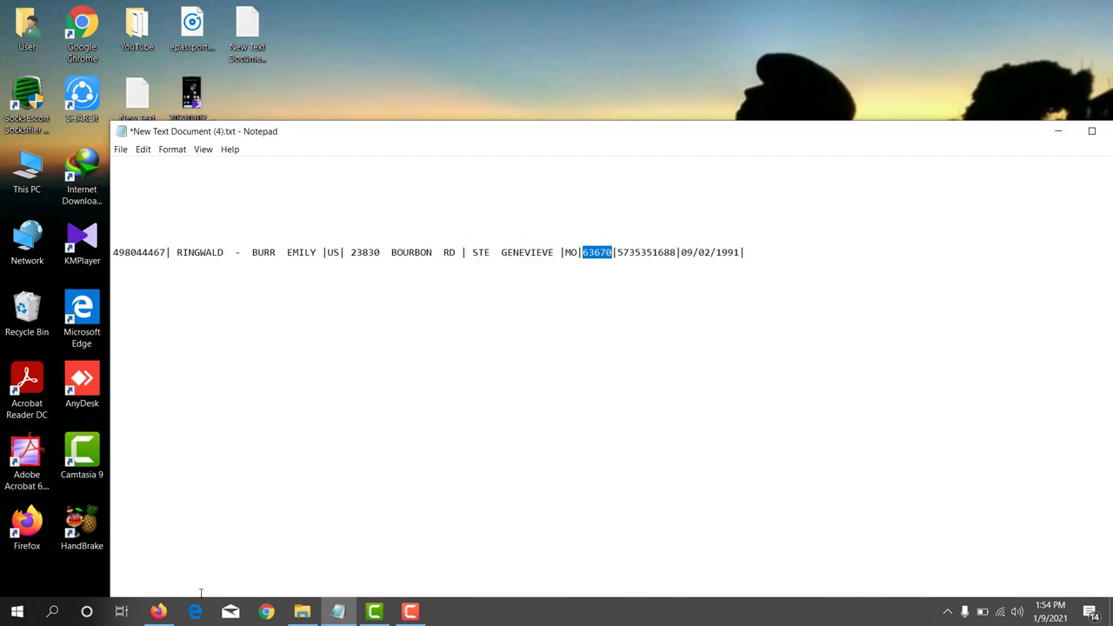
{"action": "left_click", "coordinate": [158, 612]}
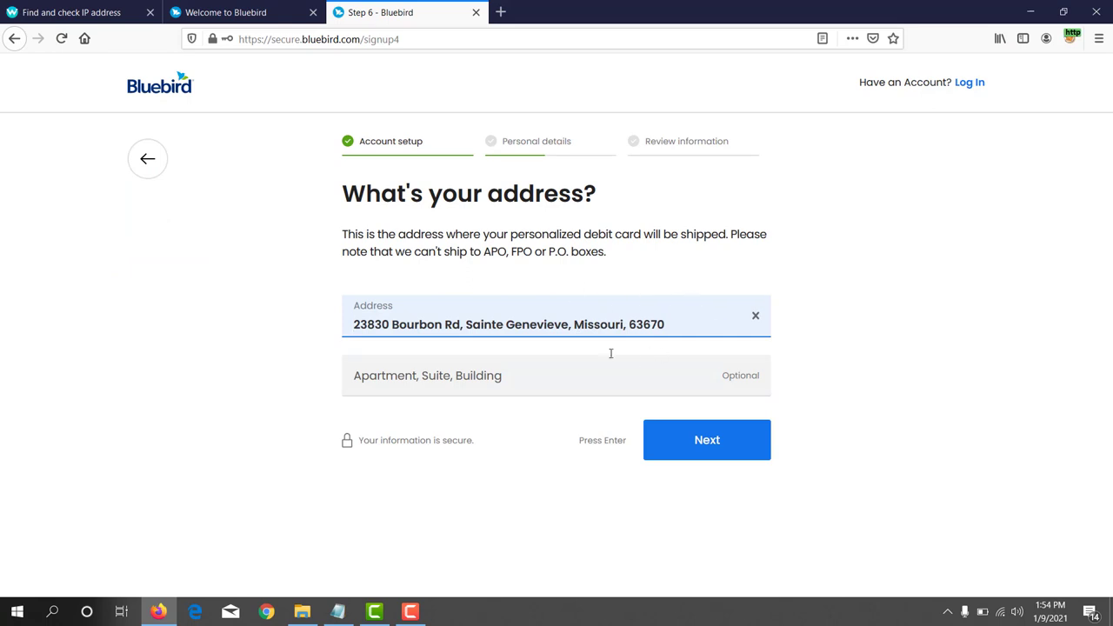
- Confirm the split street, ZIP, city and state fields, then advance to the Social Security Number step
{"action": "left_click", "coordinate": [701, 440]}
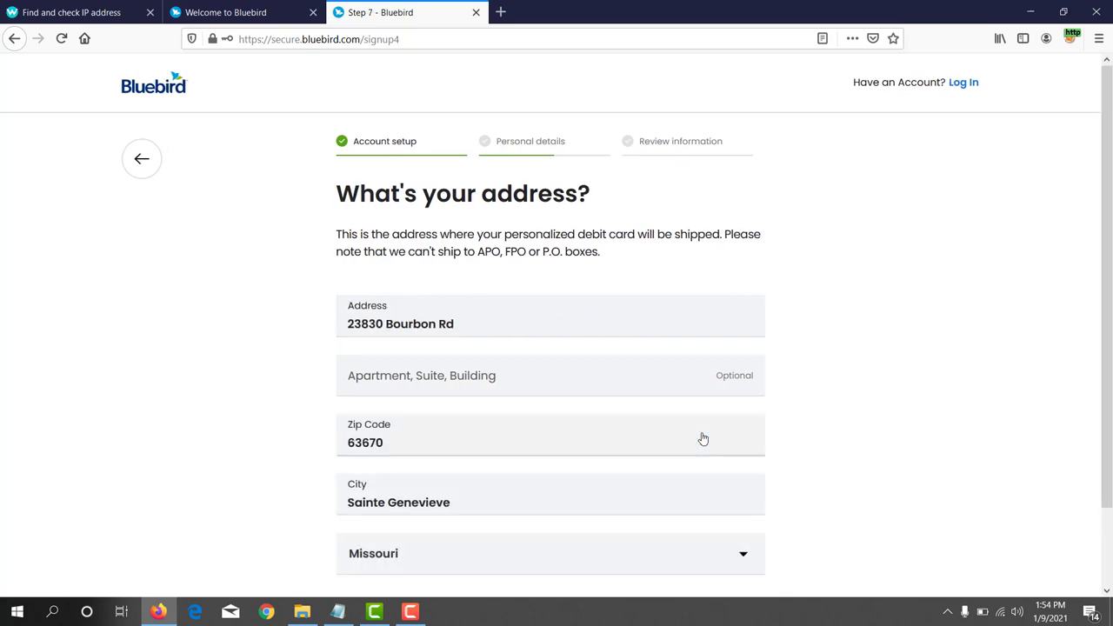
{"action": "scroll", "coordinate": [293, 380], "scroll_direction": "down", "scroll_amount": 1}
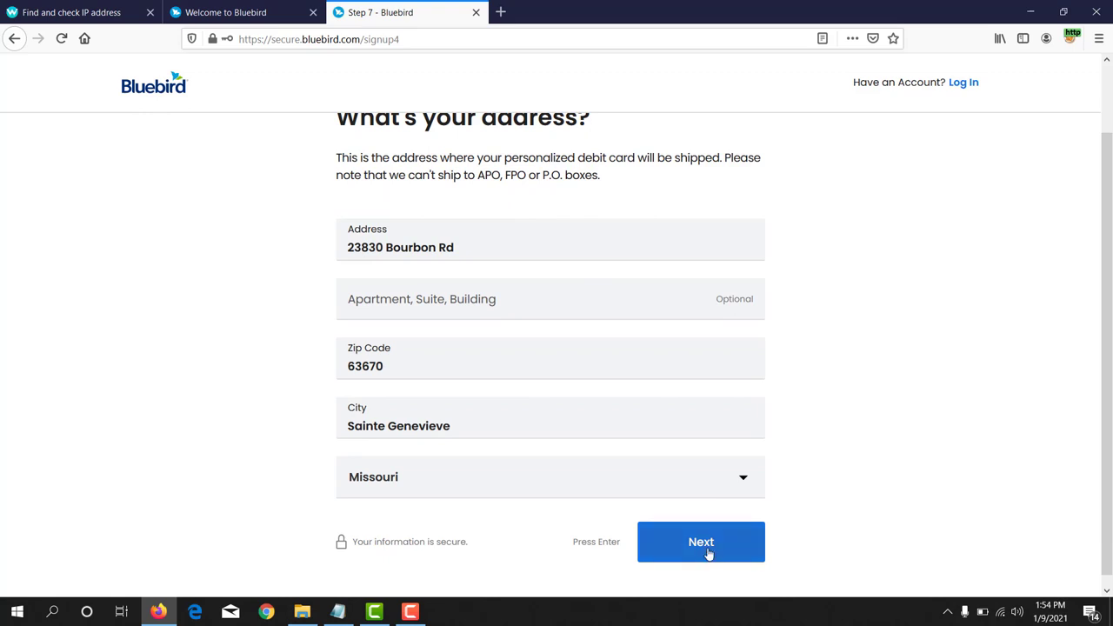
{"action": "left_click", "coordinate": [709, 554]}
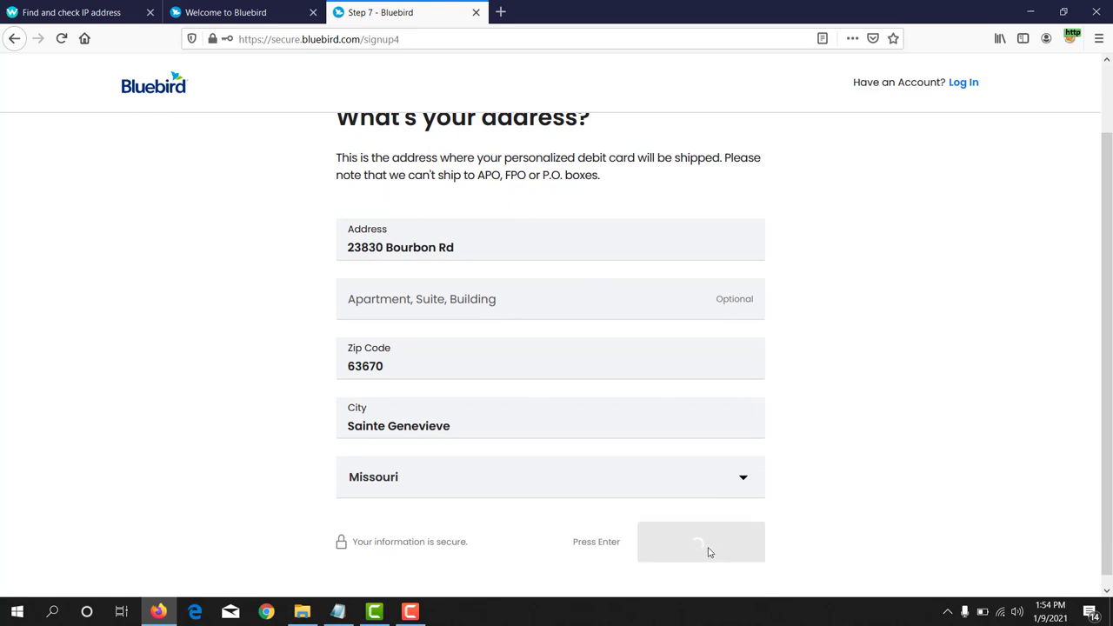
{"action": "left_click_drag", "start_coordinate": [355, 335], "coordinate": [466, 335]}
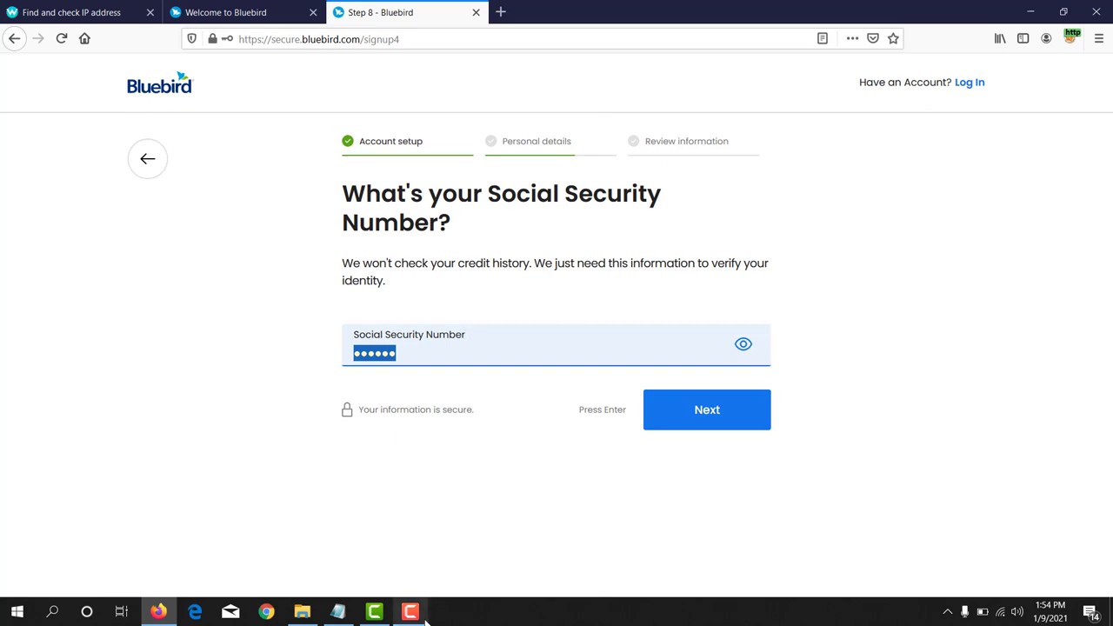
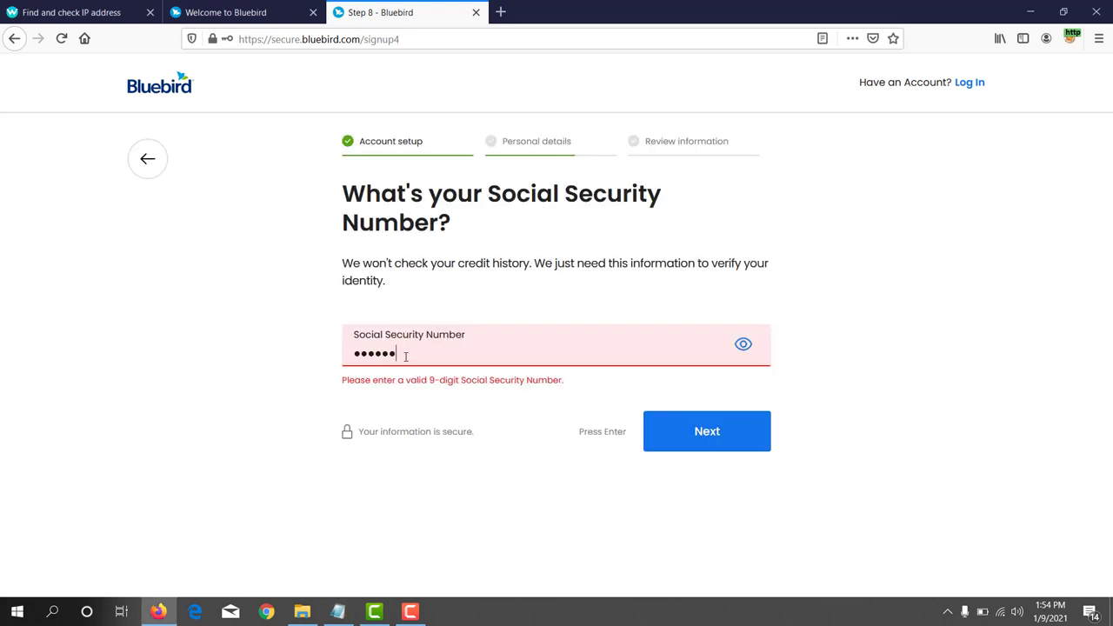
- Replace the incomplete SSN with the full 9-digit number and submit it to reach the ATM PIN step
{"action": "left_click_drag", "start_coordinate": [405, 356], "coordinate": [325, 372]}
{"action": "type", "text": "•••••••••"}
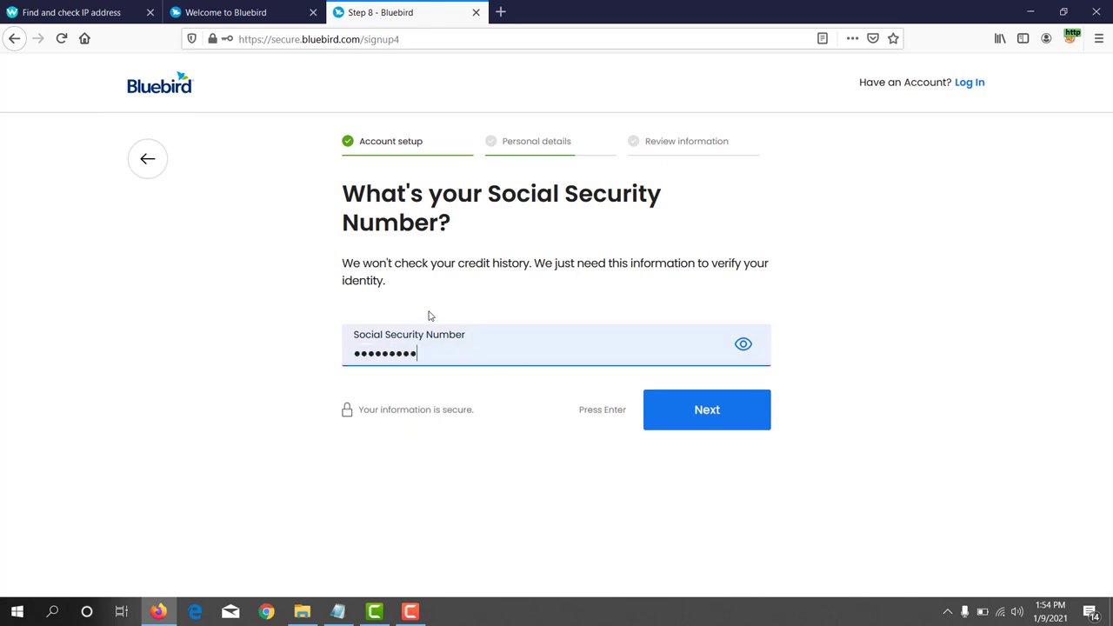
{"action": "left_click", "coordinate": [740, 424]}
{"action": "left_click", "coordinate": [476, 355]}
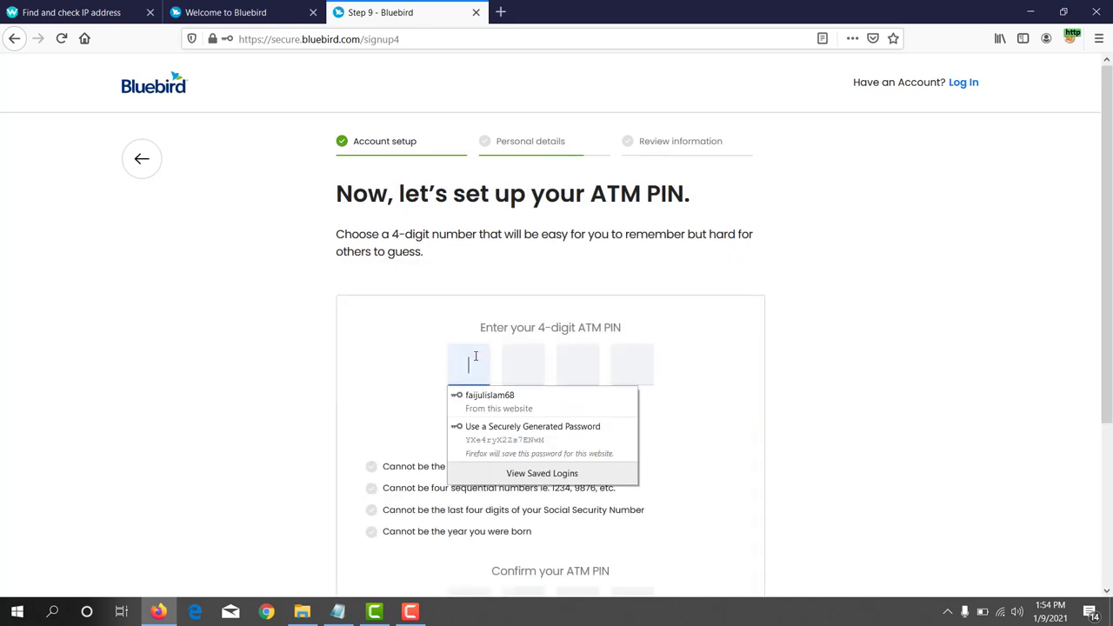
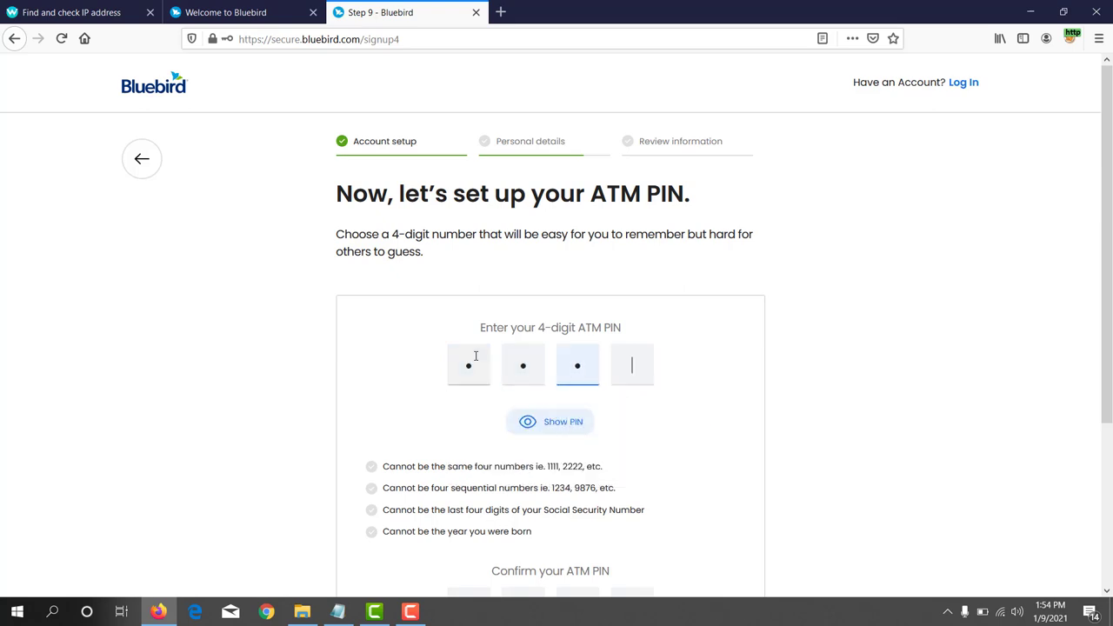
- Enter a four-digit ATM PIN, repeat it in the Confirm ATM PIN boxes, and submit
{"action": "scroll", "coordinate": [695, 375], "scroll_direction": "down", "scroll_amount": 2}
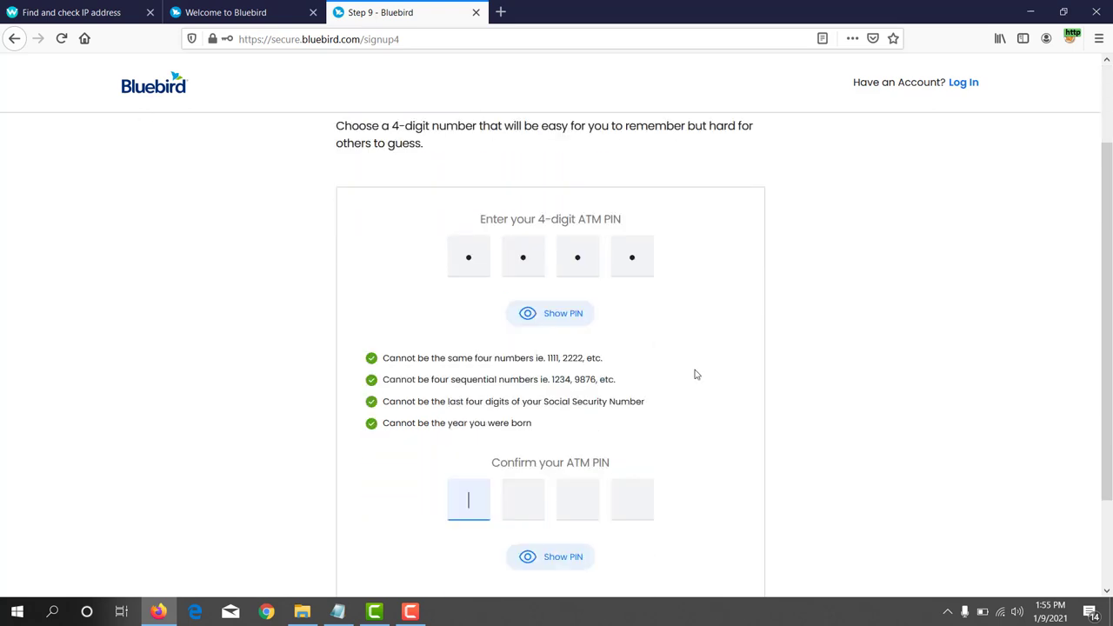
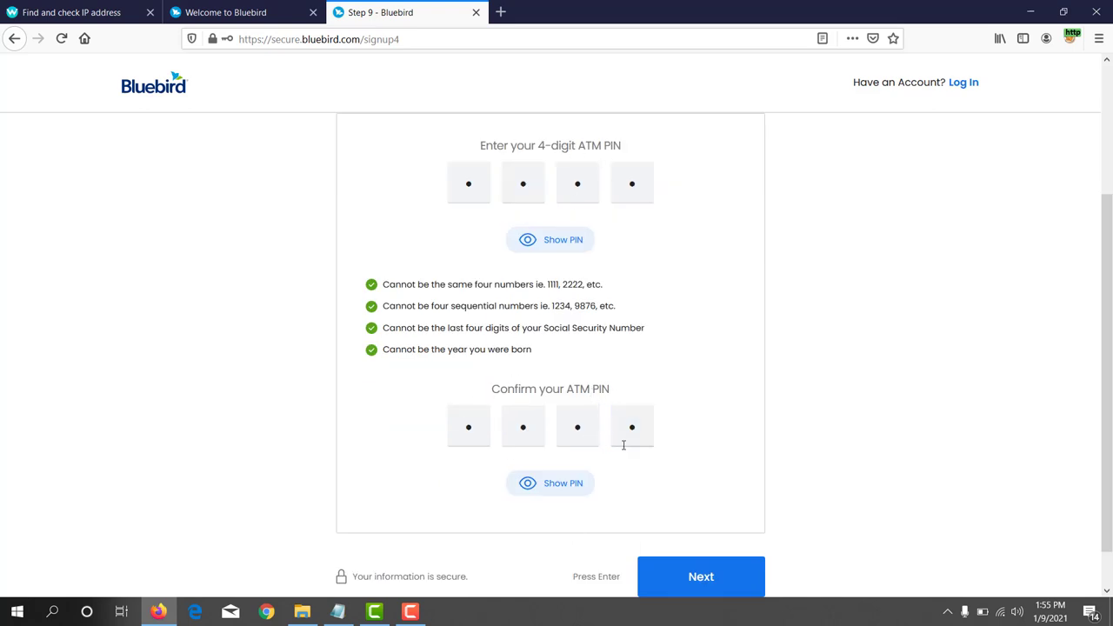
{"action": "scroll", "coordinate": [552, 322], "scroll_direction": "down", "scroll_amount": 1}
{"action": "left_click", "coordinate": [704, 536]}
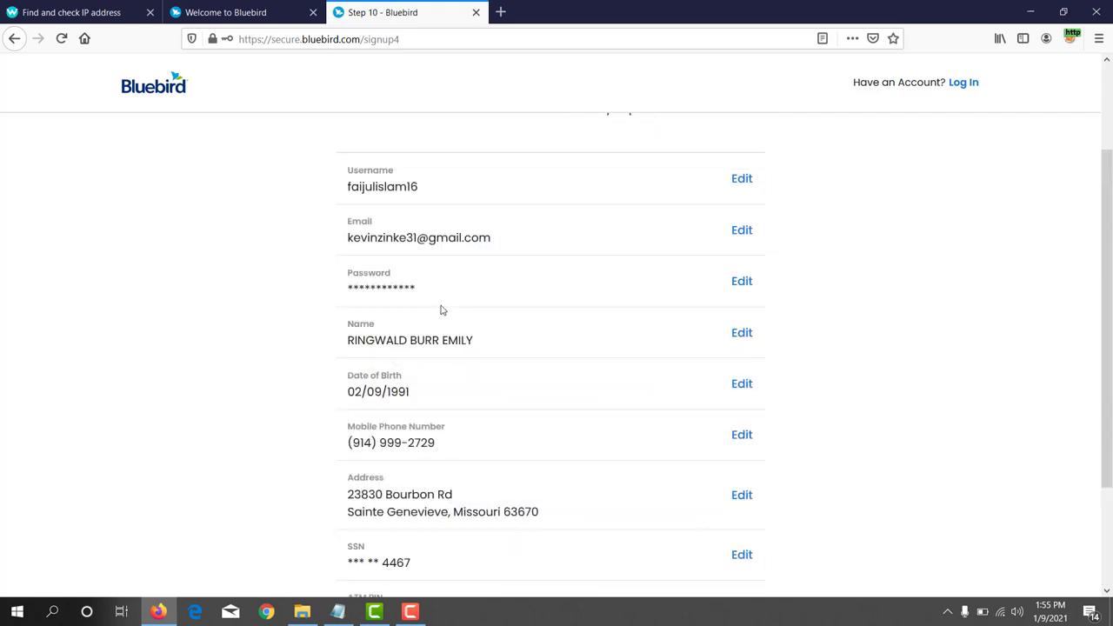
- Confirm the reviewed sign-up details, which returns 'Oops! Phone number already registered.'
{"action": "scroll", "coordinate": [441, 309], "scroll_direction": "down", "scroll_amount": 3}
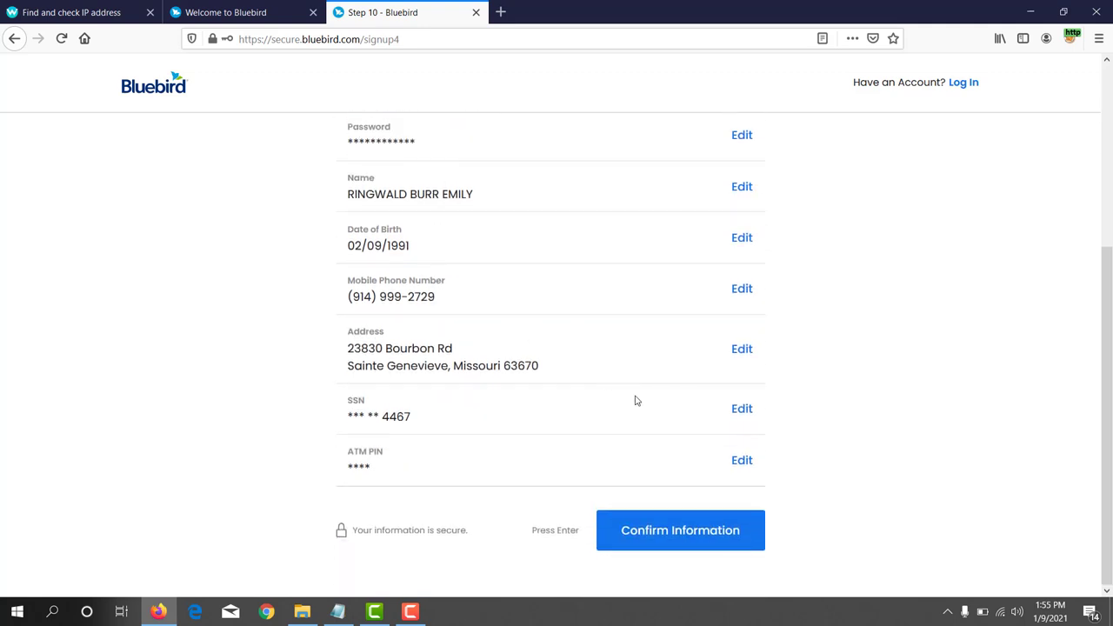
{"action": "left_click", "coordinate": [692, 526]}
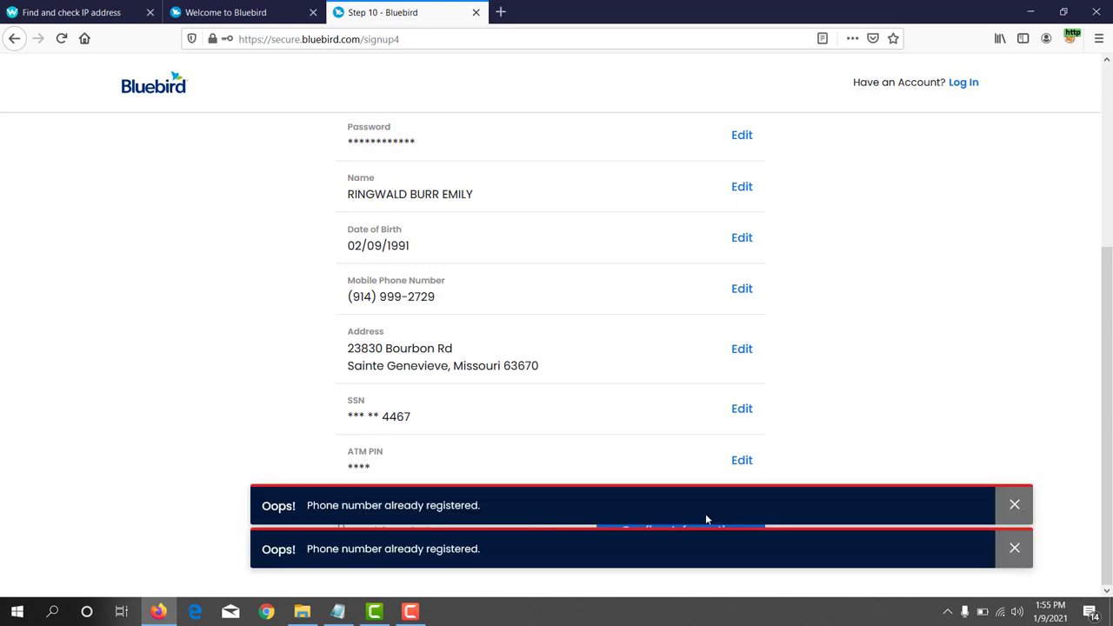
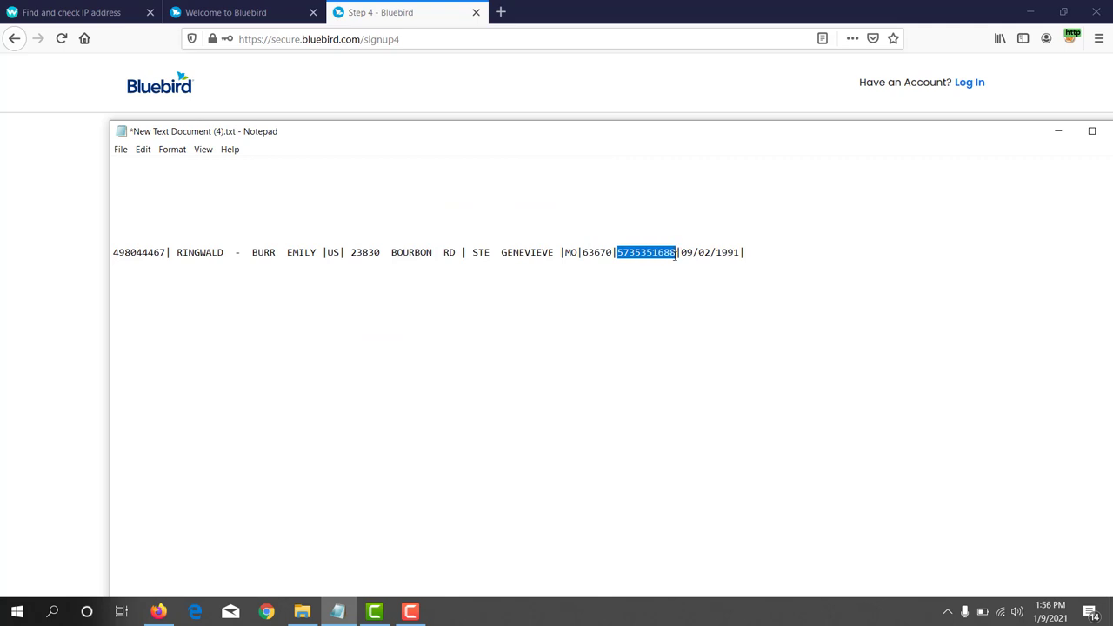
- Replace the already-registered phone number with the number copied from Notepad, submit it, and dismiss the warning
{"action": "right_click", "coordinate": [676, 254]}
{"action": "left_click", "coordinate": [701, 296]}
{"action": "left_click", "coordinate": [2, 383]}
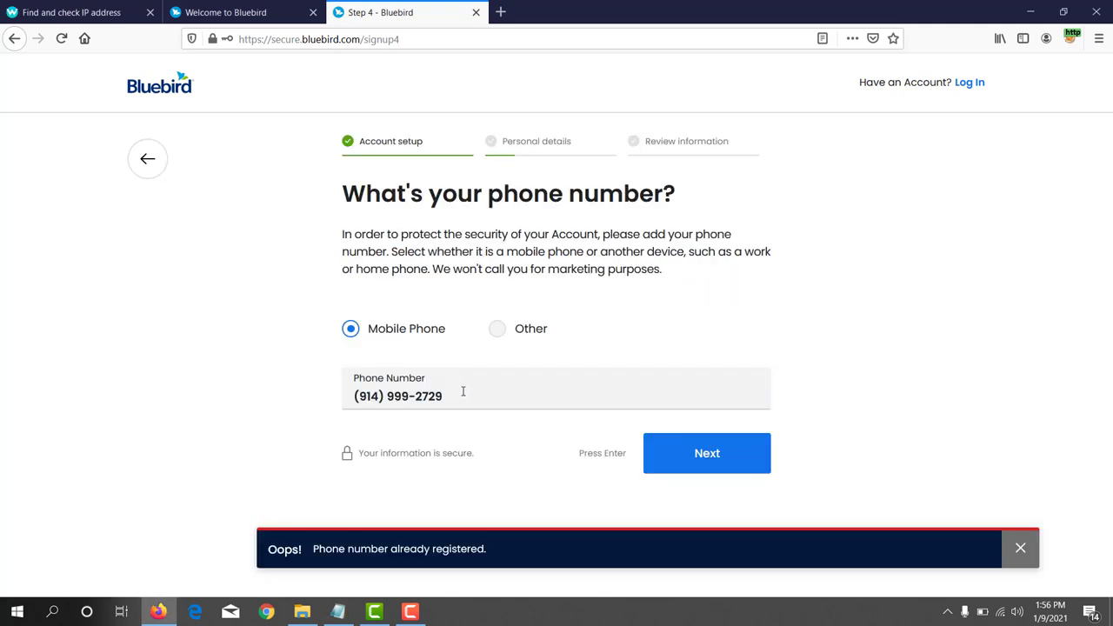
{"action": "left_click_drag", "start_coordinate": [463, 392], "coordinate": [257, 425]}
{"action": "key", "text": "ctrl+v"}
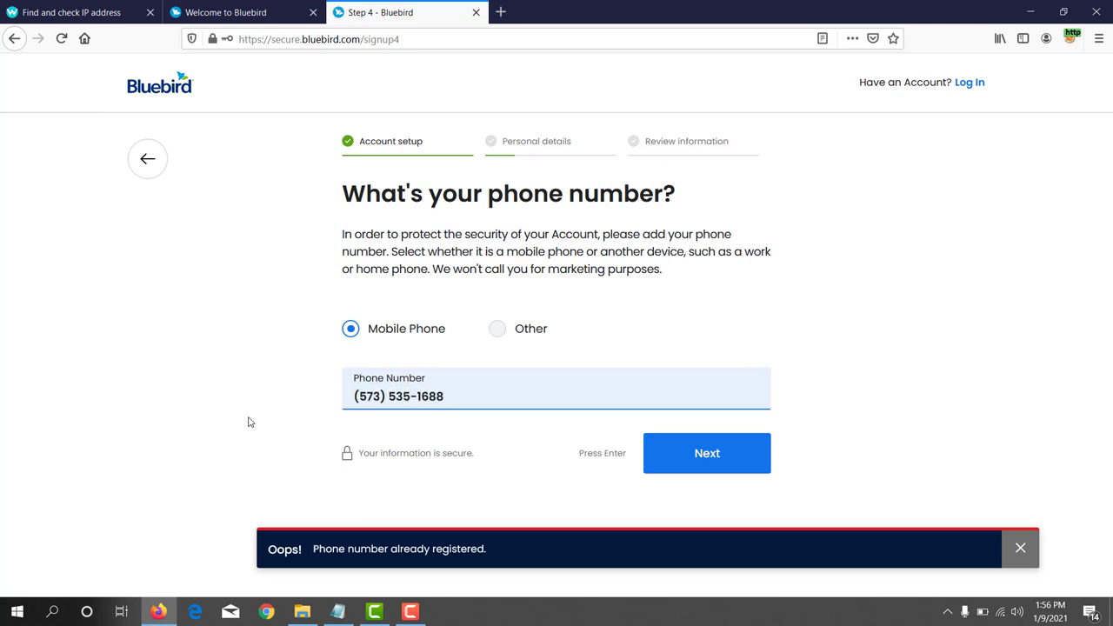
{"action": "left_click", "coordinate": [687, 463]}
{"action": "scroll", "coordinate": [614, 390], "scroll_direction": "down", "scroll_amount": 3}
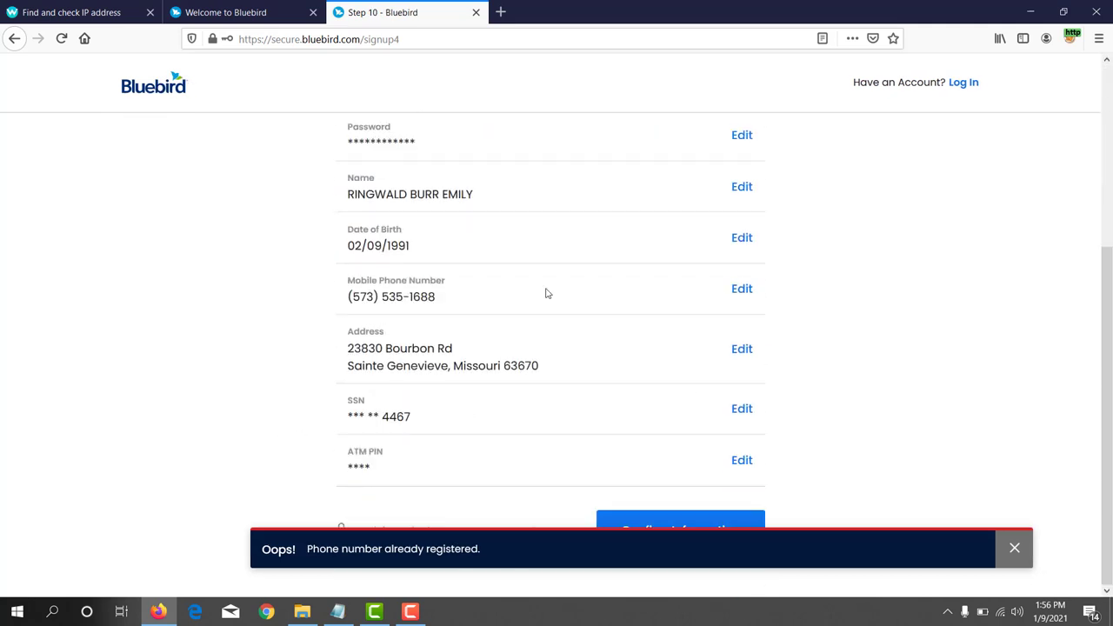
{"action": "left_click", "coordinate": [1014, 548]}
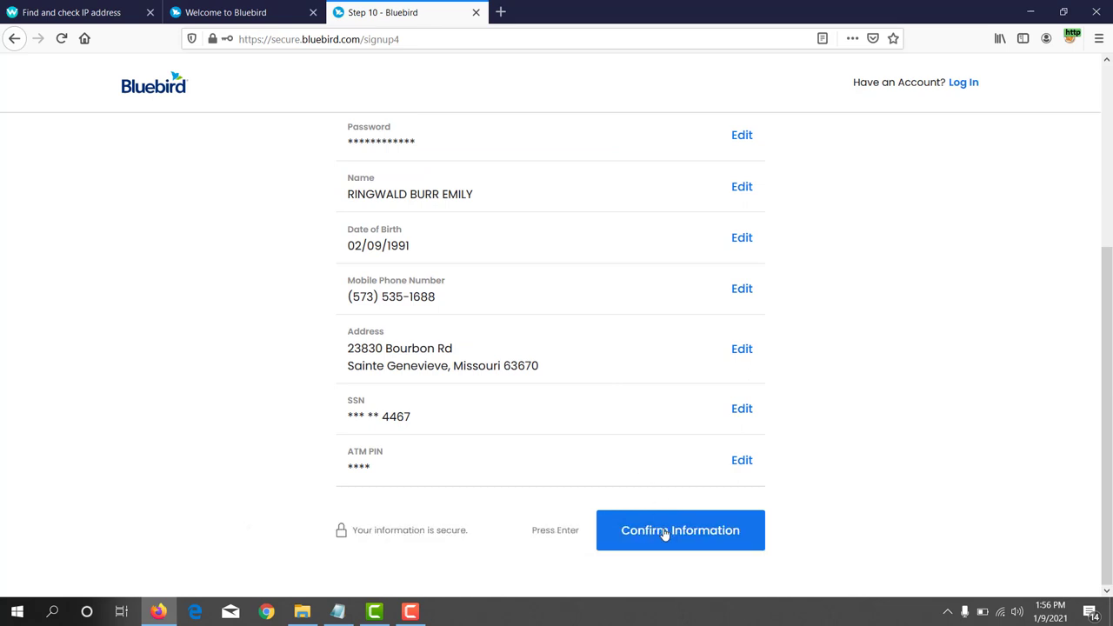
- Confirm the listed account details, then read through and accept the E-Communications Disclosure
{"action": "left_click", "coordinate": [674, 538]}
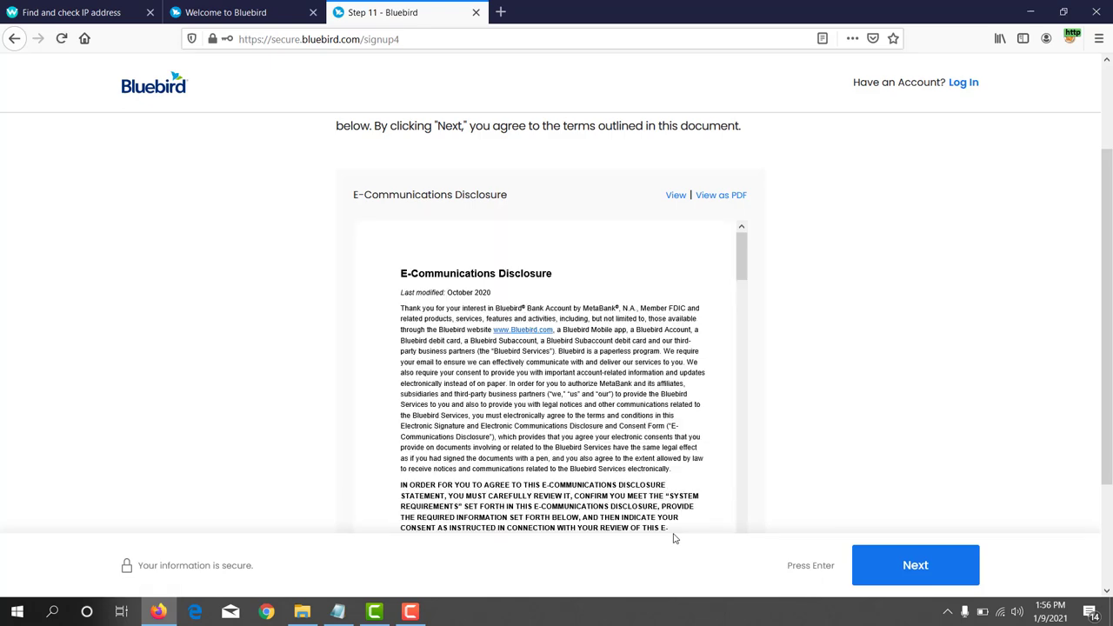
{"action": "scroll", "coordinate": [560, 329], "scroll_direction": "down", "scroll_amount": 10}
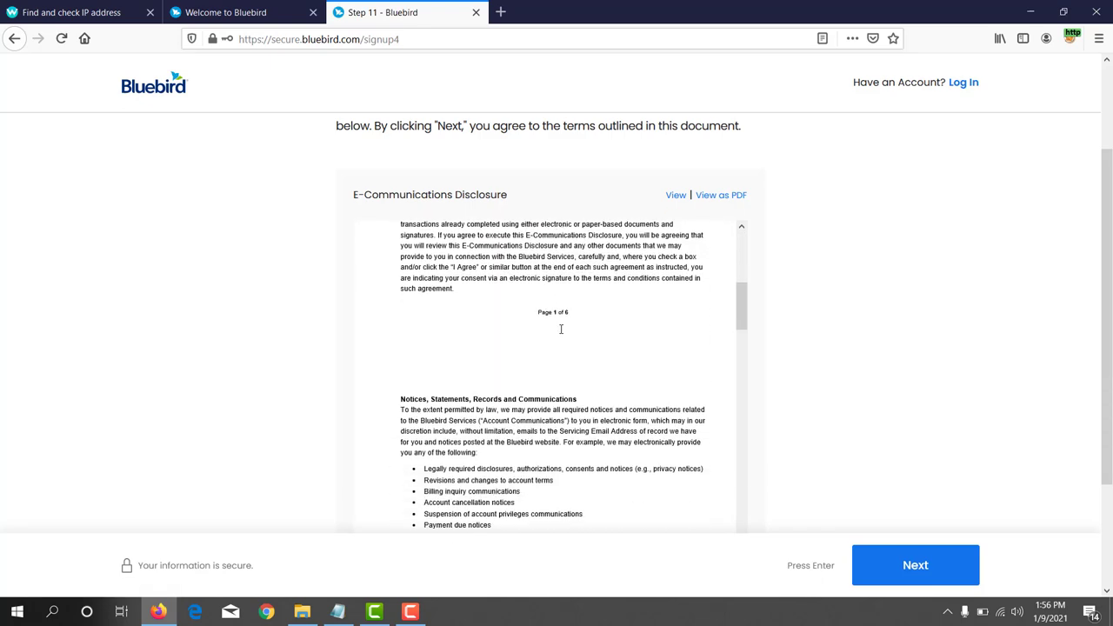
{"action": "scroll", "coordinate": [563, 335], "scroll_direction": "down", "scroll_amount": 15}
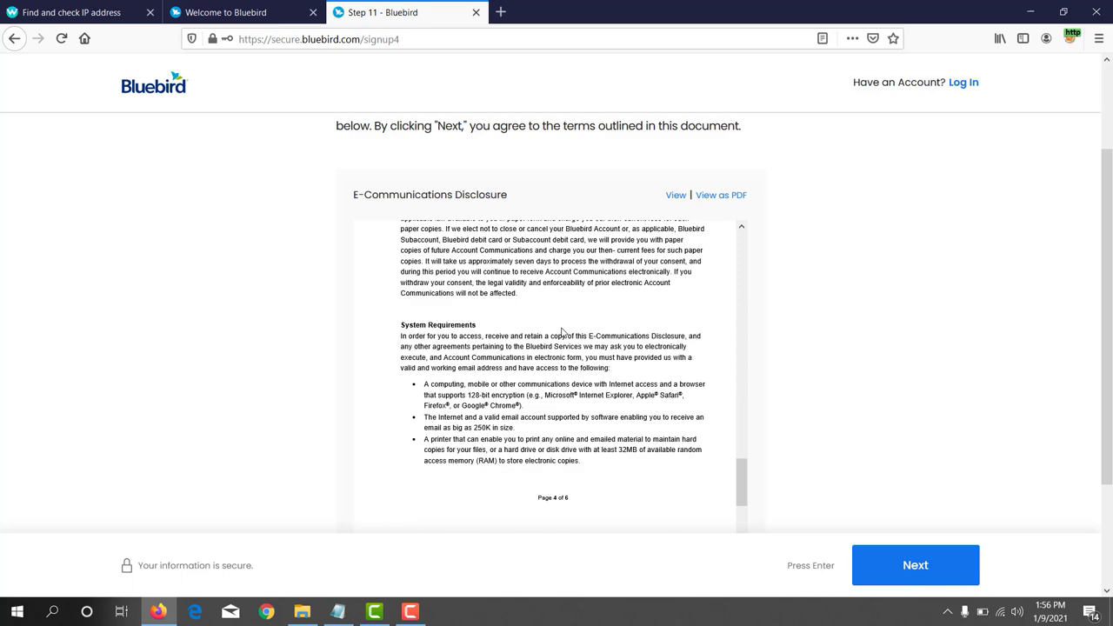
{"action": "scroll", "coordinate": [562, 328], "scroll_direction": "down", "scroll_amount": 8}
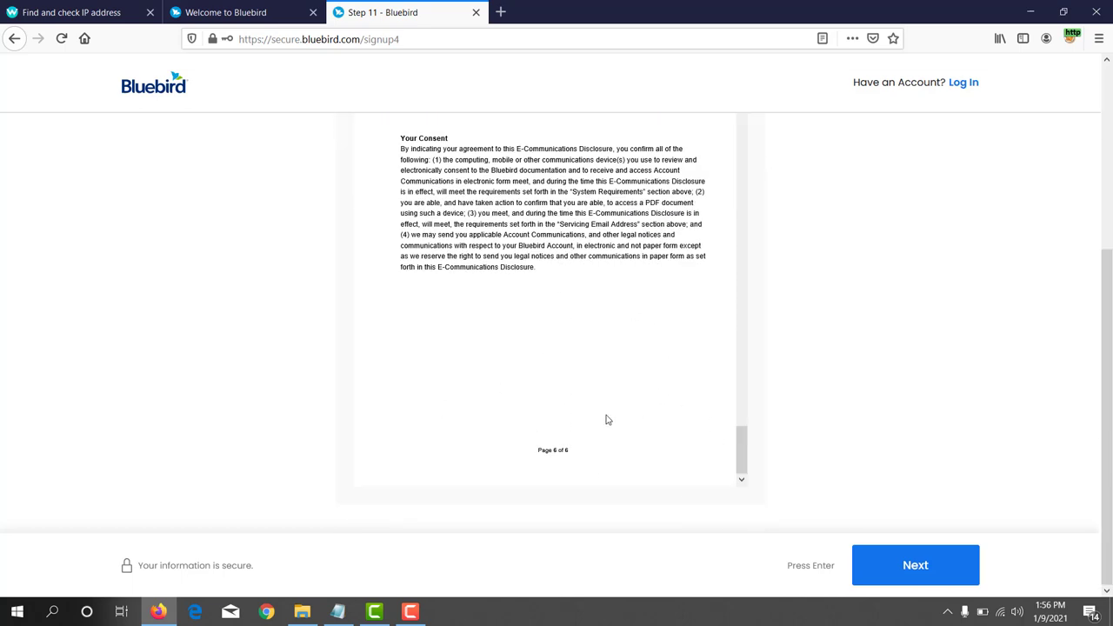
{"action": "left_click", "coordinate": [929, 568]}
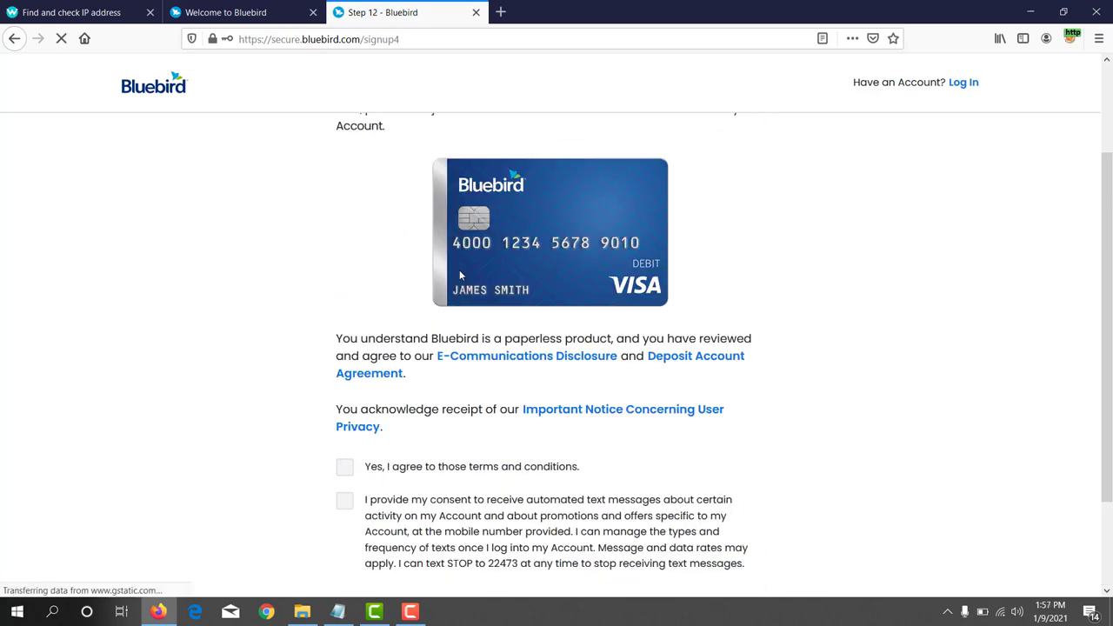
- Agree to the terms and conditions and to automated text messages
{"action": "scroll", "coordinate": [463, 274], "scroll_direction": "down", "scroll_amount": 2}
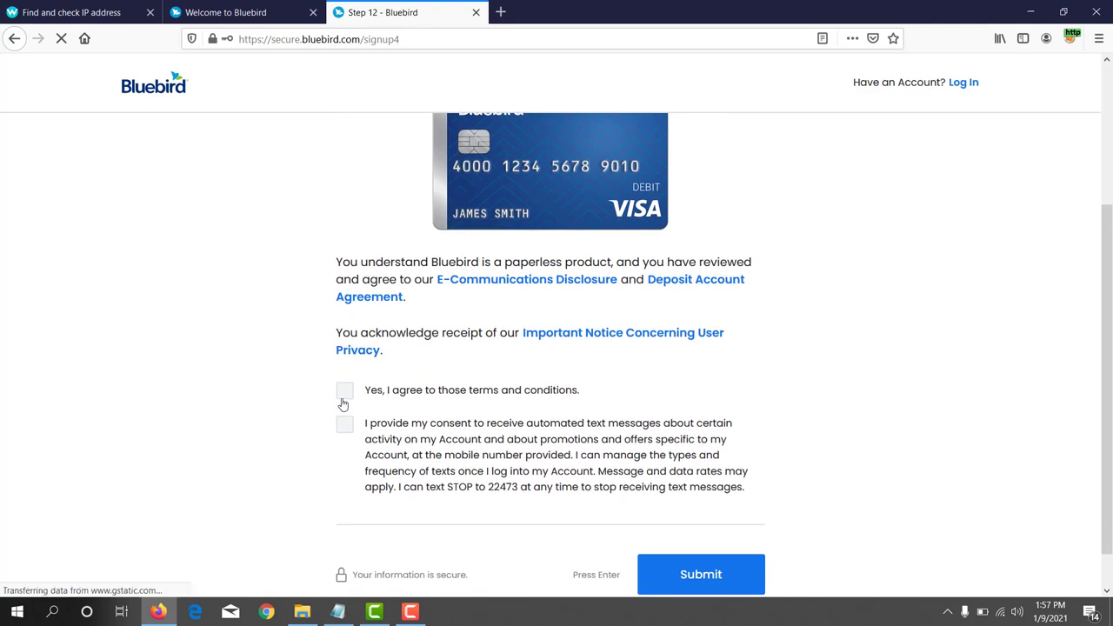
{"action": "left_click", "coordinate": [345, 391]}
{"action": "left_click", "coordinate": [344, 425]}
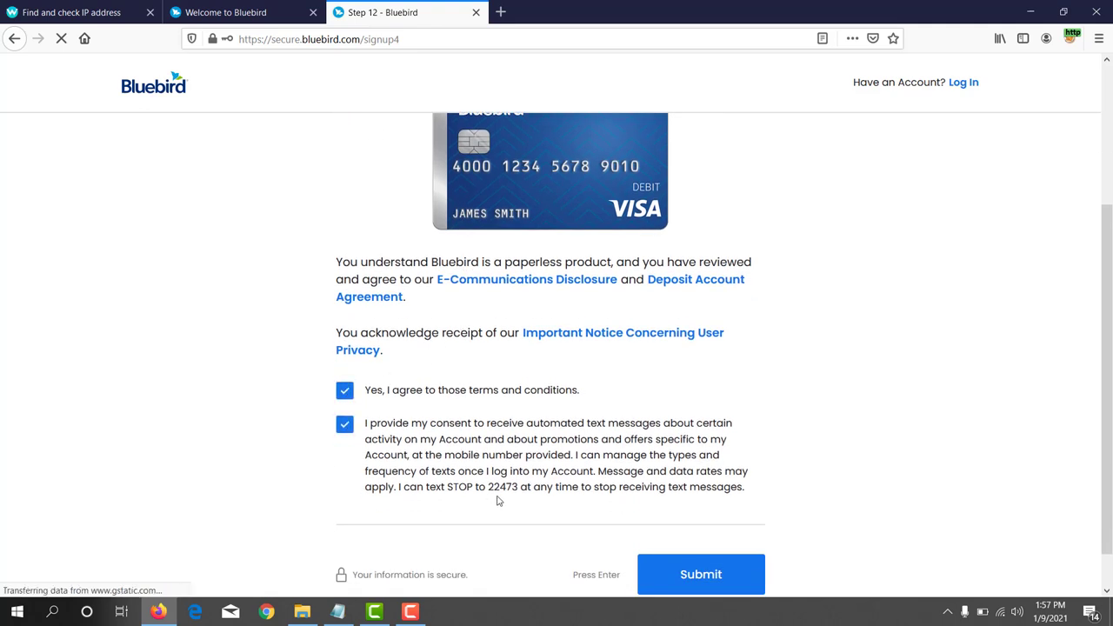
{"action": "left_click", "coordinate": [743, 582]}
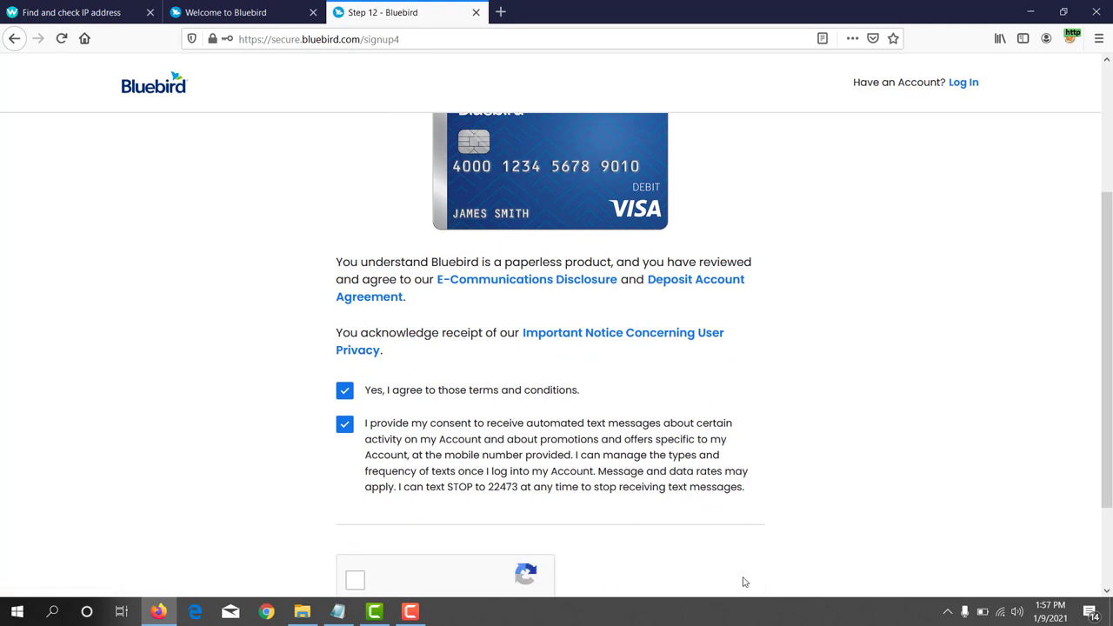
- Pass the reCAPTCHA by selecting the four palm tree images and verifying
{"action": "scroll", "coordinate": [677, 539], "scroll_direction": "down", "scroll_amount": 3}
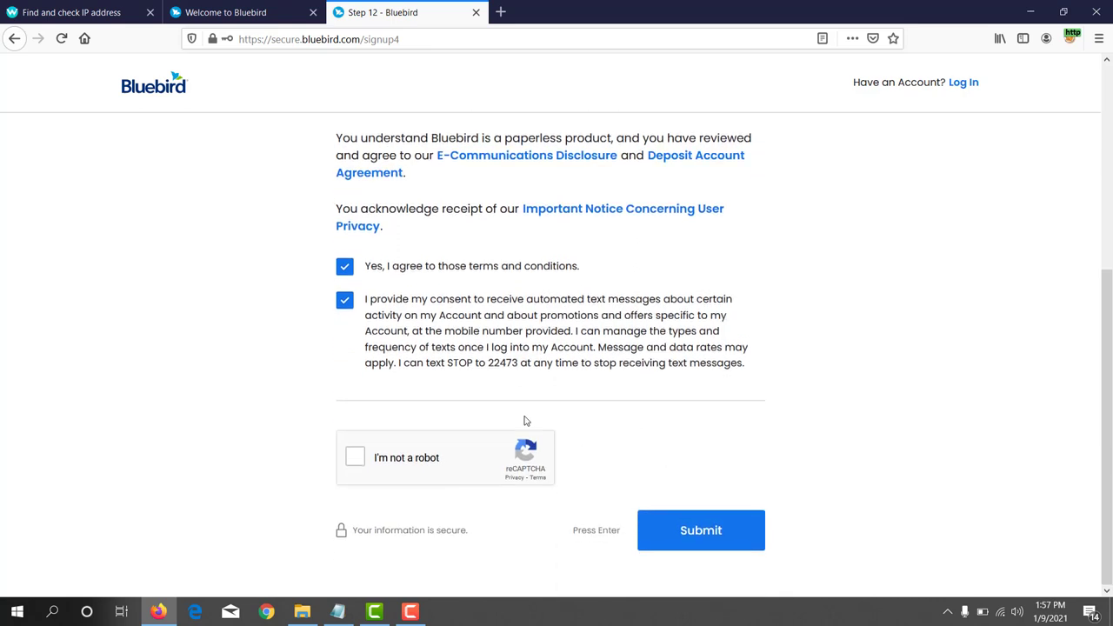
{"action": "left_click", "coordinate": [356, 459]}
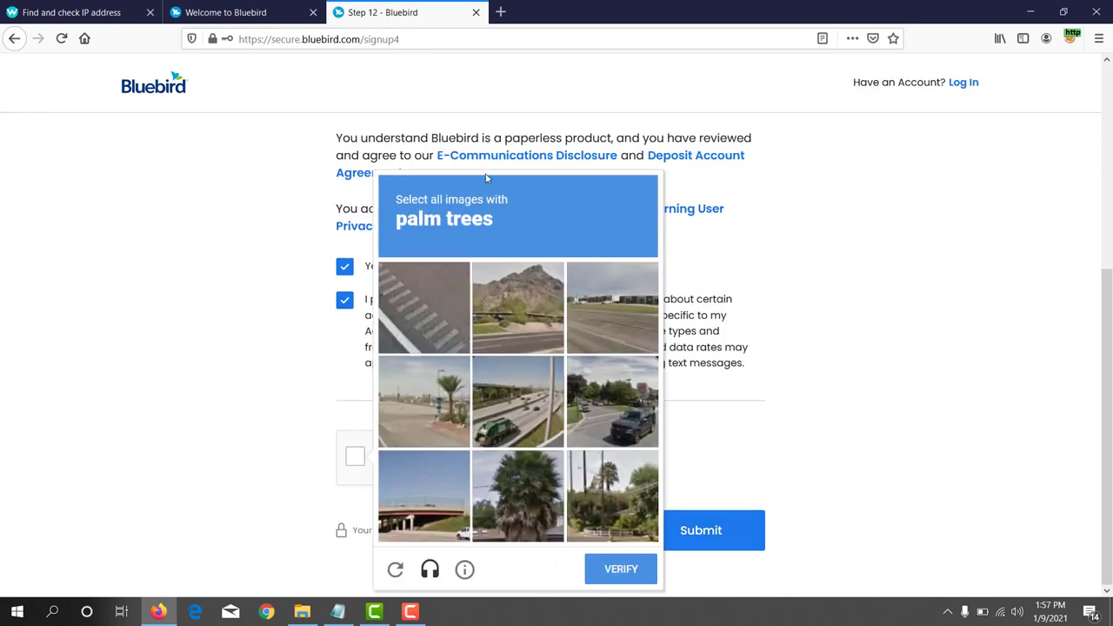
{"action": "left_click", "coordinate": [537, 489]}
{"action": "left_click", "coordinate": [614, 489]}
{"action": "left_click", "coordinate": [426, 405]}
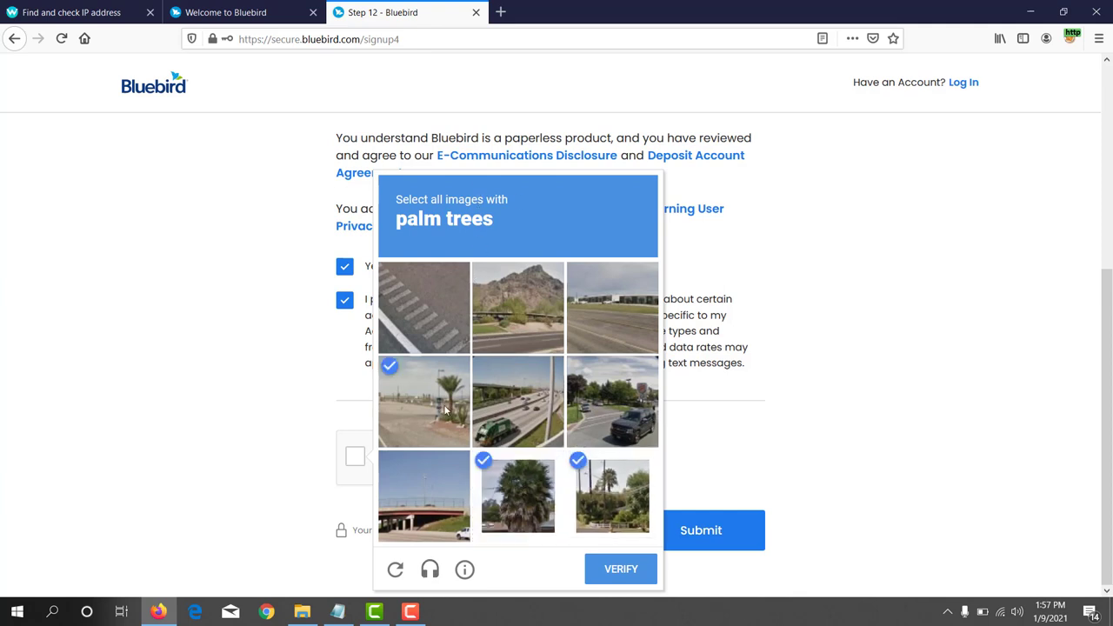
{"action": "left_click", "coordinate": [602, 405]}
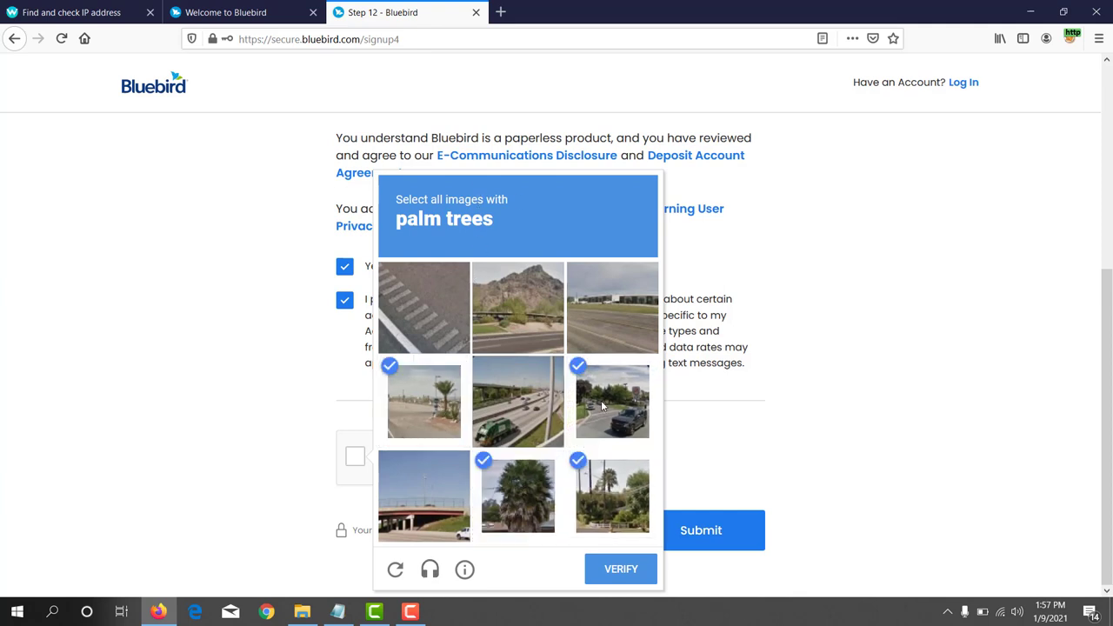
{"action": "left_click", "coordinate": [619, 569]}
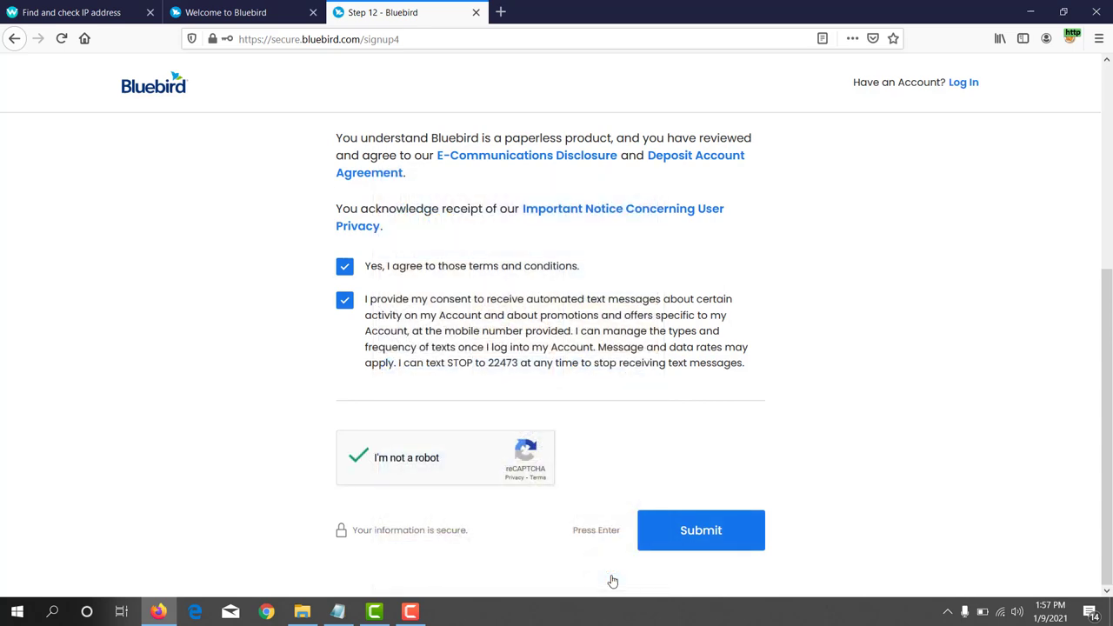
- Submit the application, highlight the approval status and 7-10 day card delivery notice, and scroll to the virtual card
{"action": "left_click", "coordinate": [713, 541]}
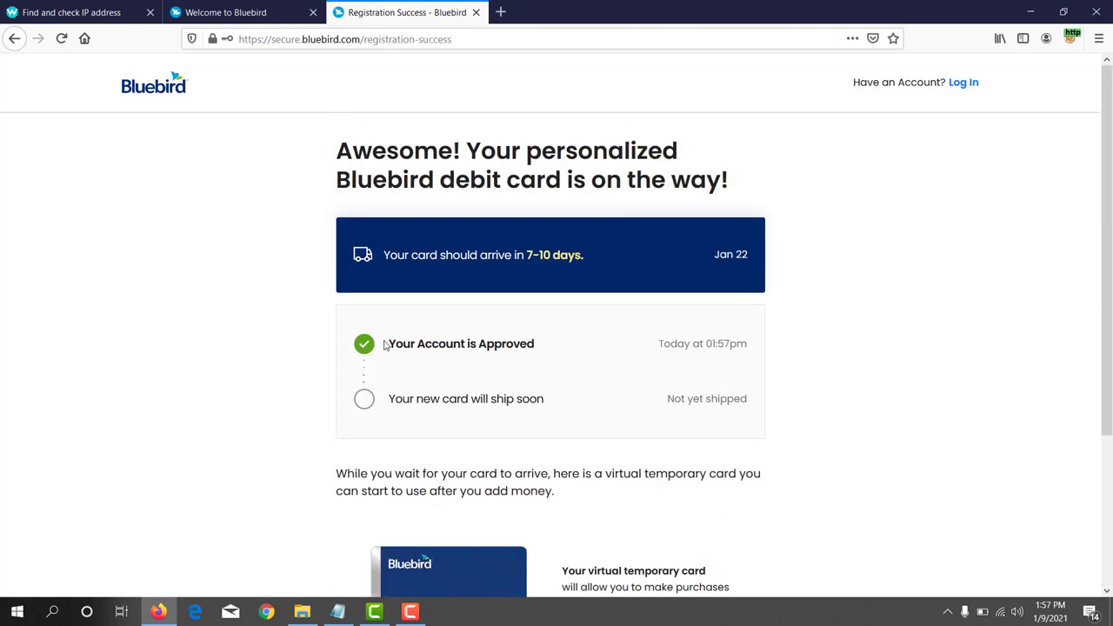
{"action": "left_click_drag", "start_coordinate": [388, 343], "coordinate": [559, 354]}
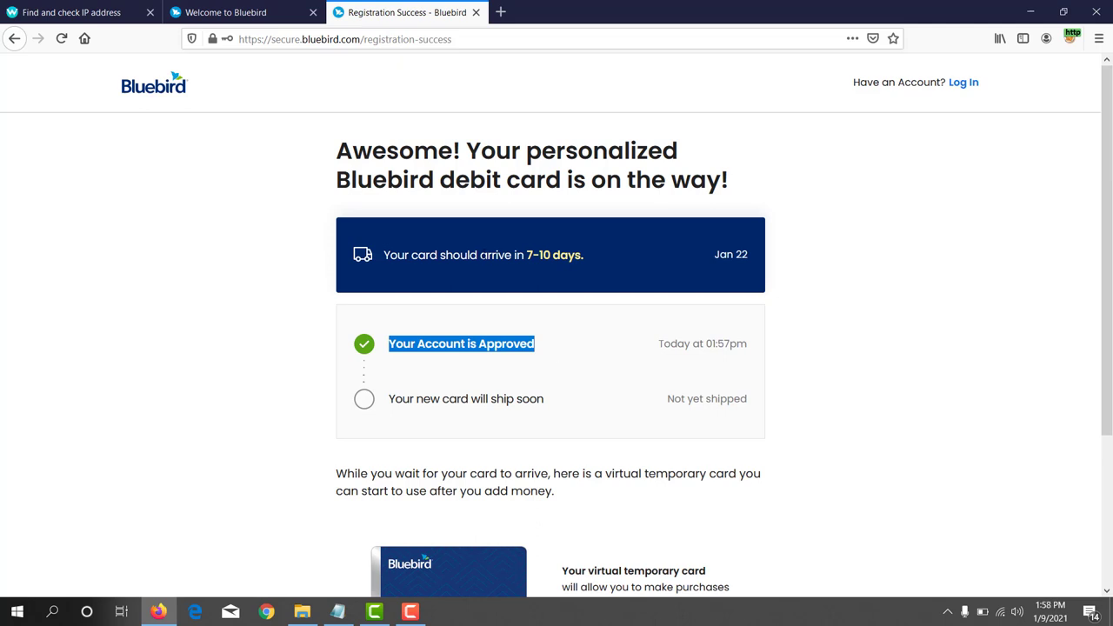
{"action": "left_click_drag", "start_coordinate": [514, 254], "coordinate": [581, 256]}
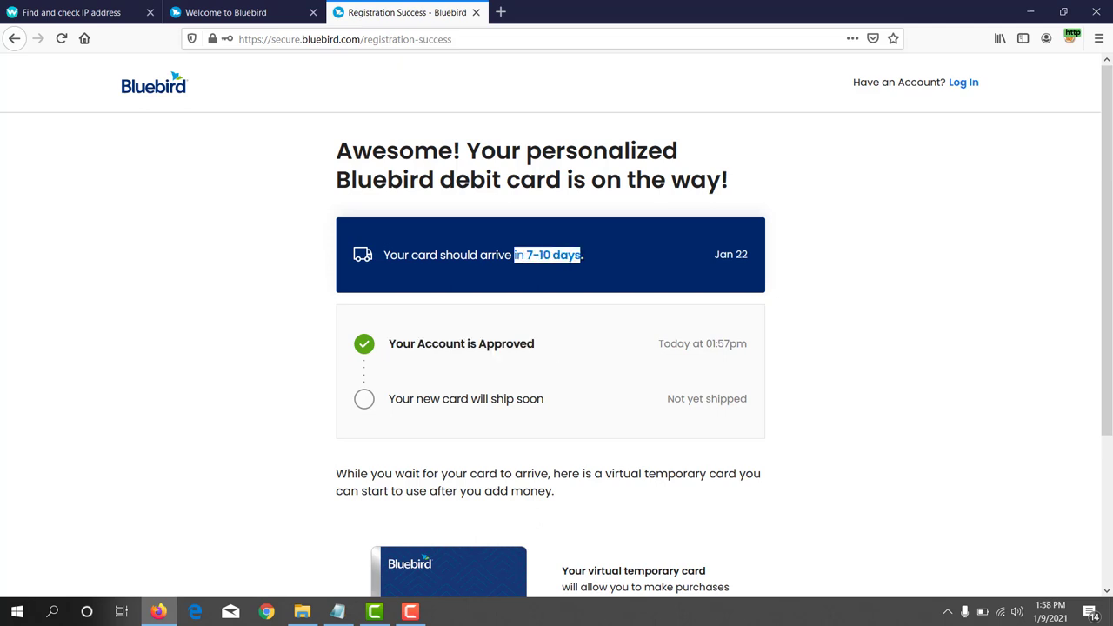
{"action": "scroll", "coordinate": [519, 246], "scroll_direction": "down", "scroll_amount": 3}
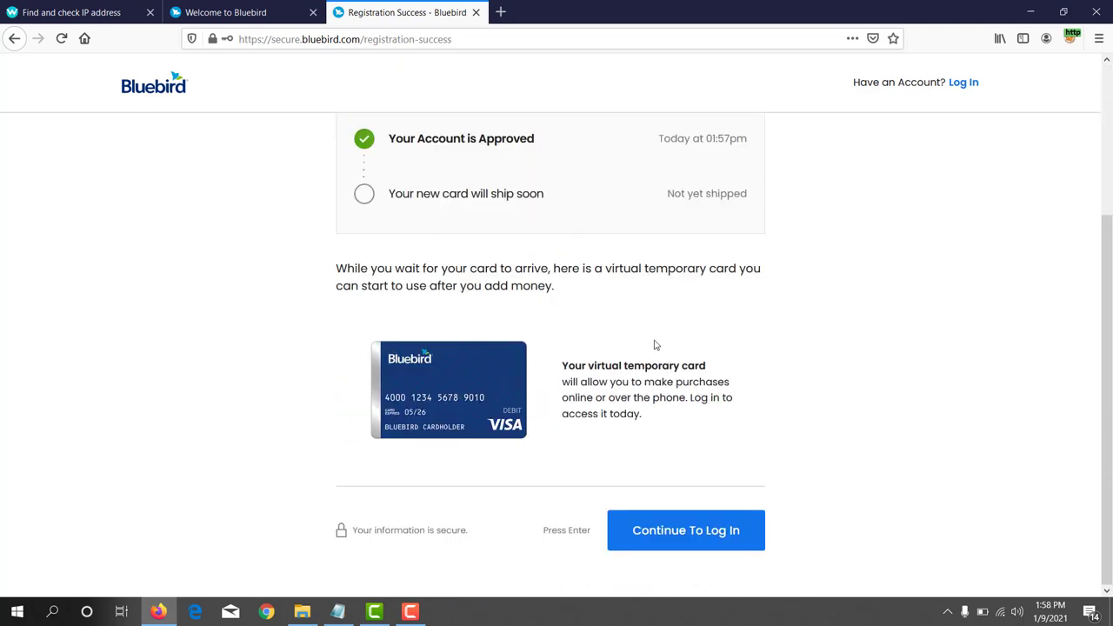
- Continue to login and change the prefilled username's last digit to 1
{"action": "left_click", "coordinate": [713, 538]}
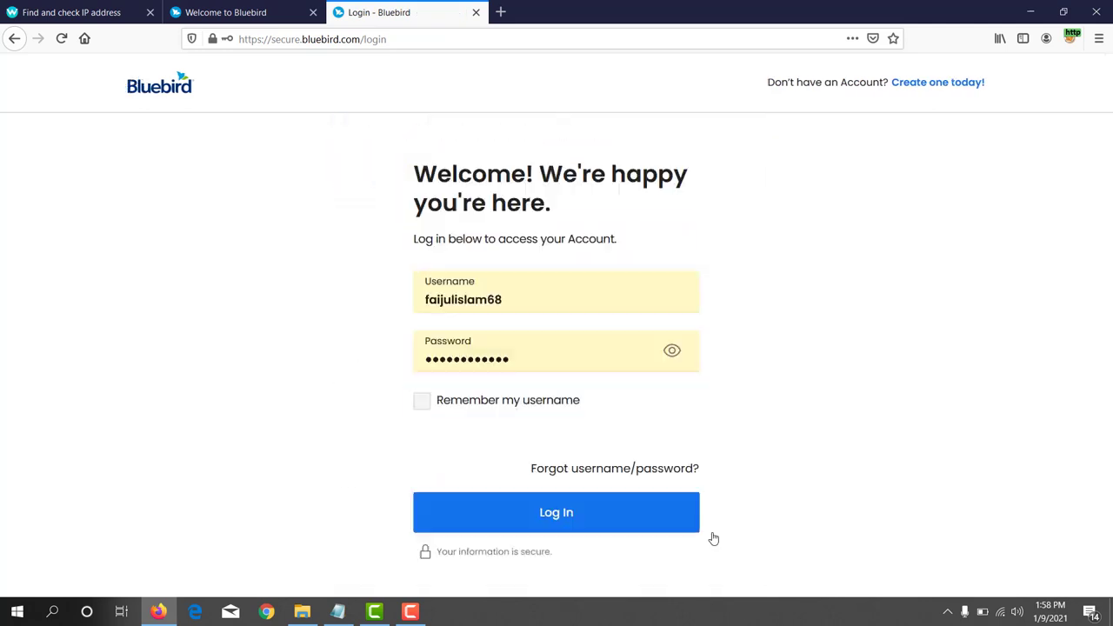
{"action": "left_click", "coordinate": [514, 300]}
{"action": "key", "text": "BackSpace"}
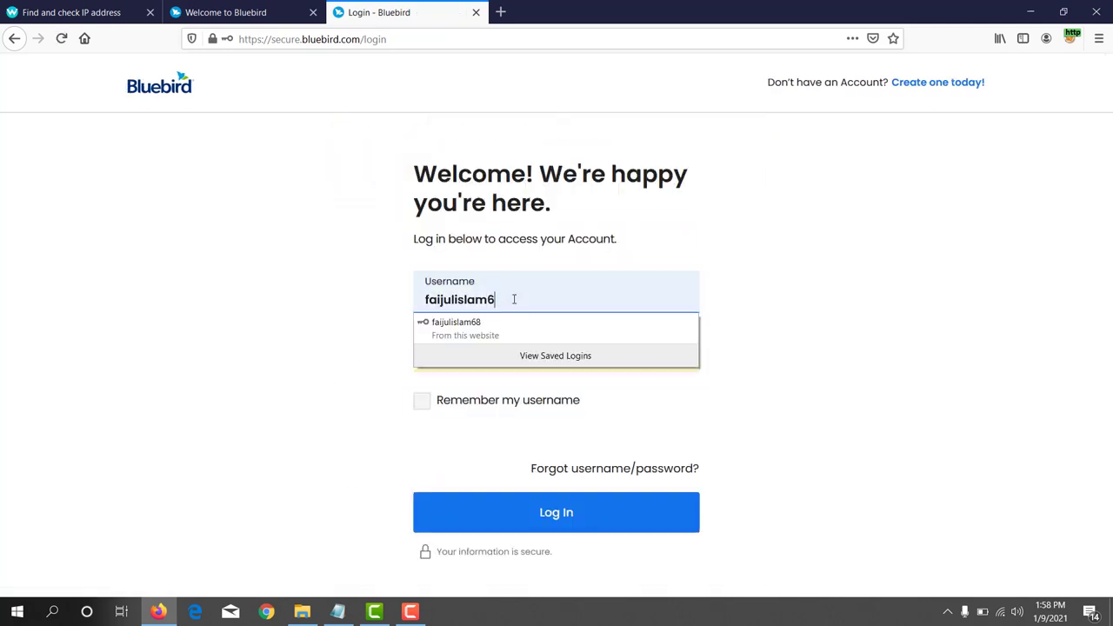
{"action": "type", "text": "1"}
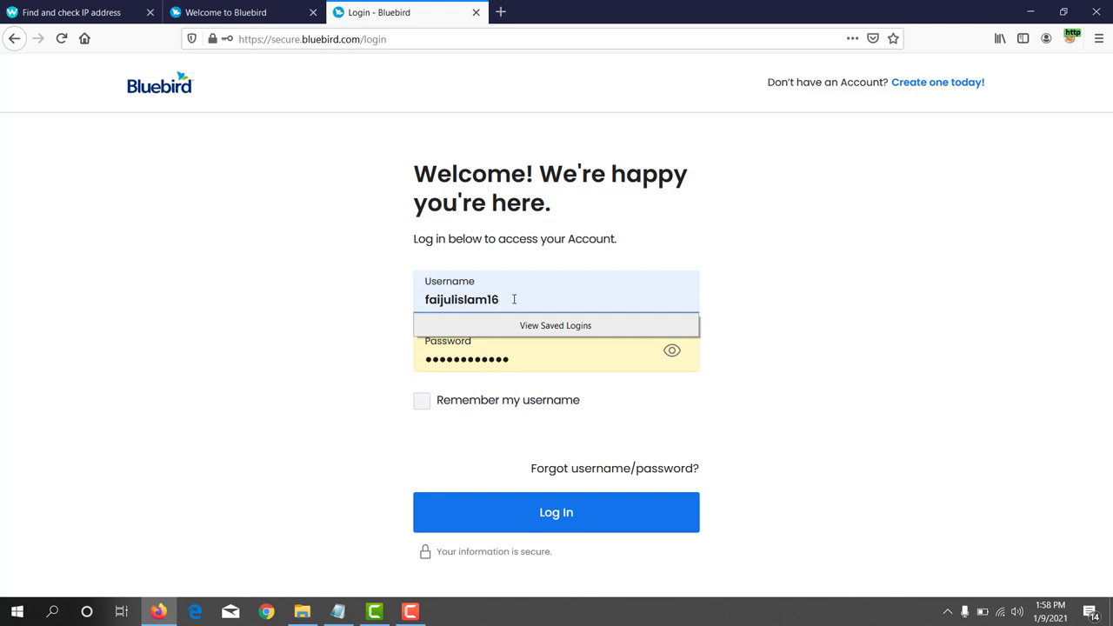
{"action": "left_click", "coordinate": [269, 301]}
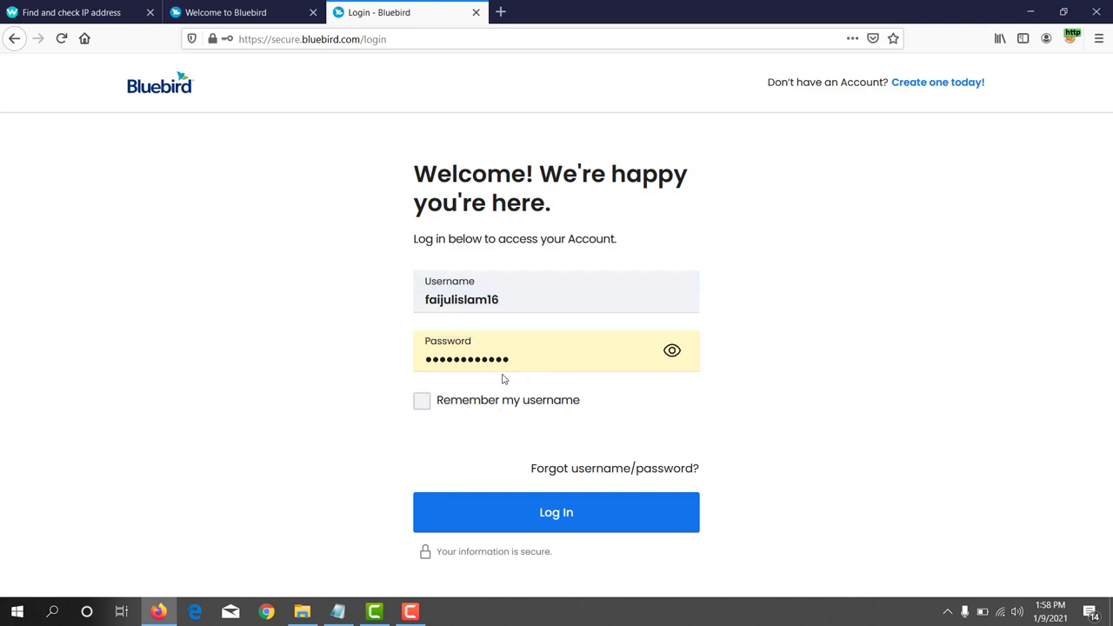
- Log in with Remember my username ticked, save the login in Firefox, and highlight the Almost There heading
{"action": "left_click", "coordinate": [420, 401]}
{"action": "left_click", "coordinate": [520, 520]}
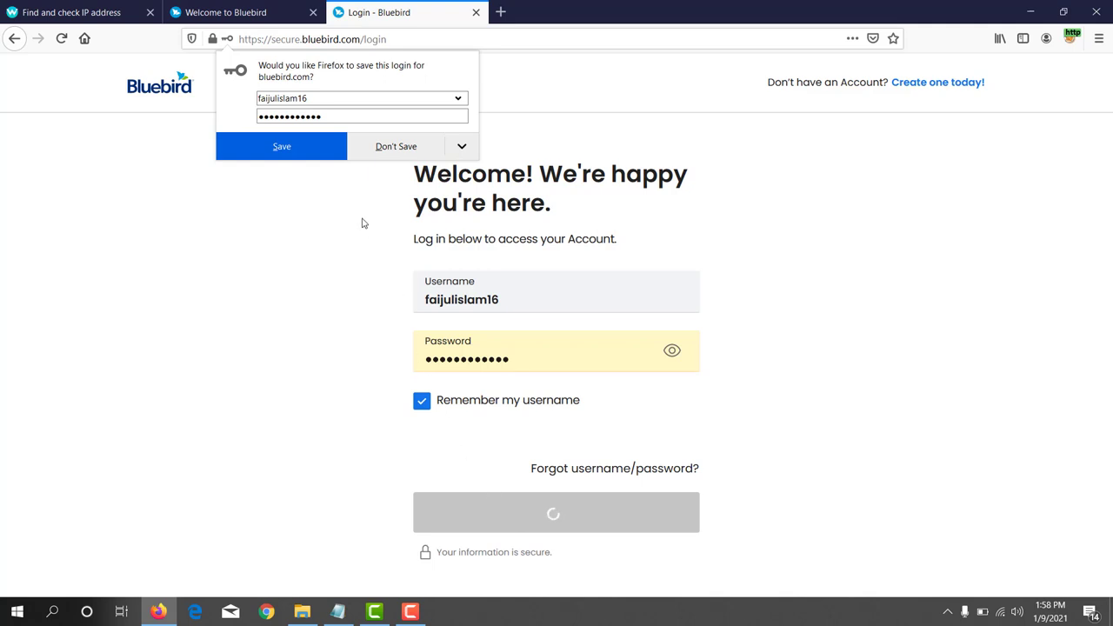
{"action": "left_click", "coordinate": [281, 146]}
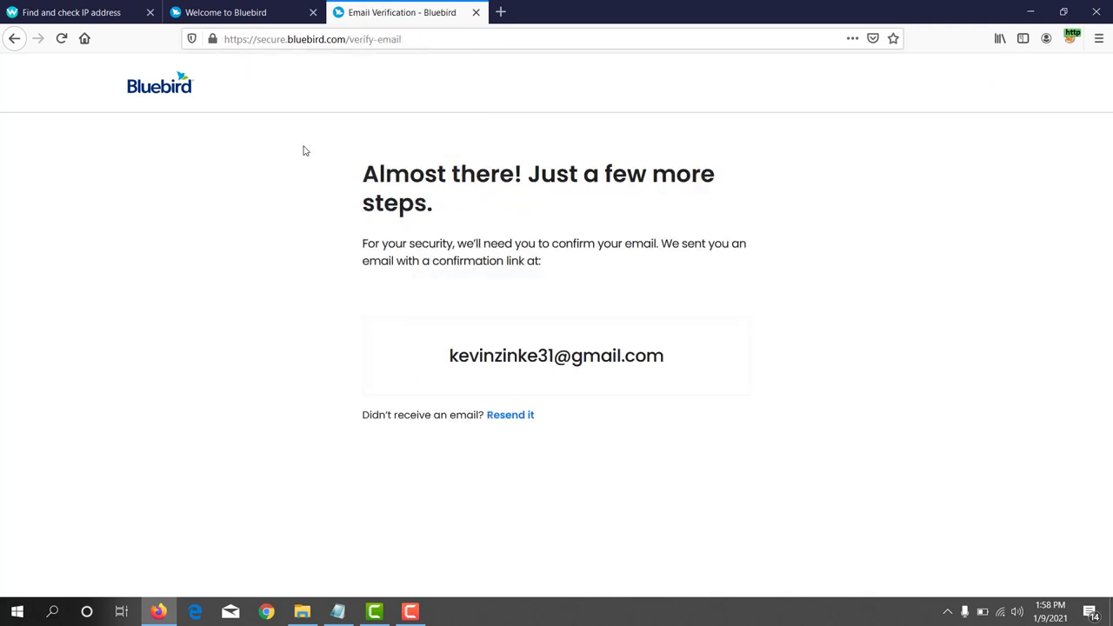
{"action": "left_click_drag", "start_coordinate": [362, 174], "coordinate": [470, 214]}
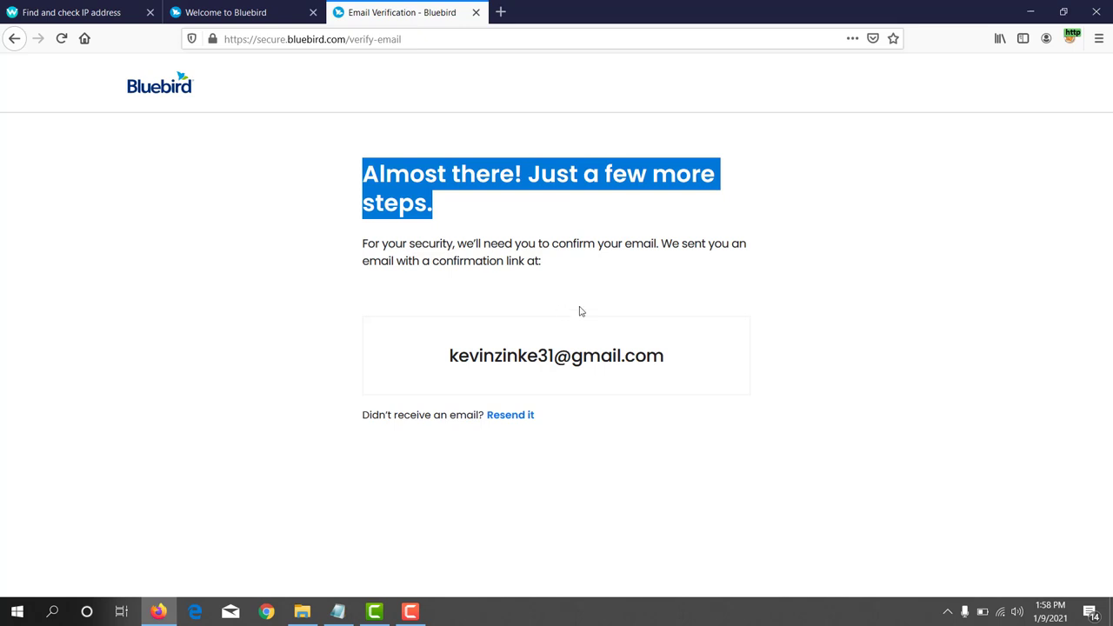
- Load gmail.com in a new tab and begin signing in
{"action": "left_click", "coordinate": [501, 12]}
{"action": "type", "text": "g"}
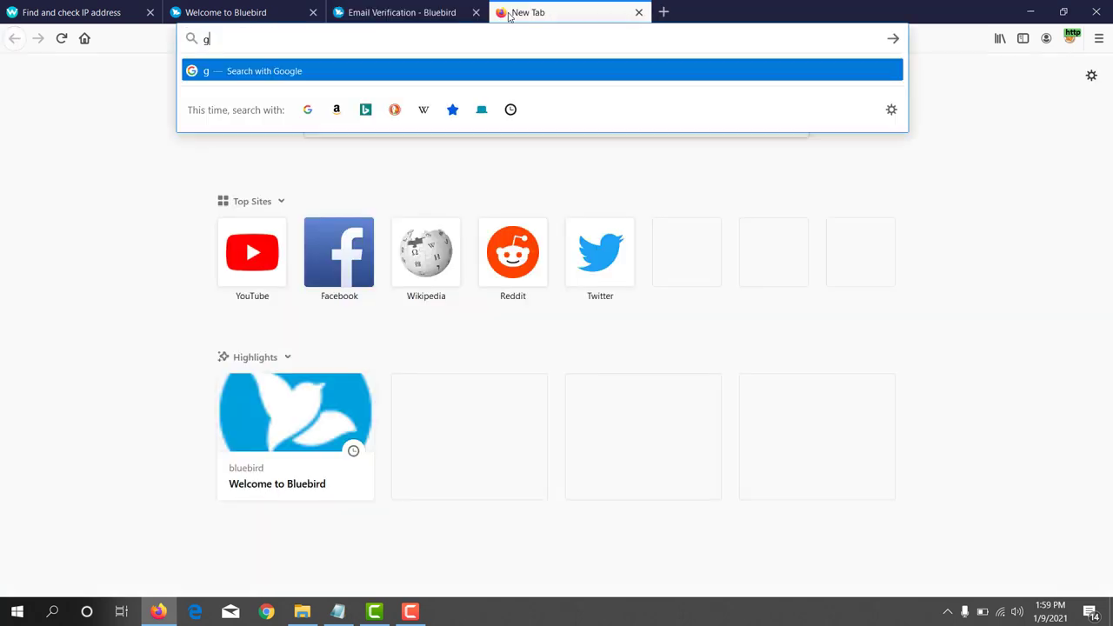
{"action": "type", "text": "mail."}
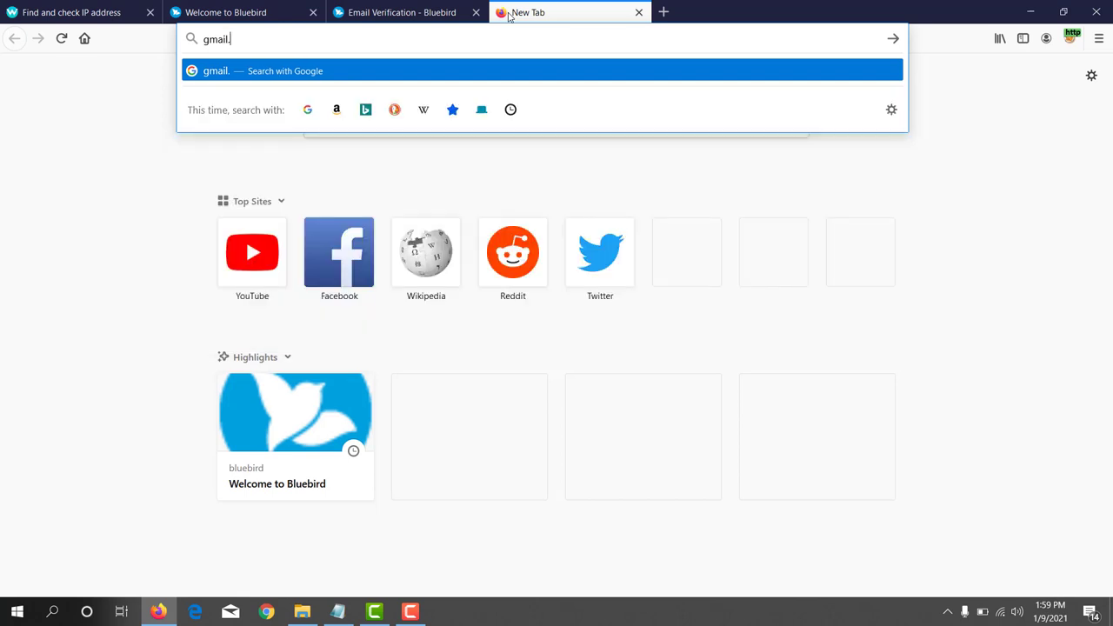
{"action": "type", "text": "com"}
{"action": "key", "text": "Return"}
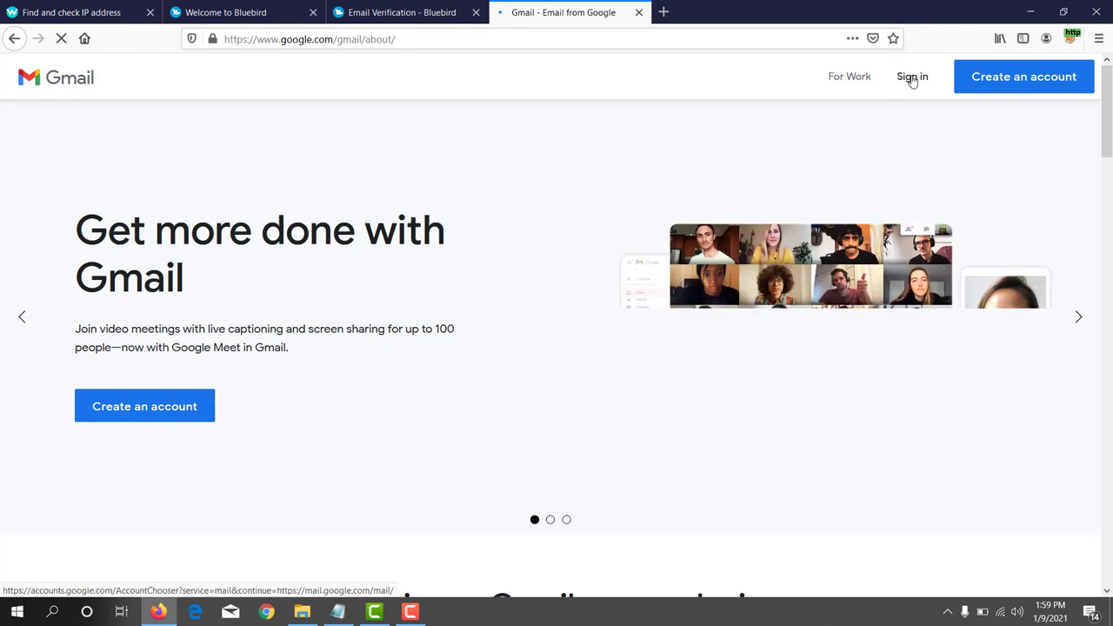
{"action": "left_click", "coordinate": [912, 78]}
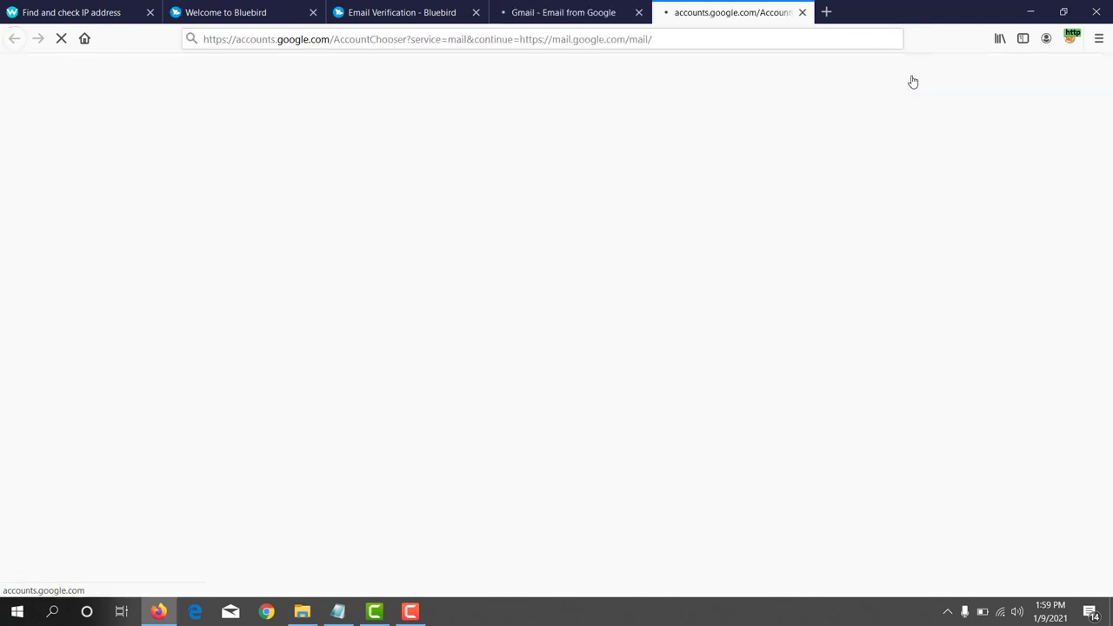
- Close the duplicate Gmail tab and sign in with the saved account email and password
{"action": "left_click", "coordinate": [639, 12]}
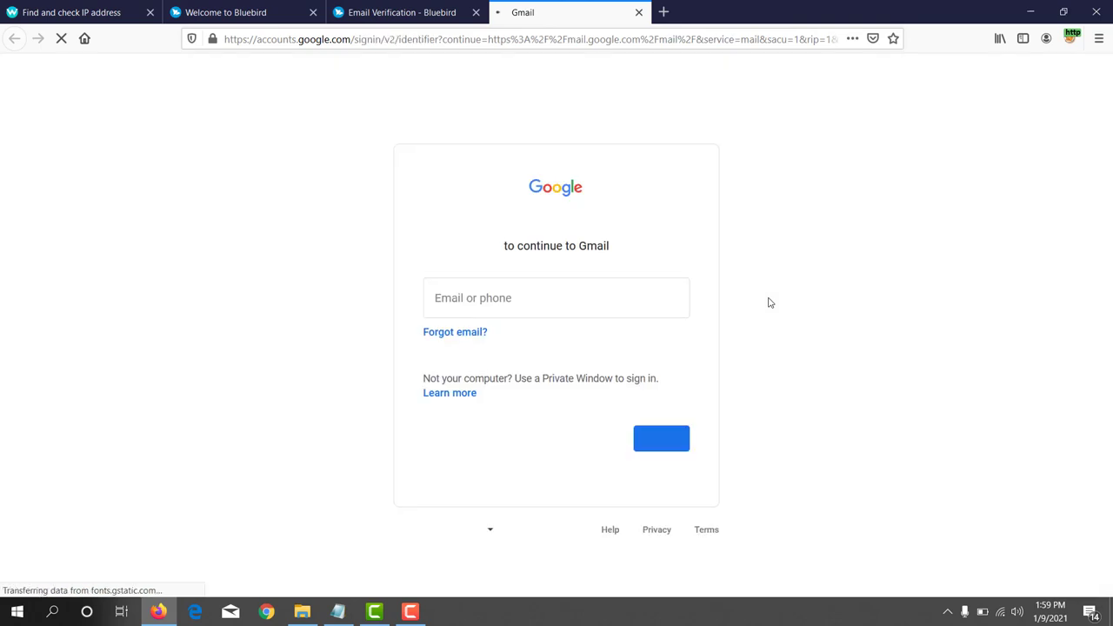
{"action": "left_click", "coordinate": [551, 290]}
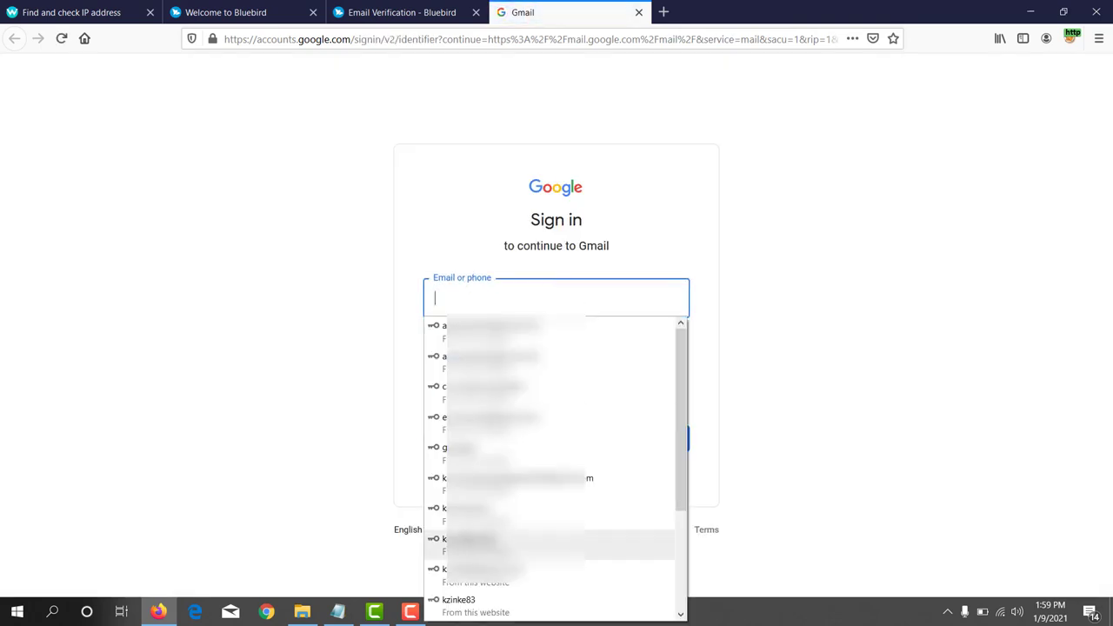
{"action": "left_click", "coordinate": [526, 511]}
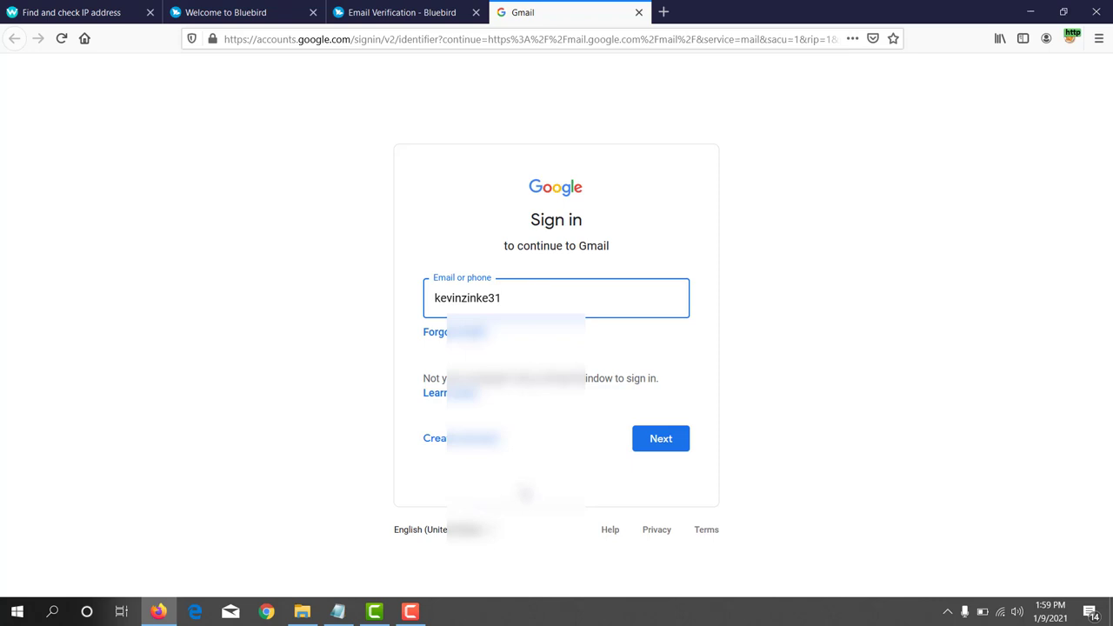
{"action": "left_click", "coordinate": [666, 446]}
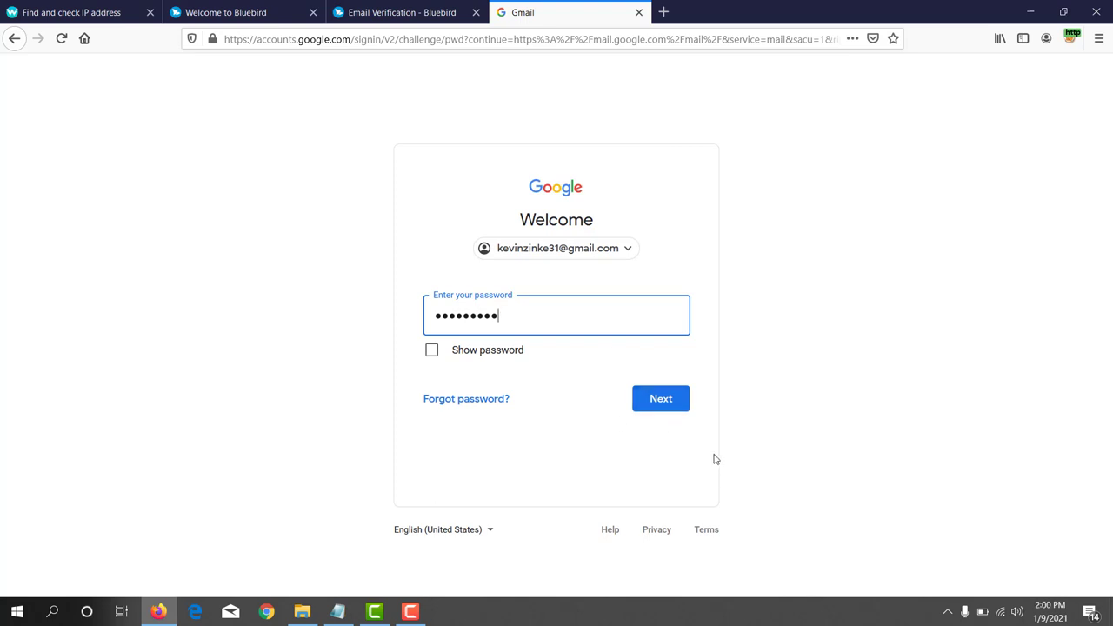
{"action": "left_click", "coordinate": [678, 396]}
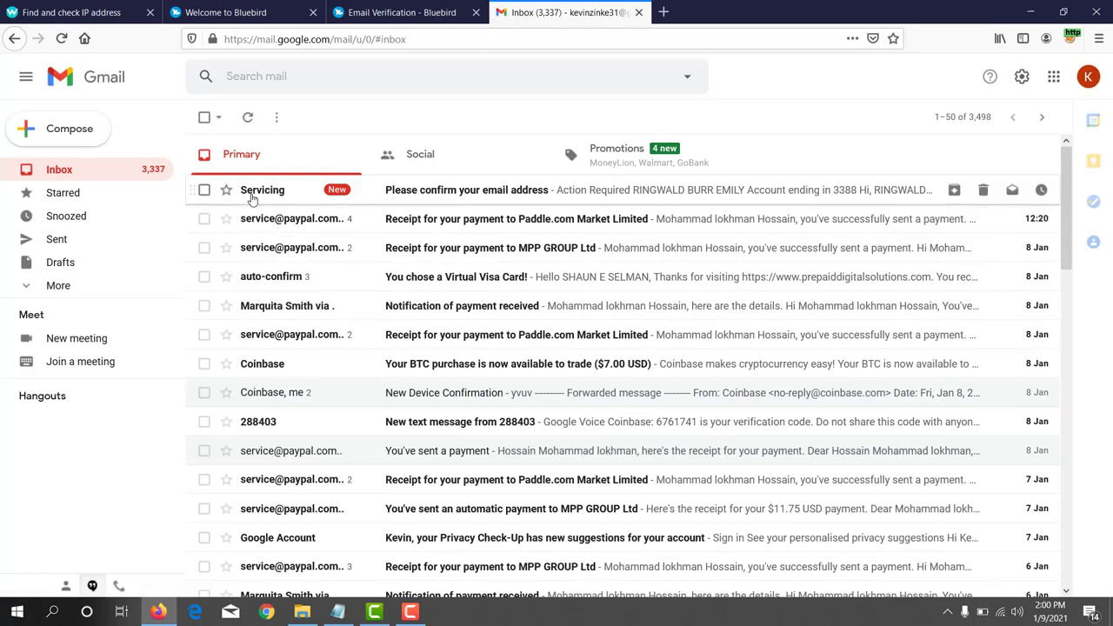
- Open the 'Please confirm your email address' message from Servicing and confirm the email
{"action": "left_click", "coordinate": [433, 193]}
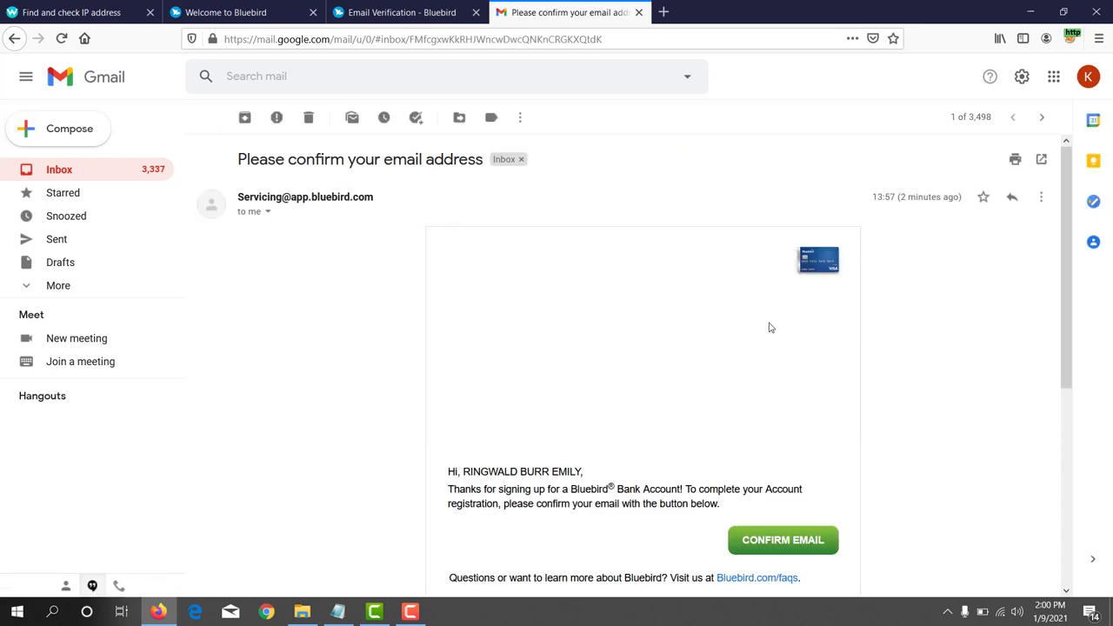
{"action": "scroll", "coordinate": [808, 252], "scroll_direction": "down", "scroll_amount": 3}
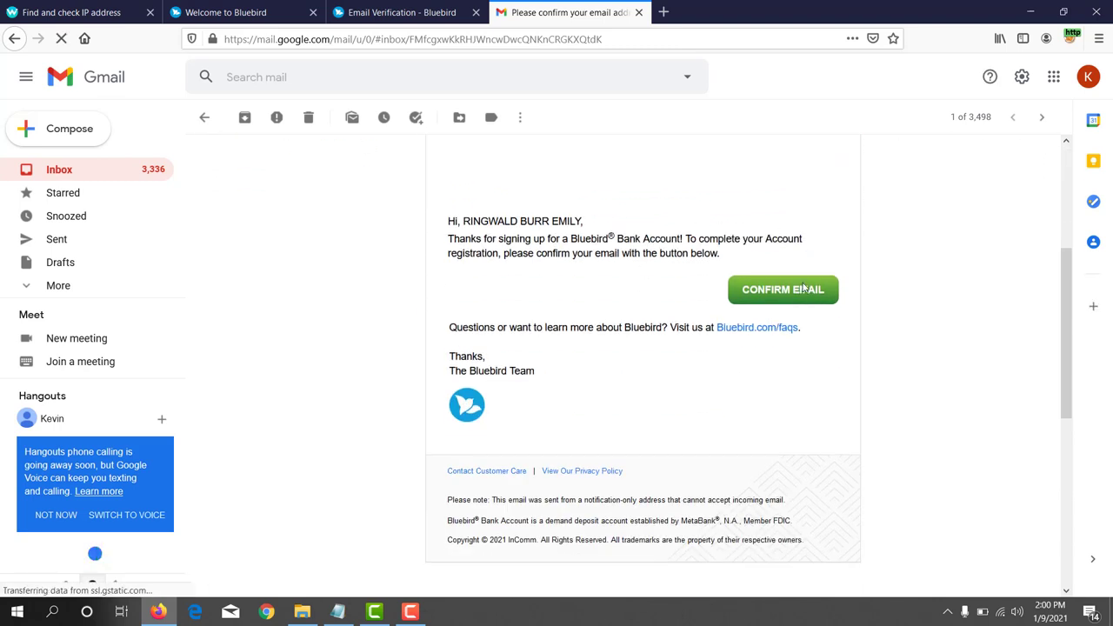
{"action": "left_click", "coordinate": [797, 296]}
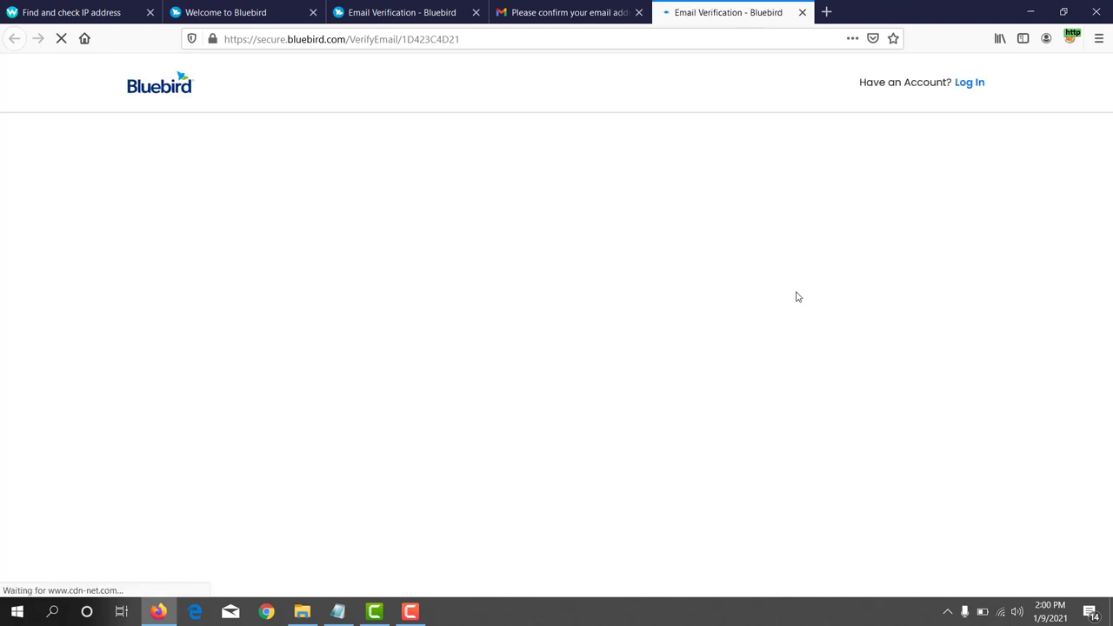
- Highlight the 'Email has been verified!' message, then log in to Bluebird with the autofilled credentials
{"action": "left_click_drag", "start_coordinate": [344, 328], "coordinate": [763, 339]}
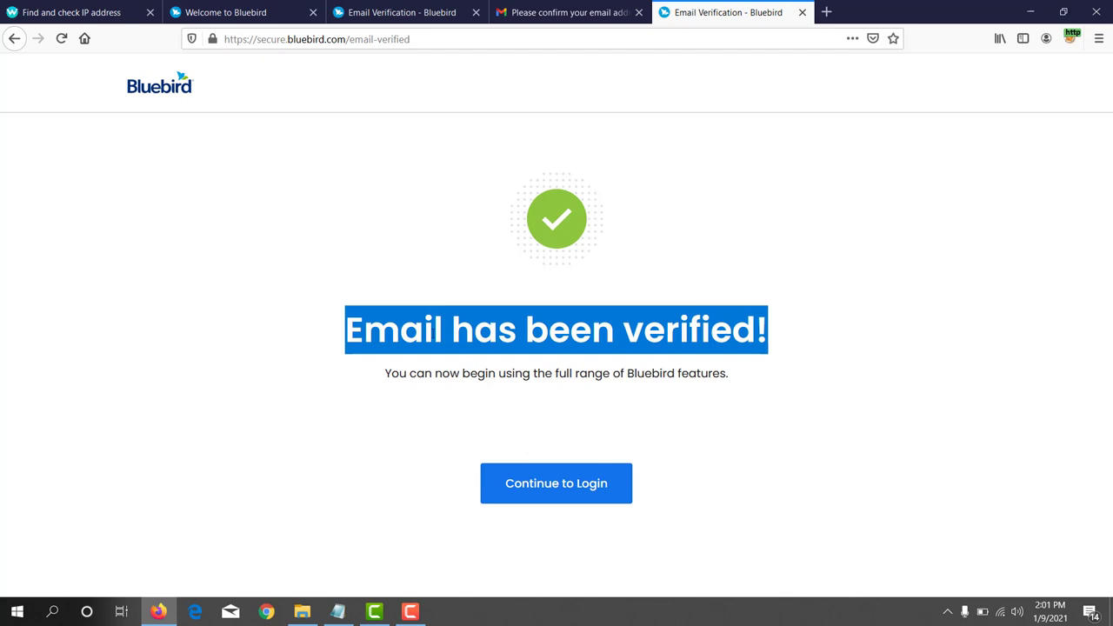
{"action": "left_click", "coordinate": [578, 481]}
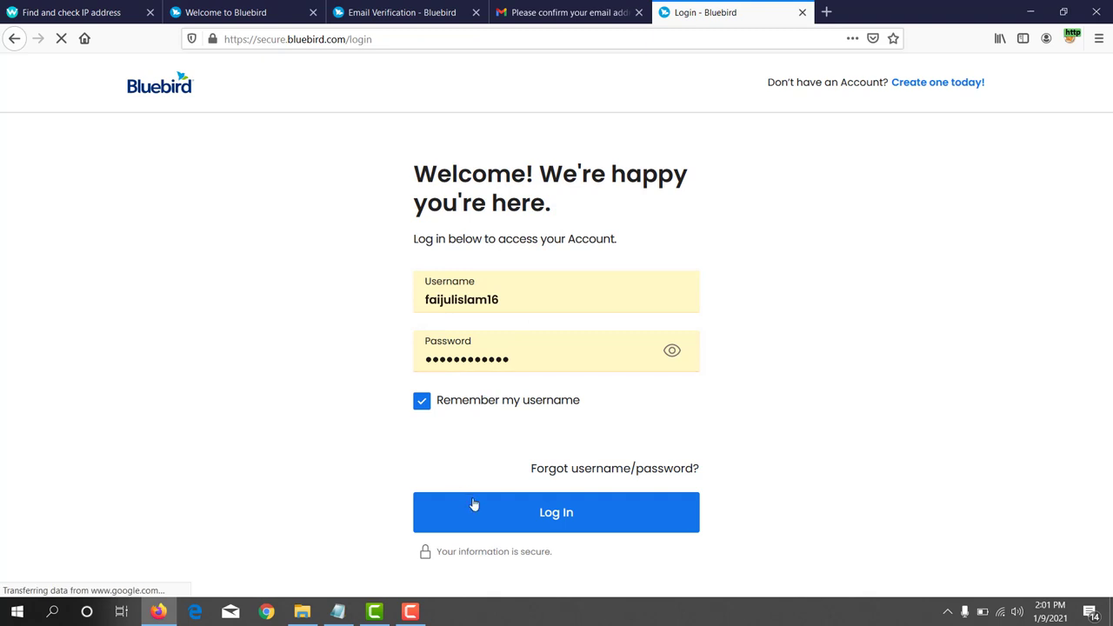
{"action": "left_click", "coordinate": [482, 507]}
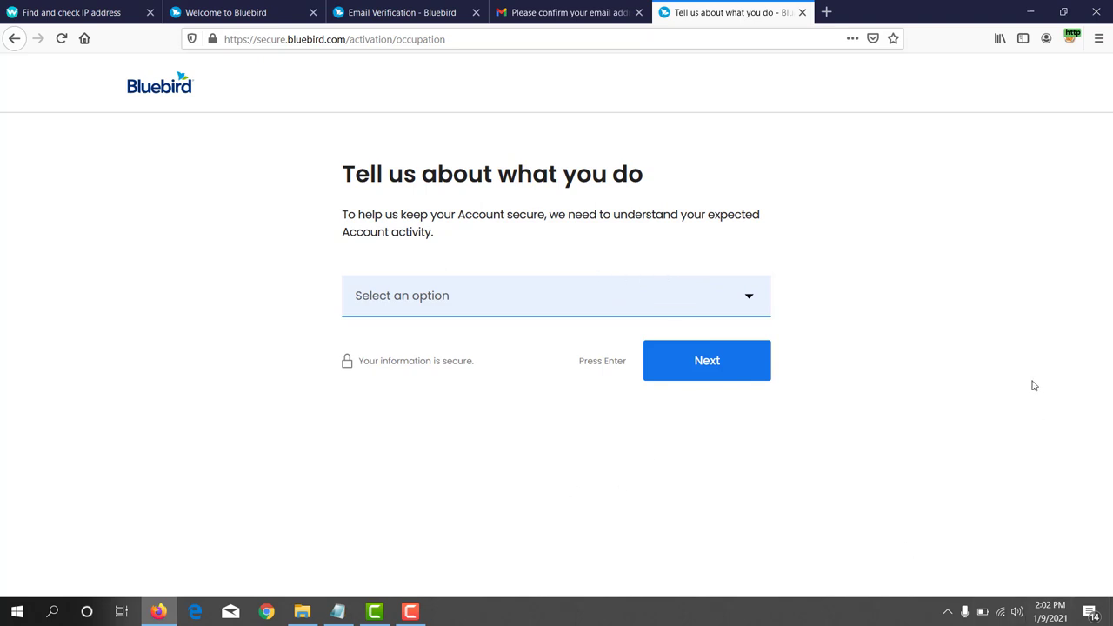
- Pick Medical/Animal Doctors from the occupation list and continue
{"action": "left_click", "coordinate": [747, 308]}
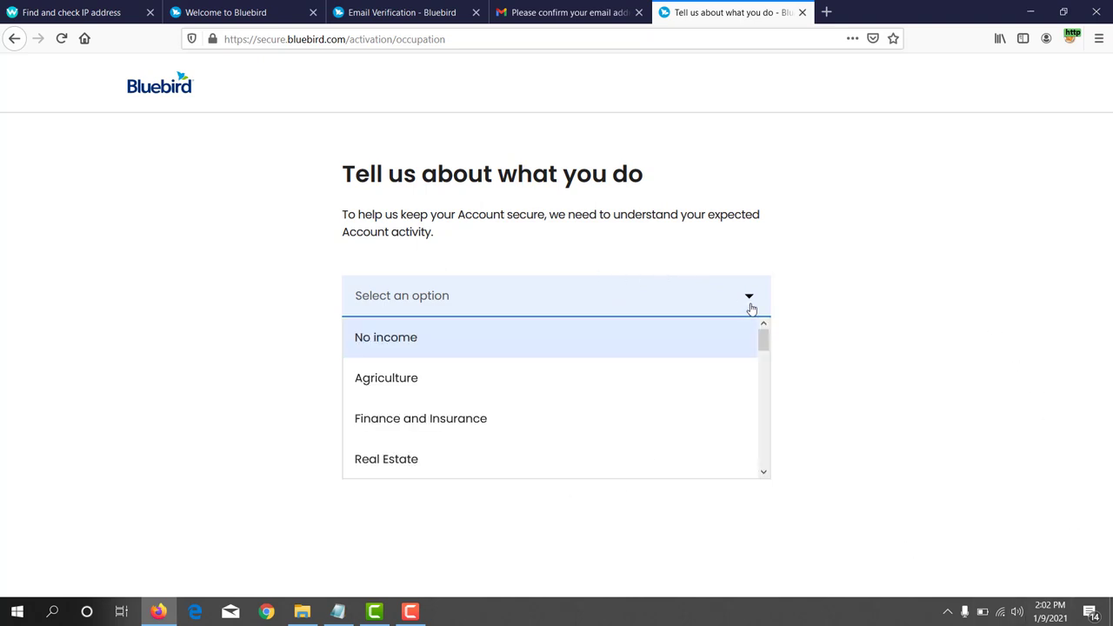
{"action": "scroll", "coordinate": [479, 359], "scroll_direction": "down", "scroll_amount": 2}
{"action": "scroll", "coordinate": [479, 358], "scroll_direction": "down", "scroll_amount": 5}
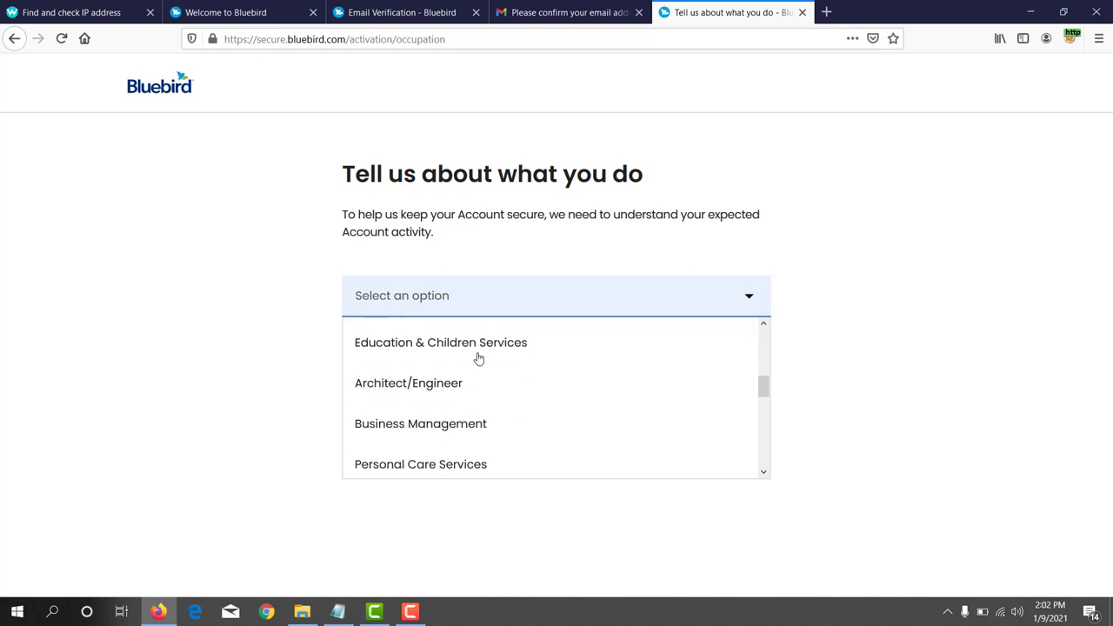
{"action": "scroll", "coordinate": [479, 358], "scroll_direction": "down", "scroll_amount": 1}
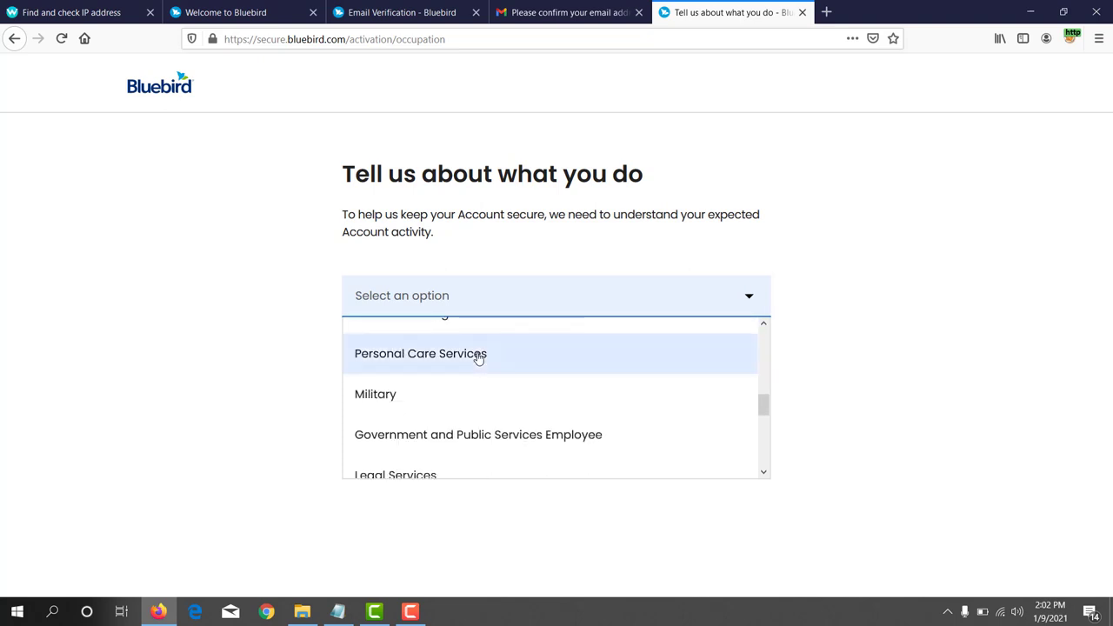
{"action": "scroll", "coordinate": [478, 356], "scroll_direction": "up", "scroll_amount": 4}
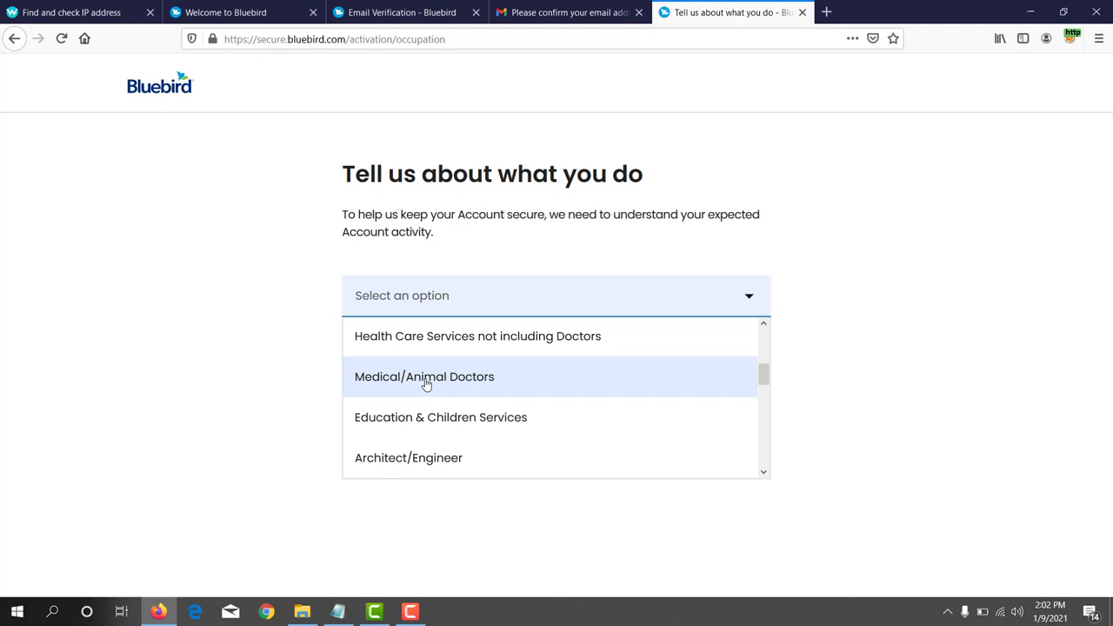
{"action": "left_click", "coordinate": [427, 377]}
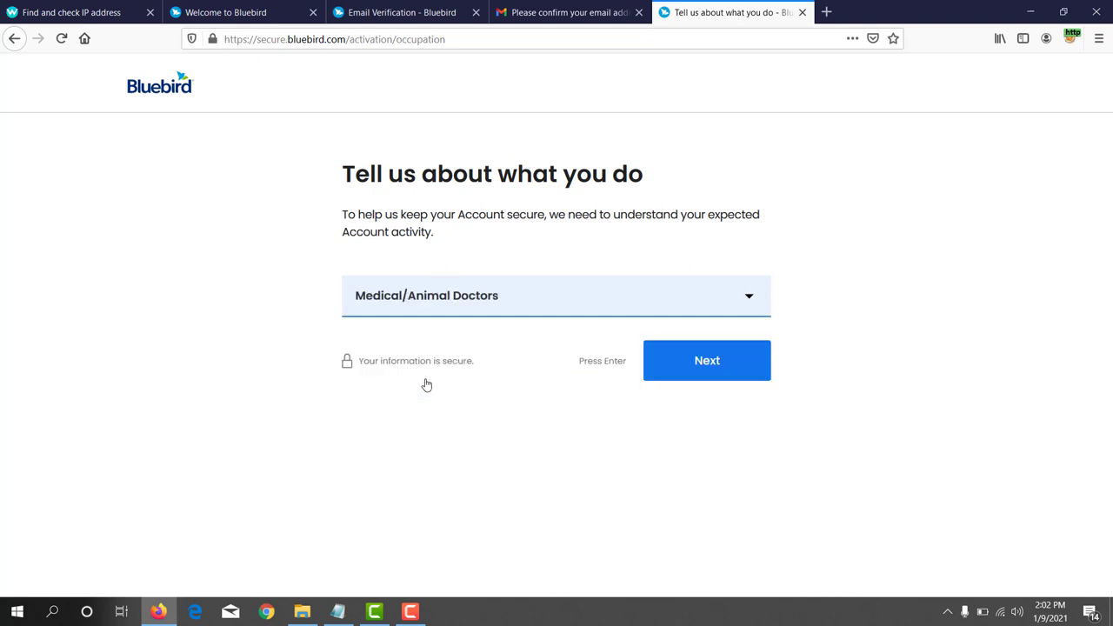
{"action": "left_click", "coordinate": [731, 366]}
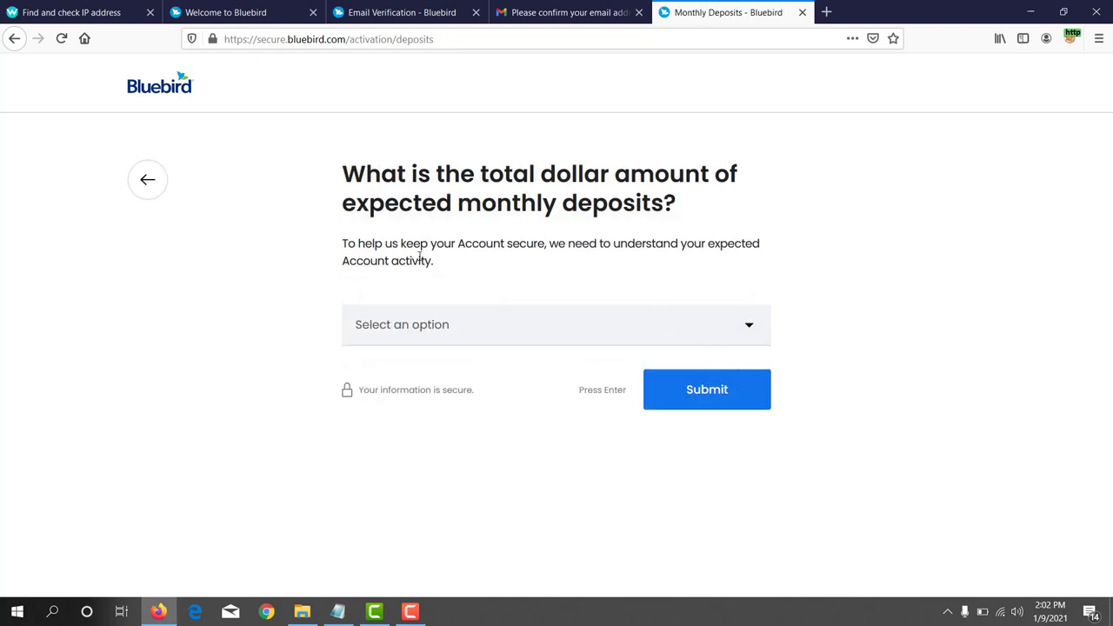
- Answer the expected monthly deposits question with '2,000 and under' and submit to reach the dashboard
{"action": "left_click_drag", "start_coordinate": [341, 174], "coordinate": [677, 215]}
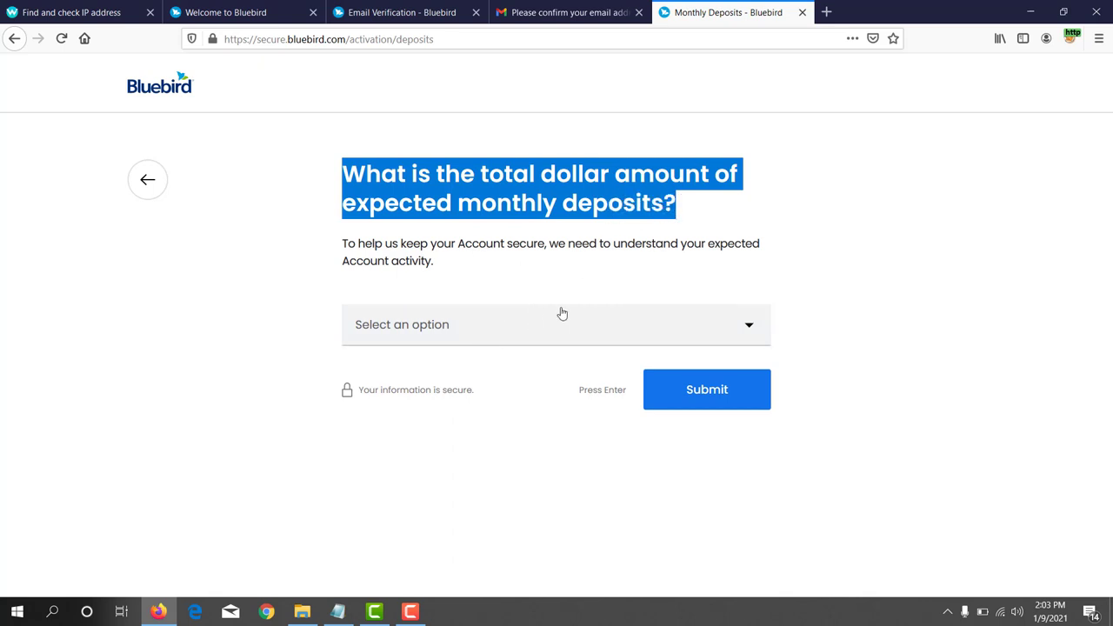
{"action": "left_click", "coordinate": [721, 327]}
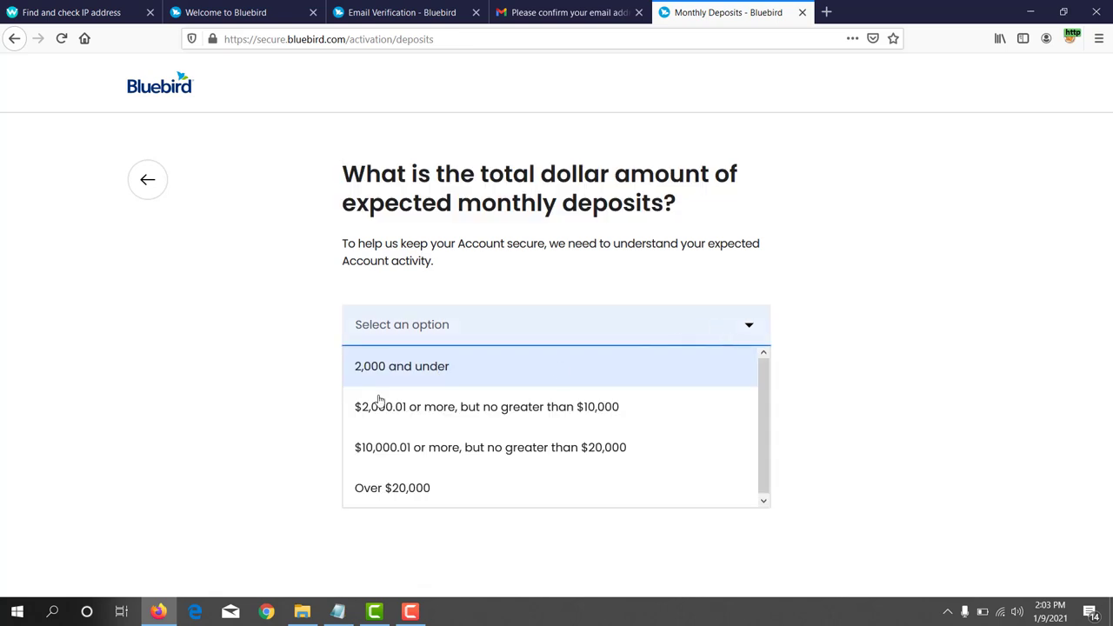
{"action": "left_click", "coordinate": [429, 374]}
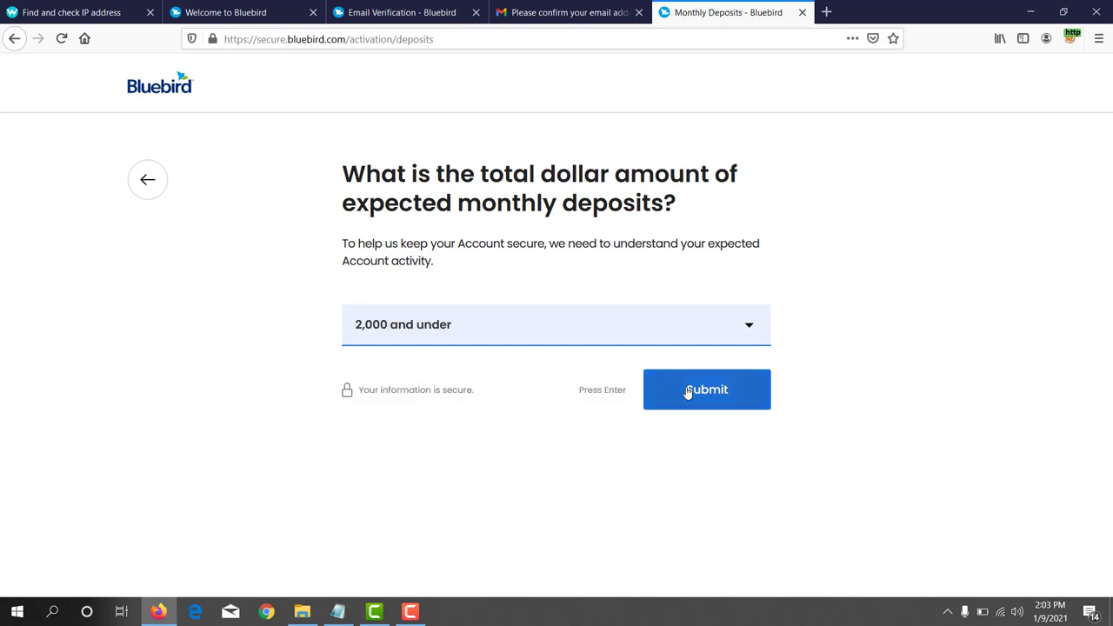
{"action": "left_click", "coordinate": [722, 397]}
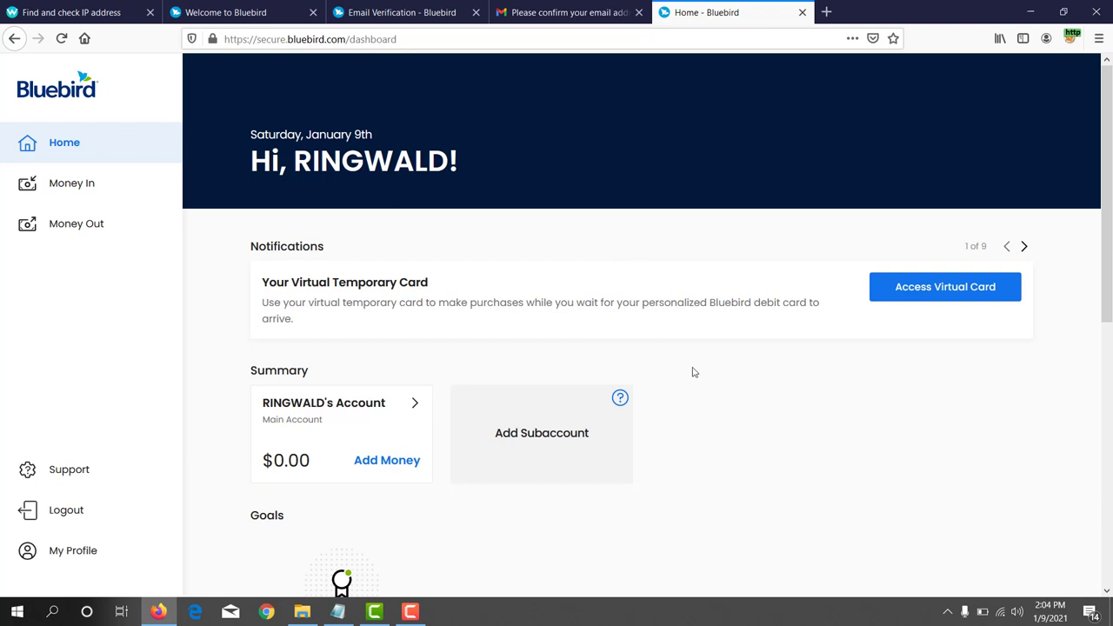
{"action": "scroll", "coordinate": [693, 373], "scroll_direction": "down", "scroll_amount": 6}
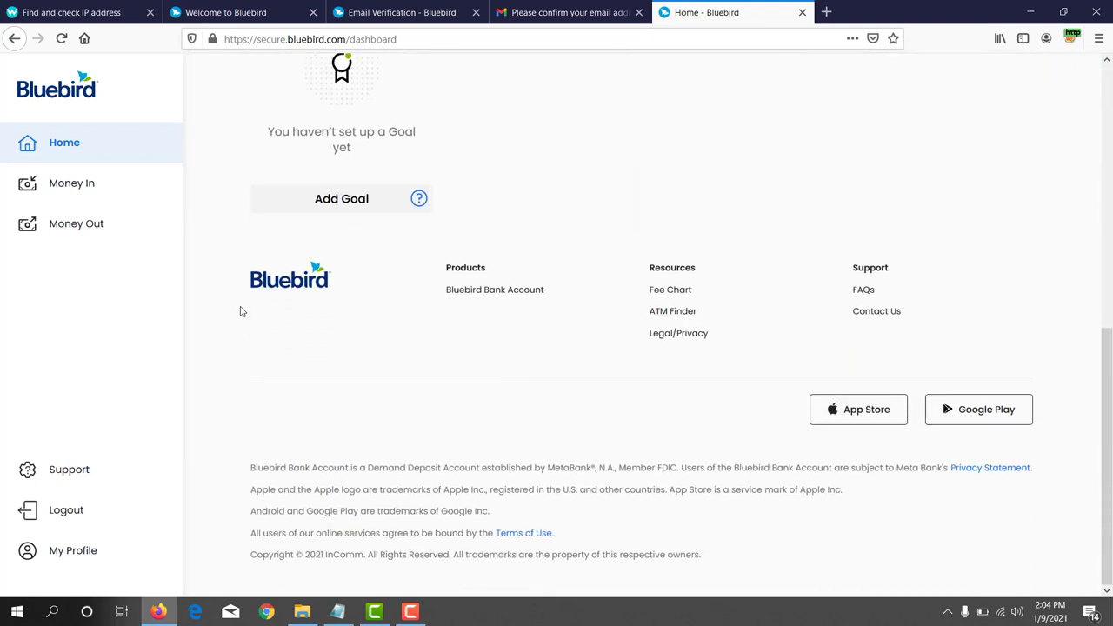
{"action": "scroll", "coordinate": [381, 322], "scroll_direction": "up", "scroll_amount": 1}
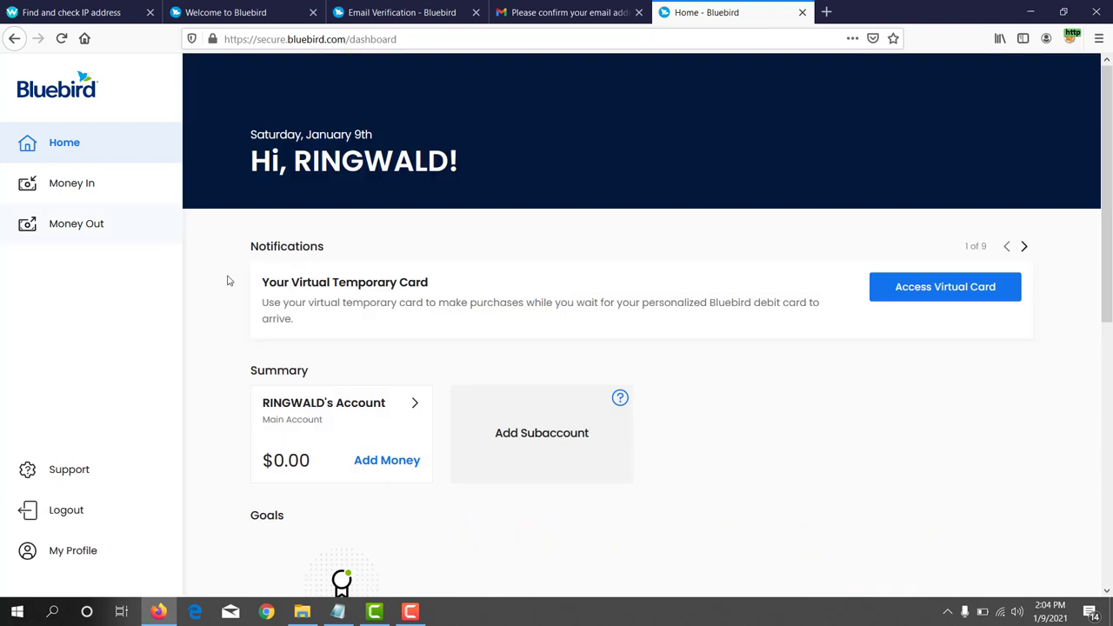
{"action": "scroll", "coordinate": [357, 365], "scroll_direction": "up", "scroll_amount": 5}
{"action": "left_click", "coordinate": [941, 291]}
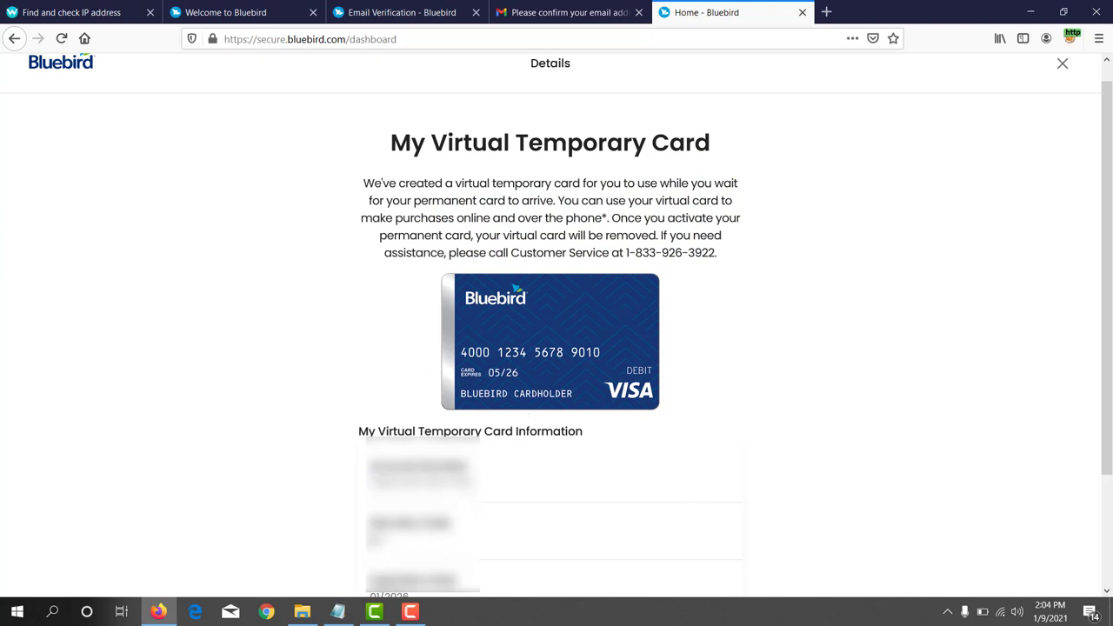
{"action": "double_click", "coordinate": [425, 522]}
{"action": "left_click", "coordinate": [349, 592]}
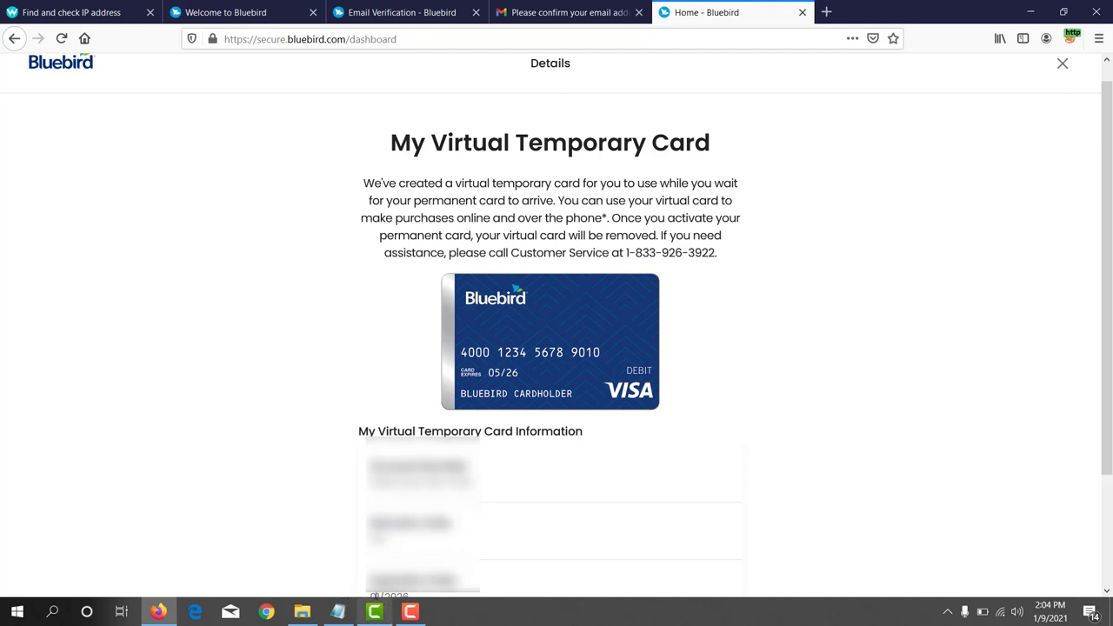
{"action": "double_click", "coordinate": [434, 578]}
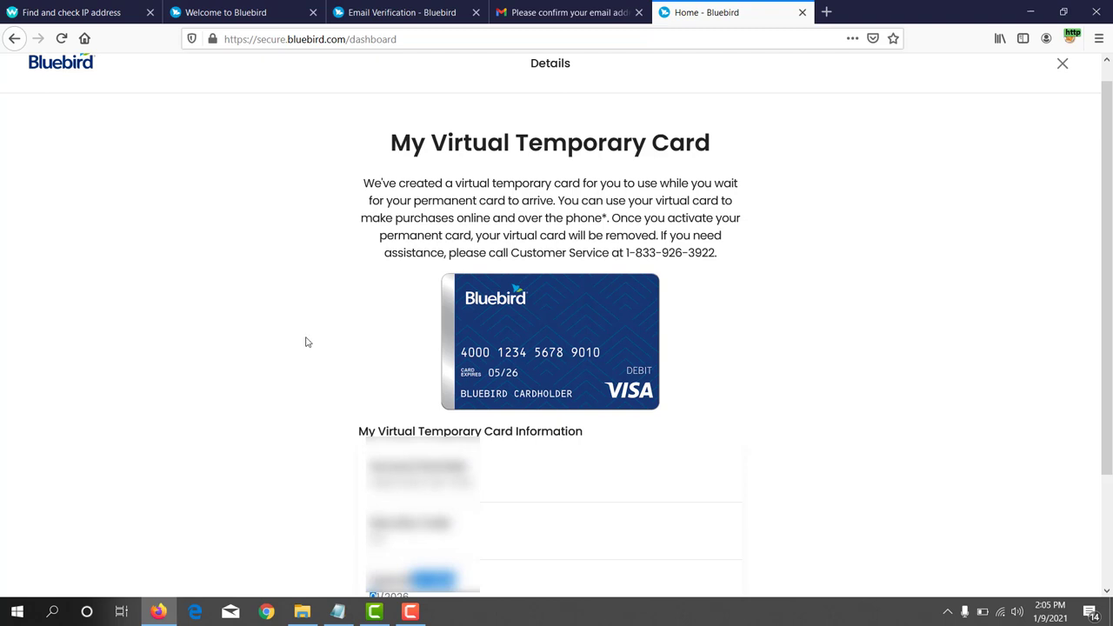
{"action": "scroll", "coordinate": [539, 278], "scroll_direction": "up", "scroll_amount": 1}
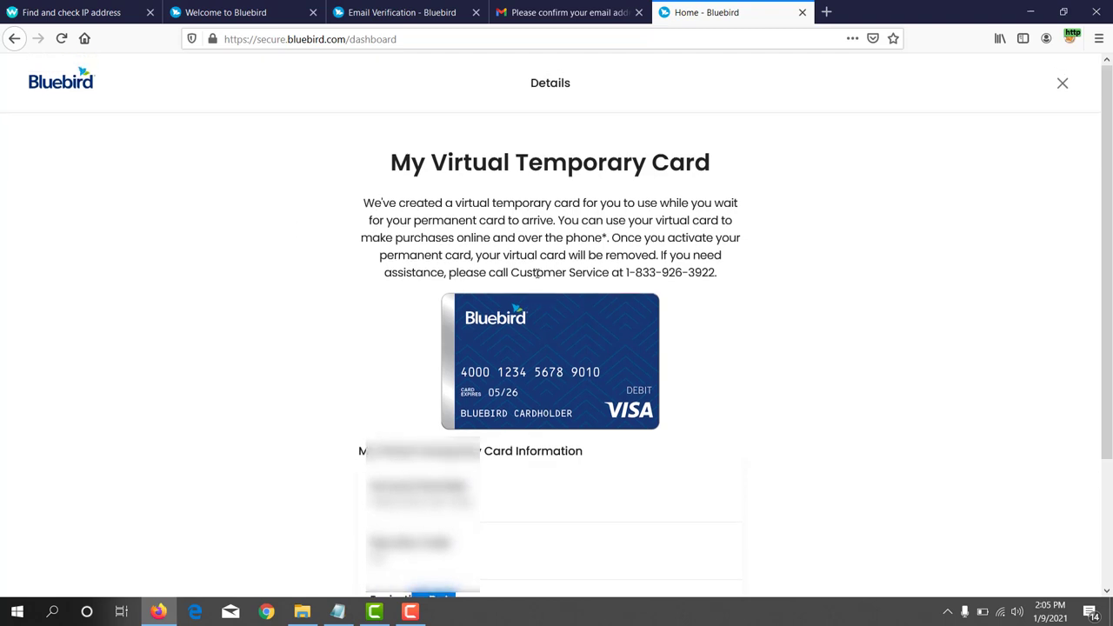
{"action": "left_click", "coordinate": [1063, 84]}
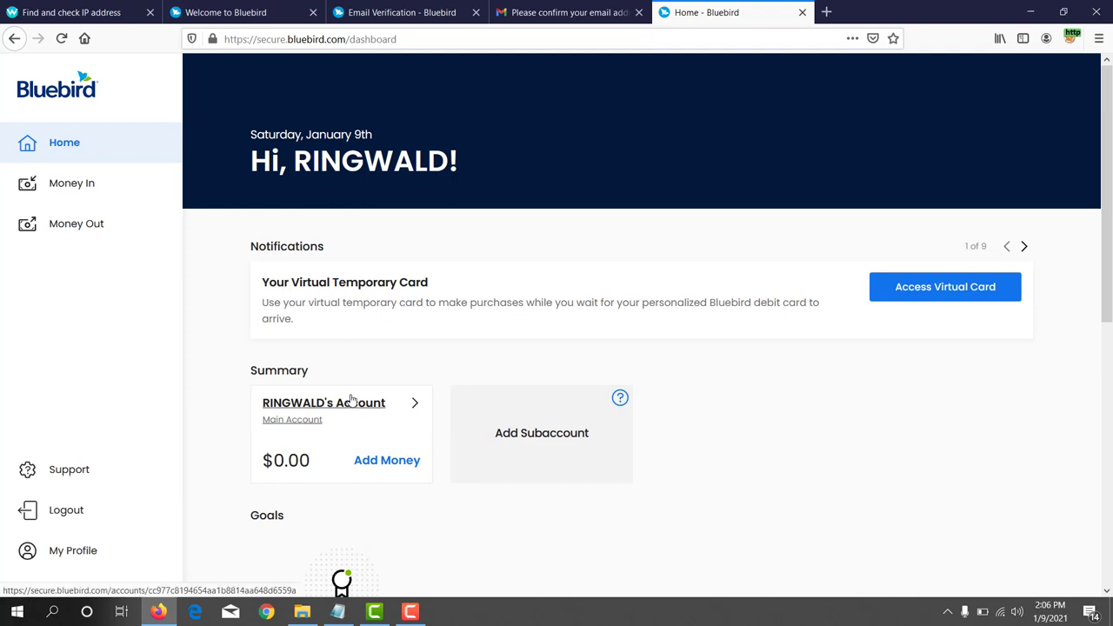
- Go to My Profile and highlight the routing number in the account information
{"action": "left_click", "coordinate": [79, 551]}
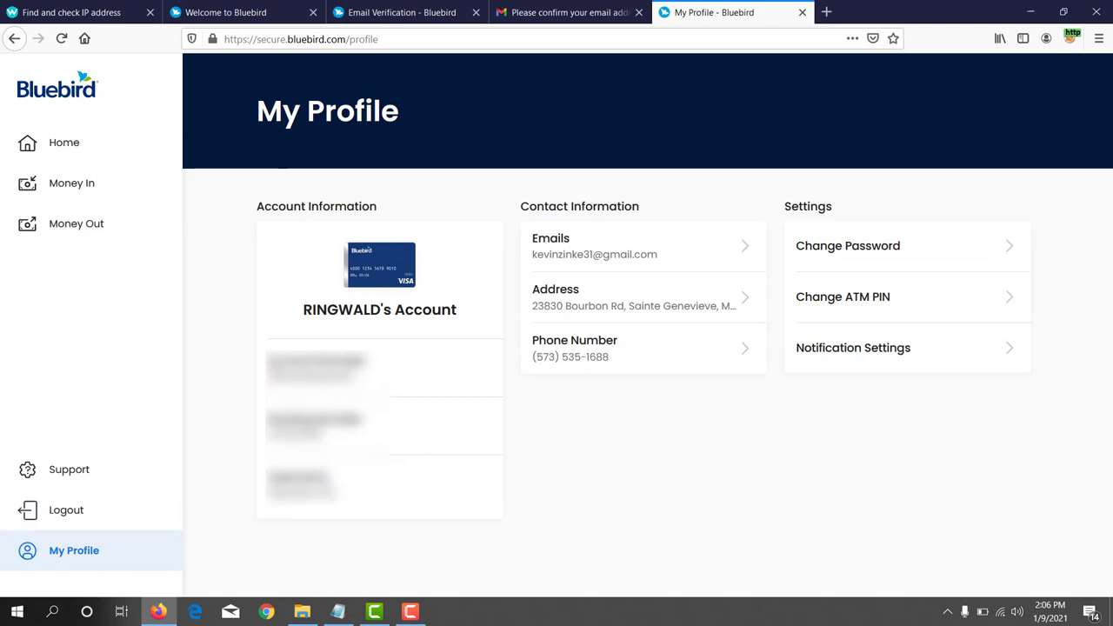
{"action": "left_click_drag", "start_coordinate": [268, 419], "coordinate": [327, 445]}
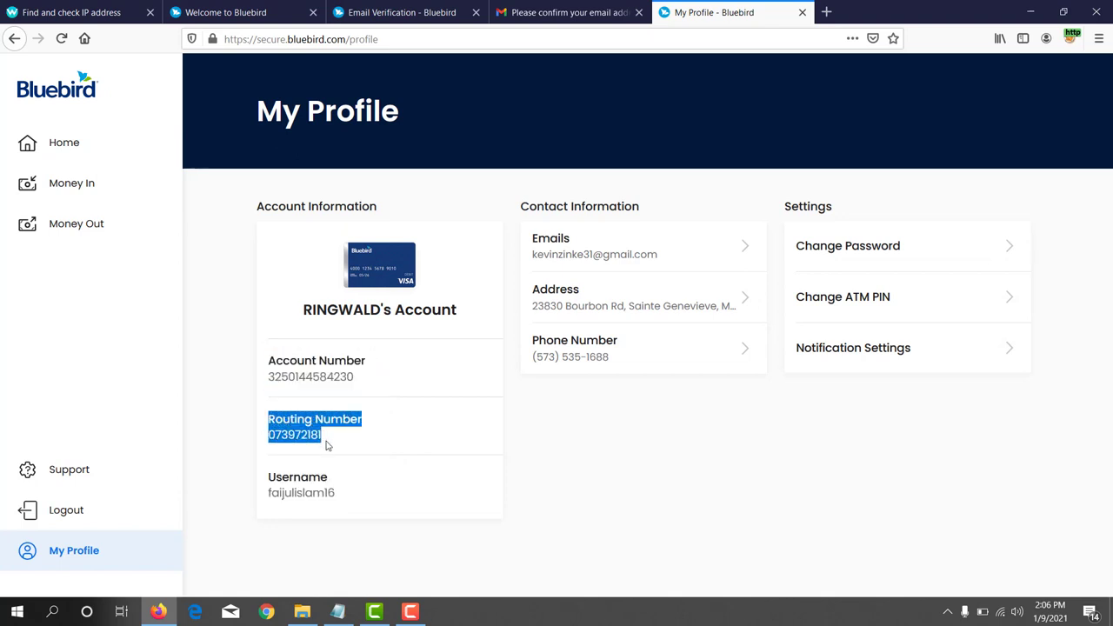